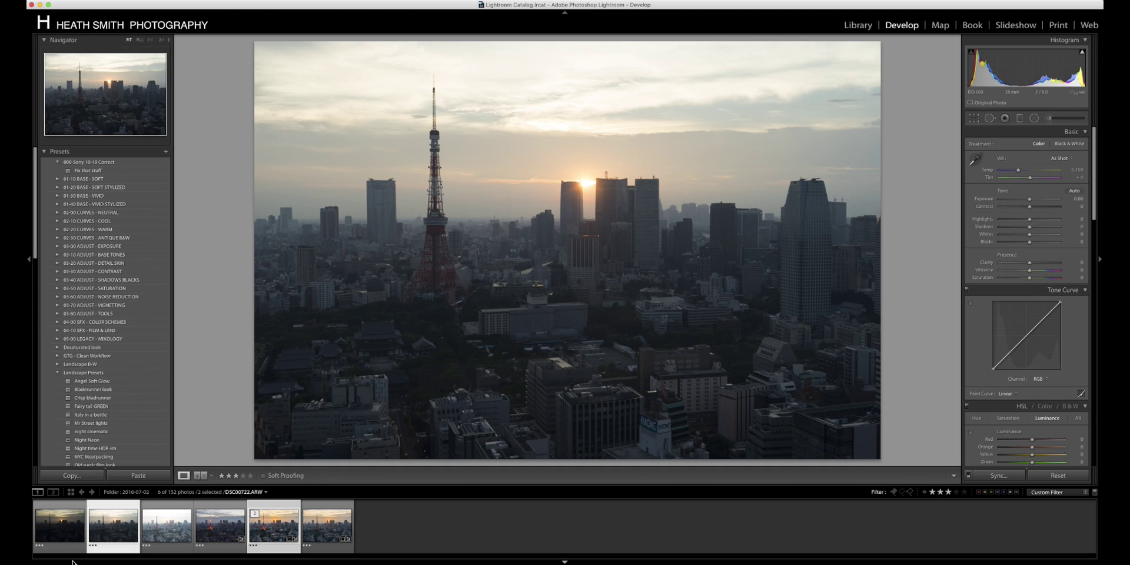
Compare the three bracketed tower exposures with the dusk shot and the finished HDR edit in the filmstrip
{"action": "key", "text": "Right"}
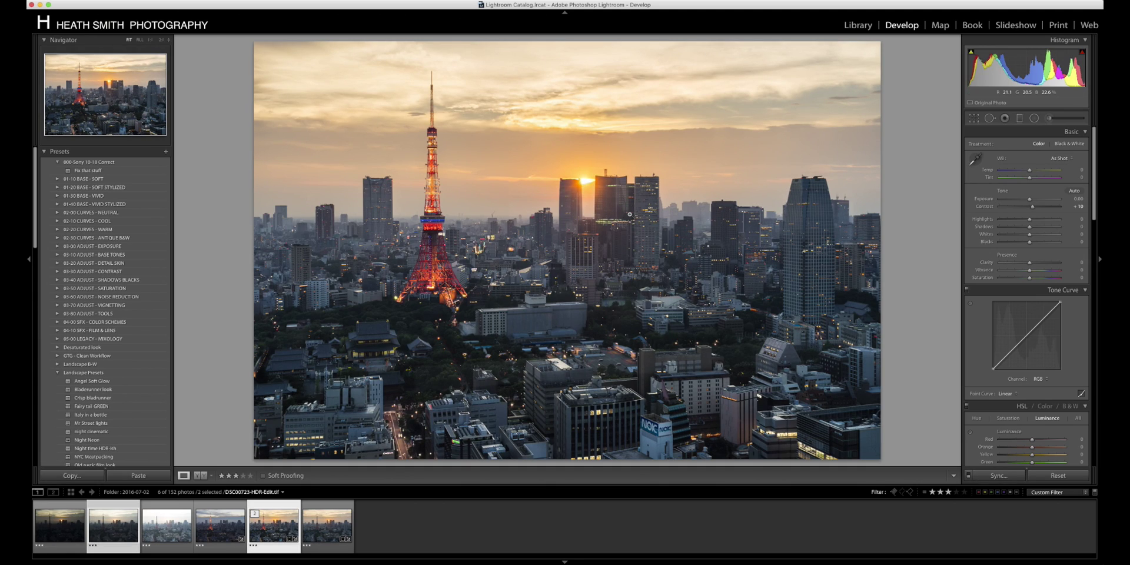
{"action": "left_click", "coordinate": [69, 538]}
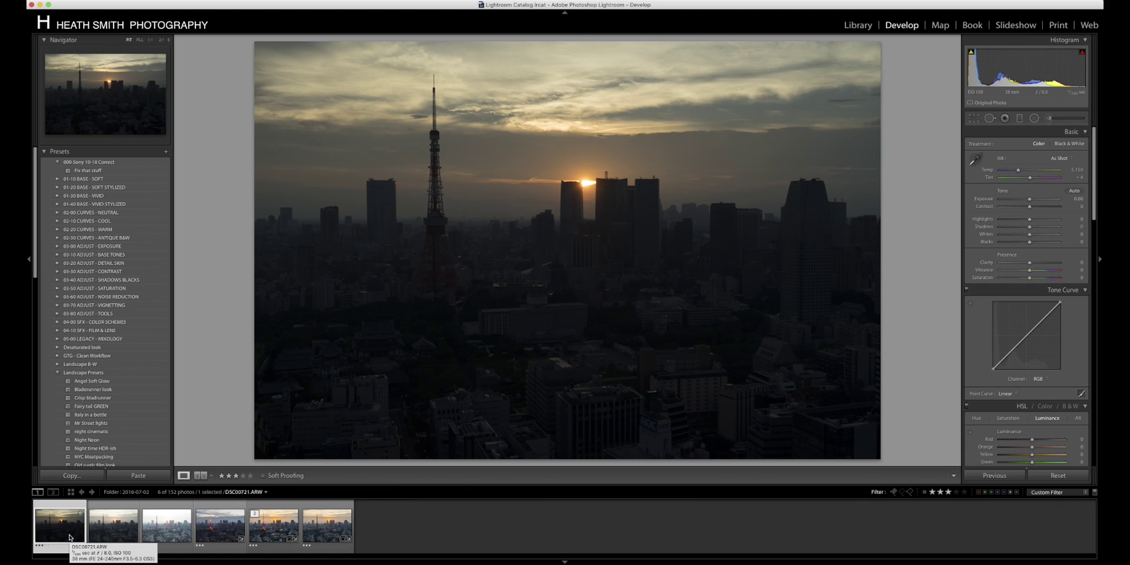
{"action": "key", "text": "Right"}
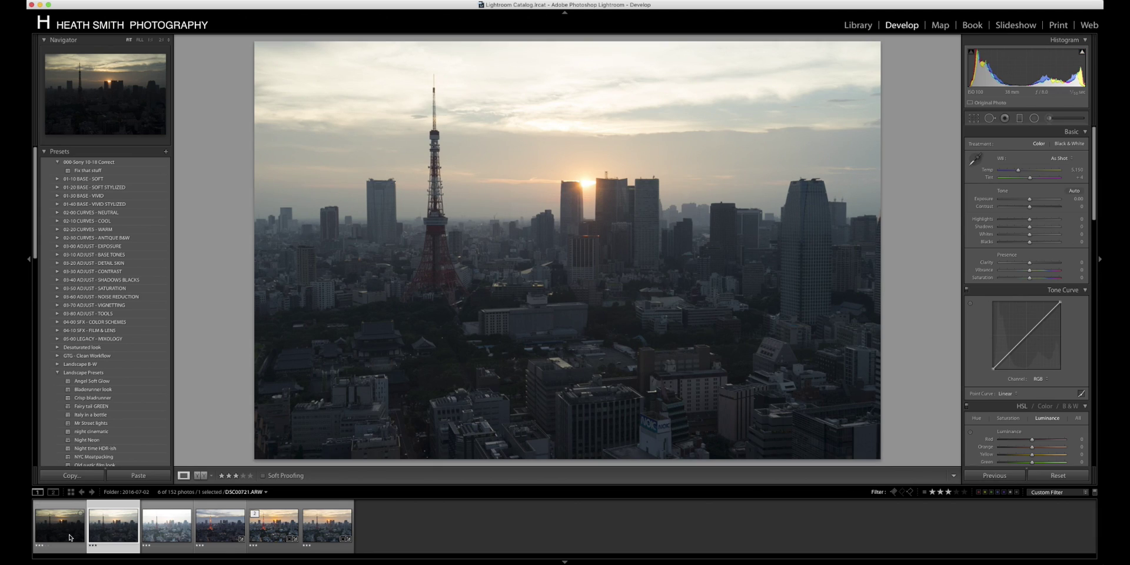
{"action": "key", "text": "Right"}
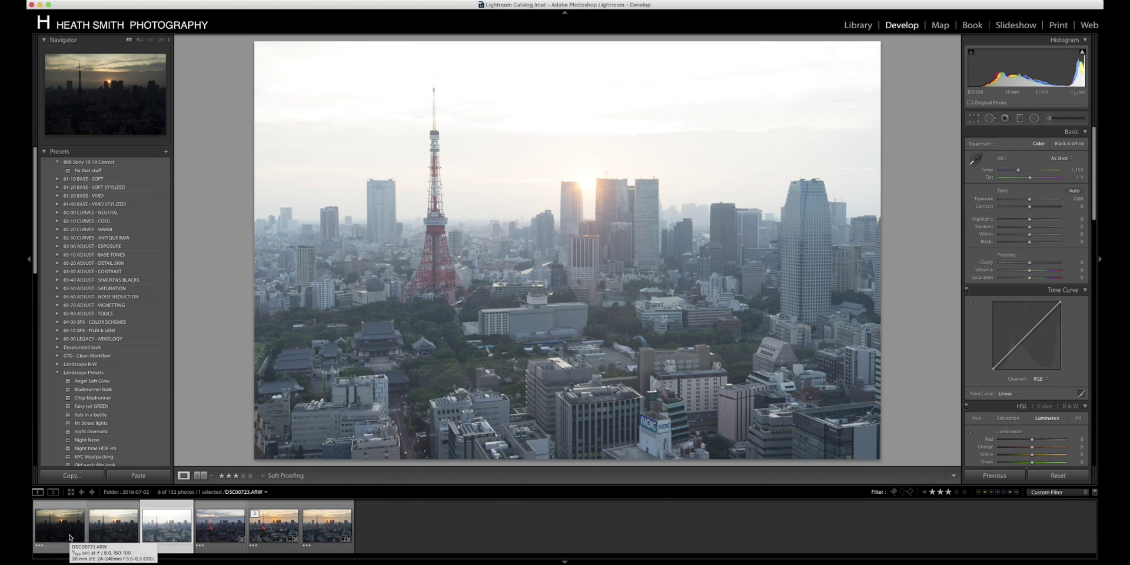
{"action": "key", "text": "Left"}
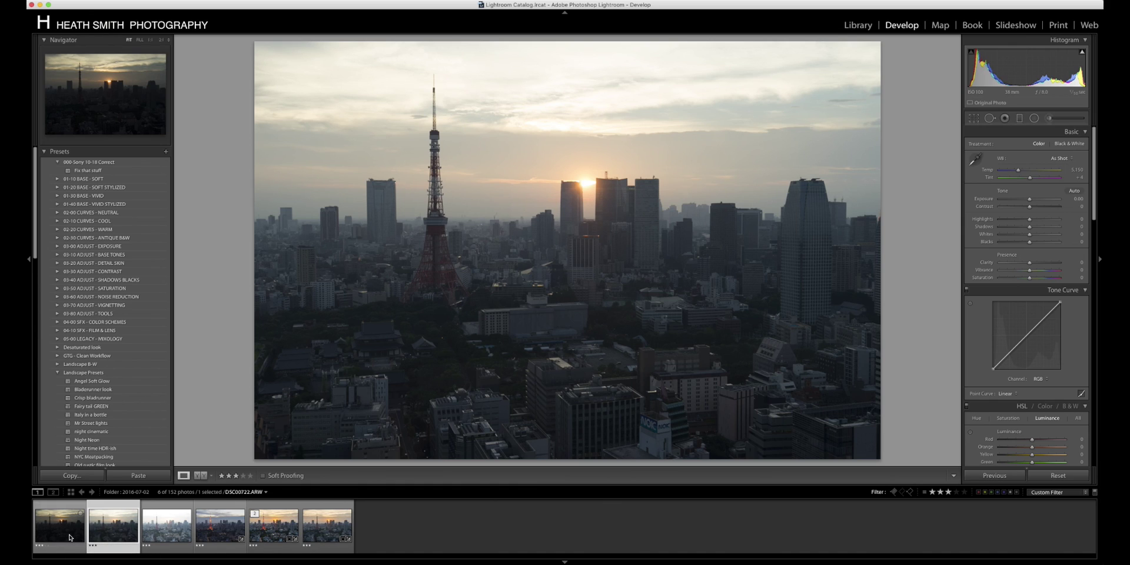
{"action": "left_click", "coordinate": [213, 529]}
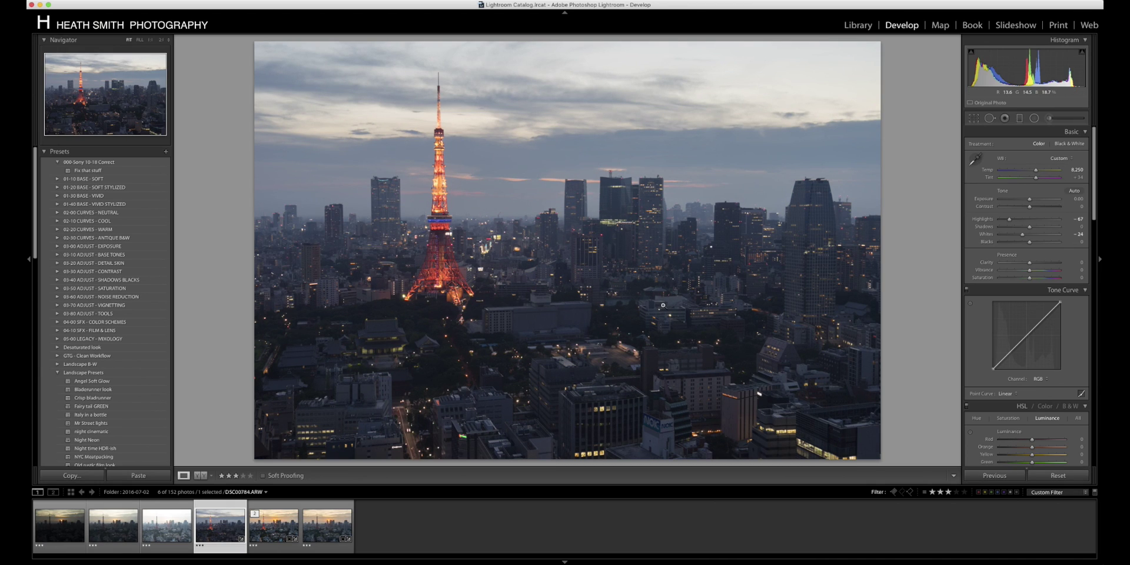
{"action": "left_click", "coordinate": [104, 531]}
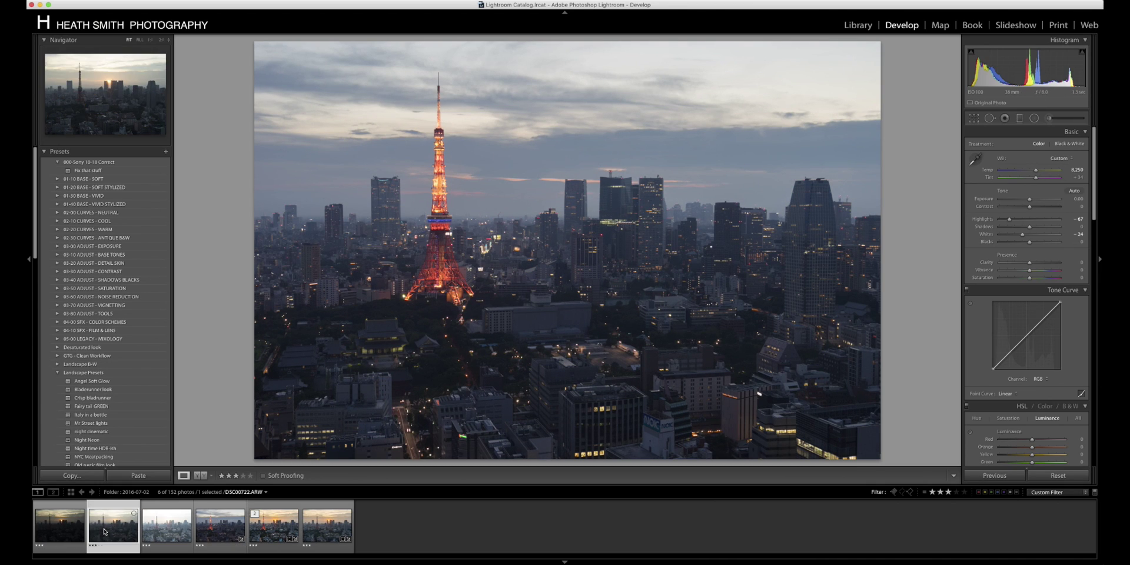
{"action": "left_click", "coordinate": [276, 531]}
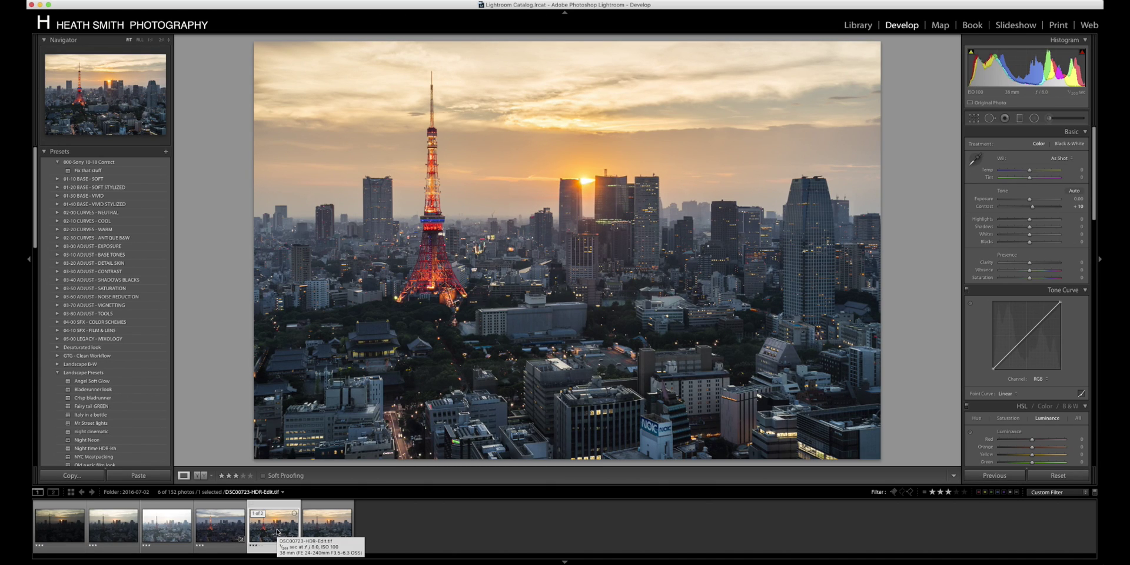
Select the three bracketed exposures, DSC00721 to DSC00723, and set each one's Sharpening Amount to 0
{"action": "left_click", "coordinate": [76, 533]}
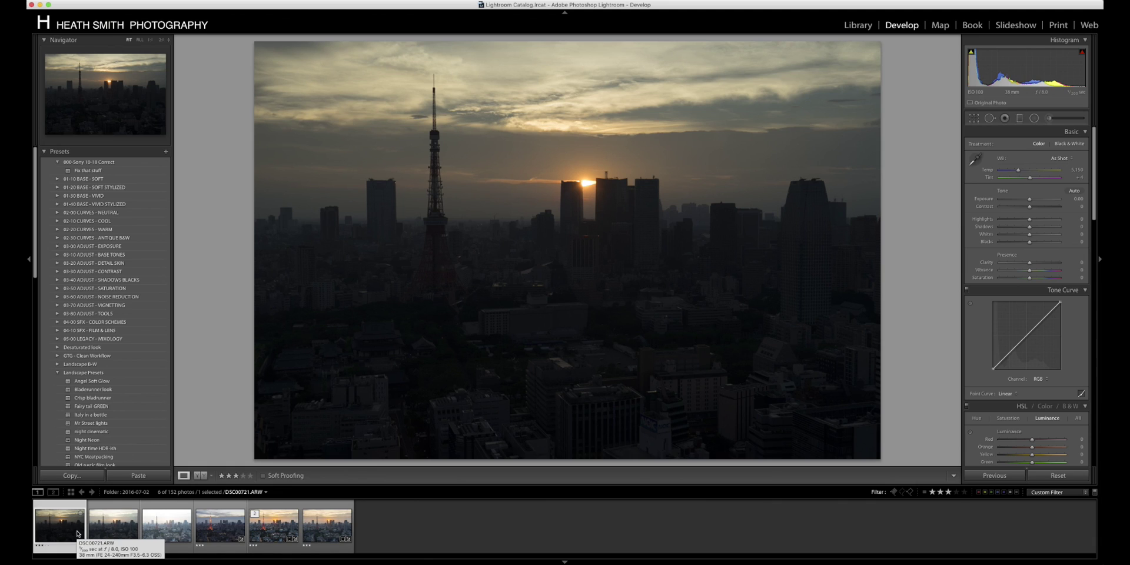
{"action": "left_click", "coordinate": [165, 527], "text": "shift"}
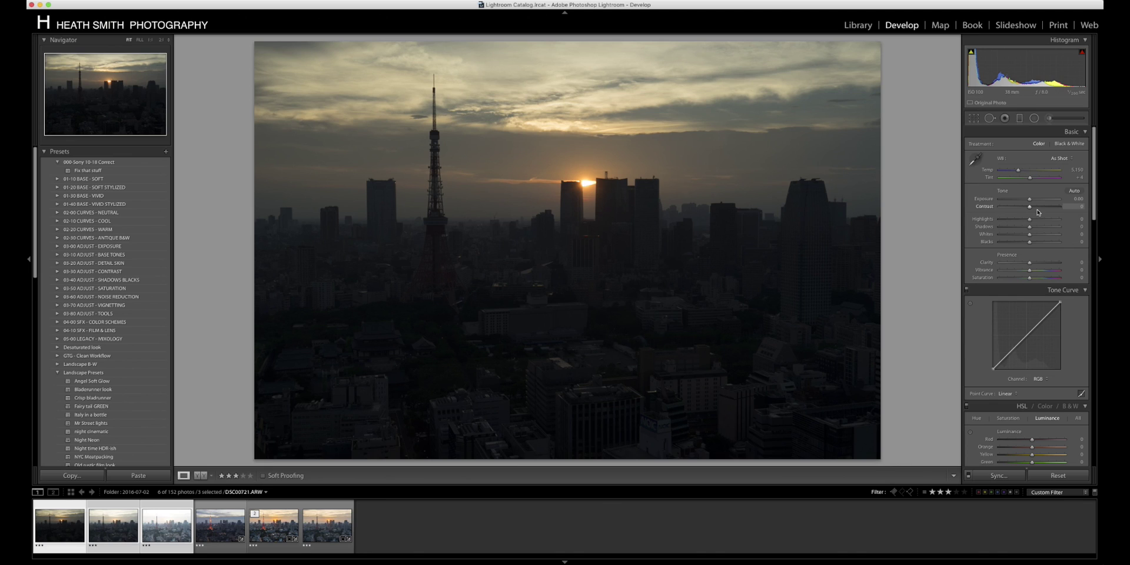
{"action": "scroll", "coordinate": [1037, 212], "scroll_direction": "down", "scroll_amount": 10}
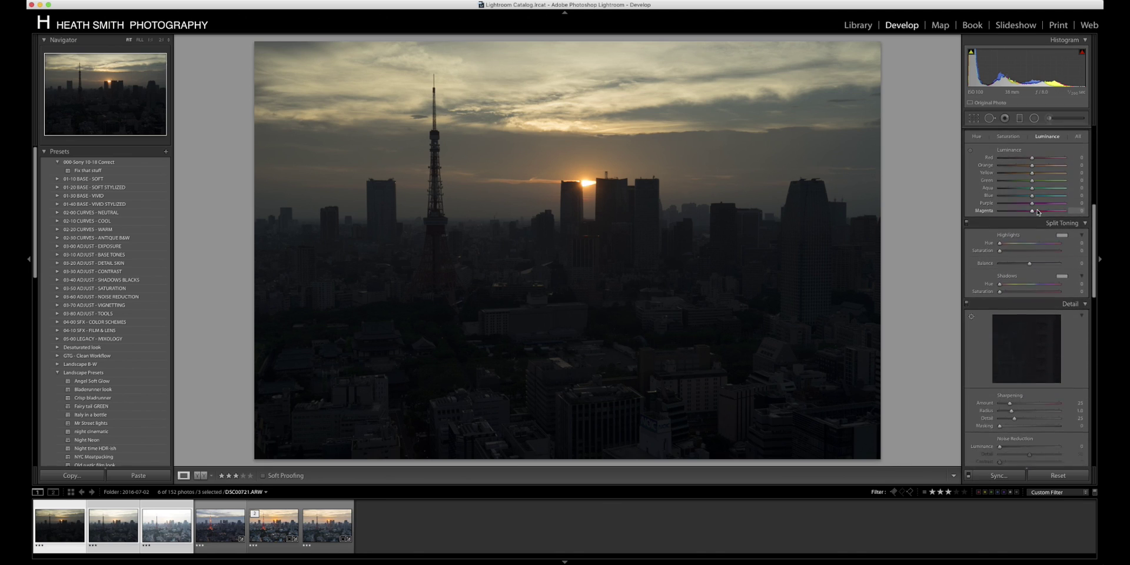
{"action": "scroll", "coordinate": [1037, 212], "scroll_direction": "down", "scroll_amount": 5}
{"action": "left_click_drag", "start_coordinate": [1011, 210], "coordinate": [993, 211]}
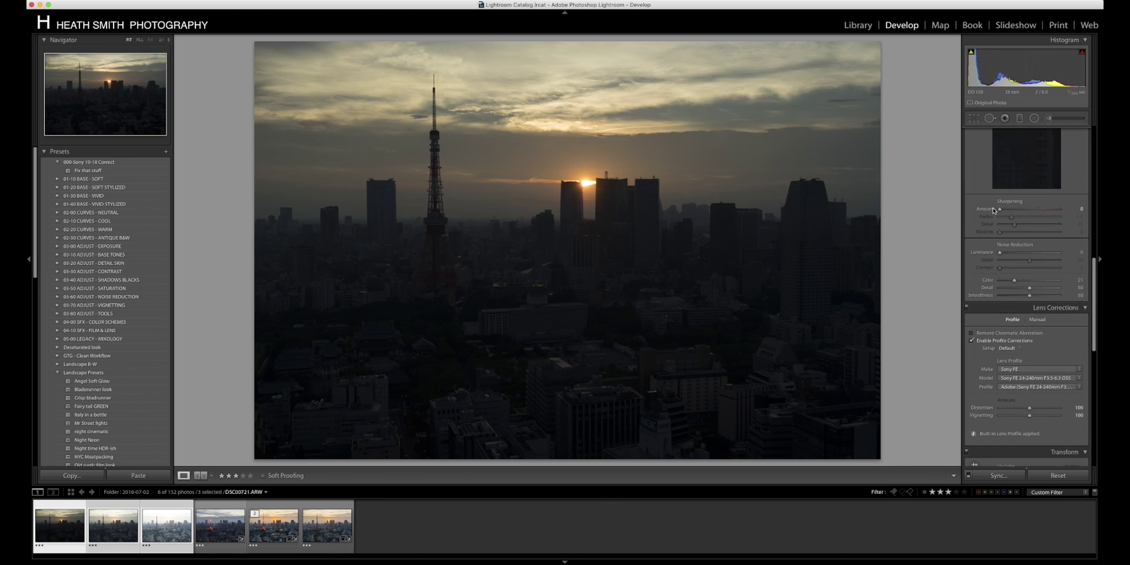
{"action": "key", "text": "super+Right"}
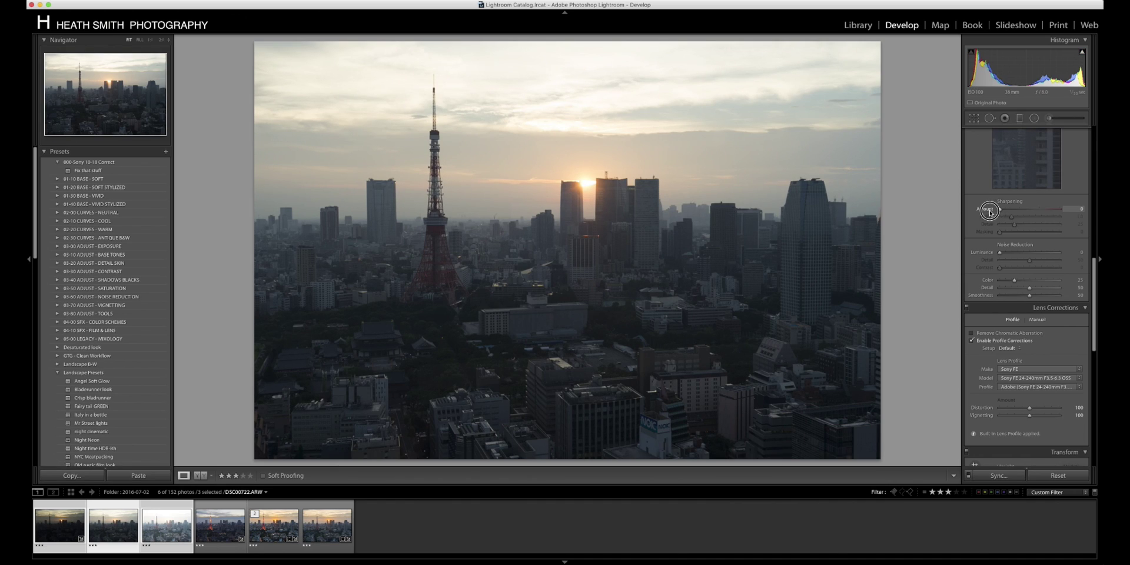
{"action": "key", "text": "super+Right"}
{"action": "left_click_drag", "start_coordinate": [996, 210], "coordinate": [993, 210]}
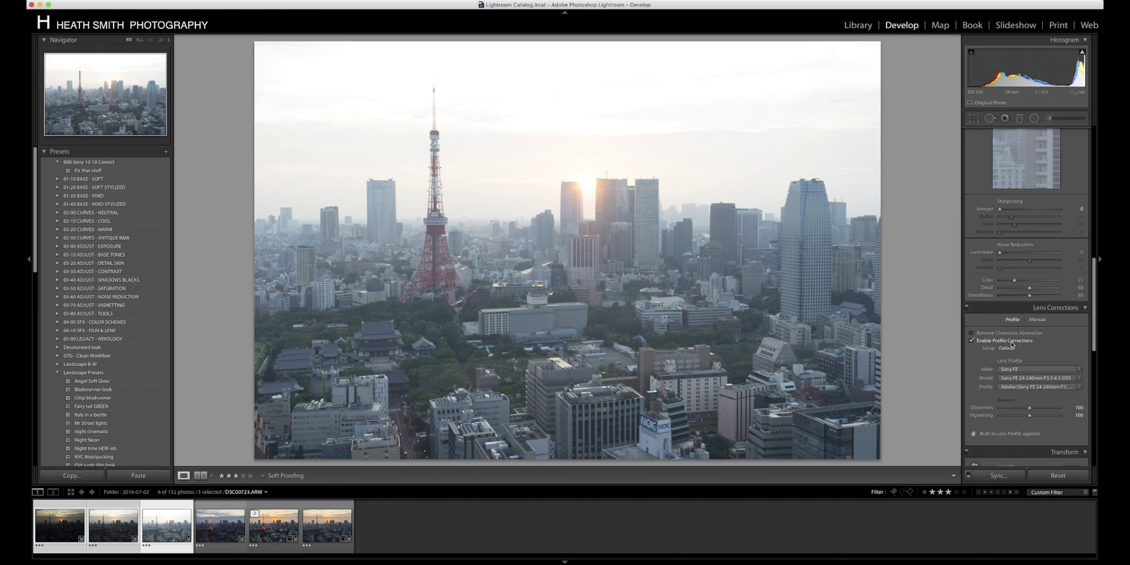
Preview an HDR Photo Merge of the three exposures with and without Auto Tone, and leave it unmerged
{"action": "key", "text": "super+Right"}
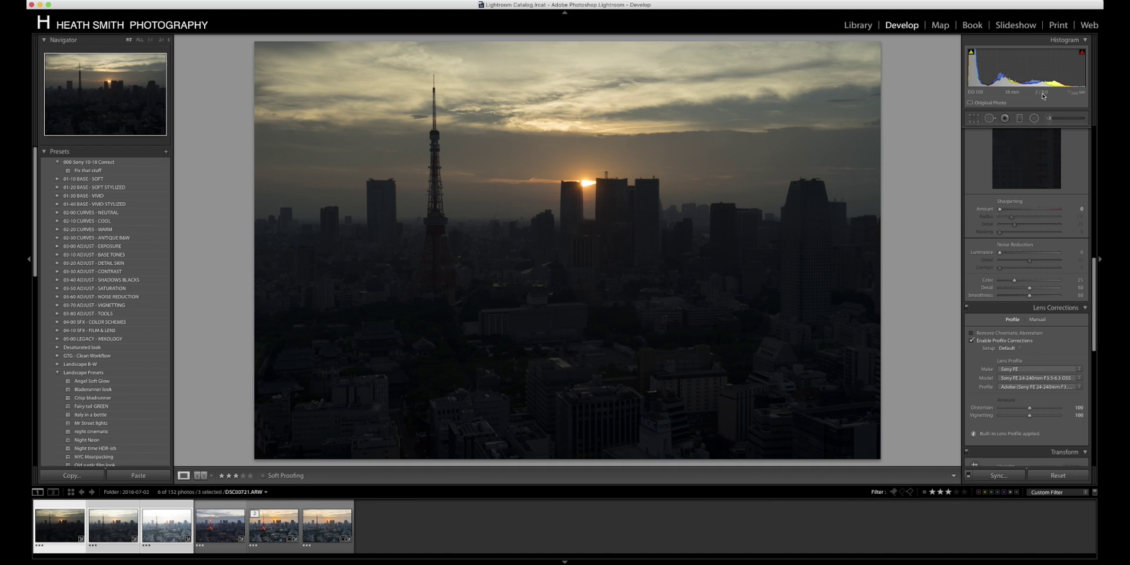
{"action": "key", "text": "Right"}
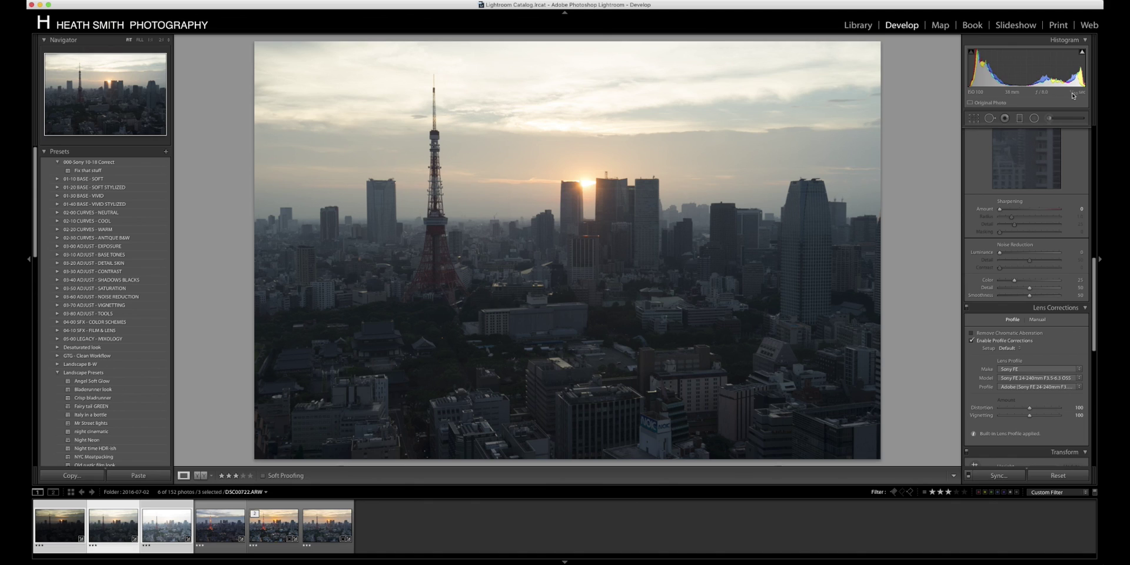
{"action": "left_click", "coordinate": [171, 522]}
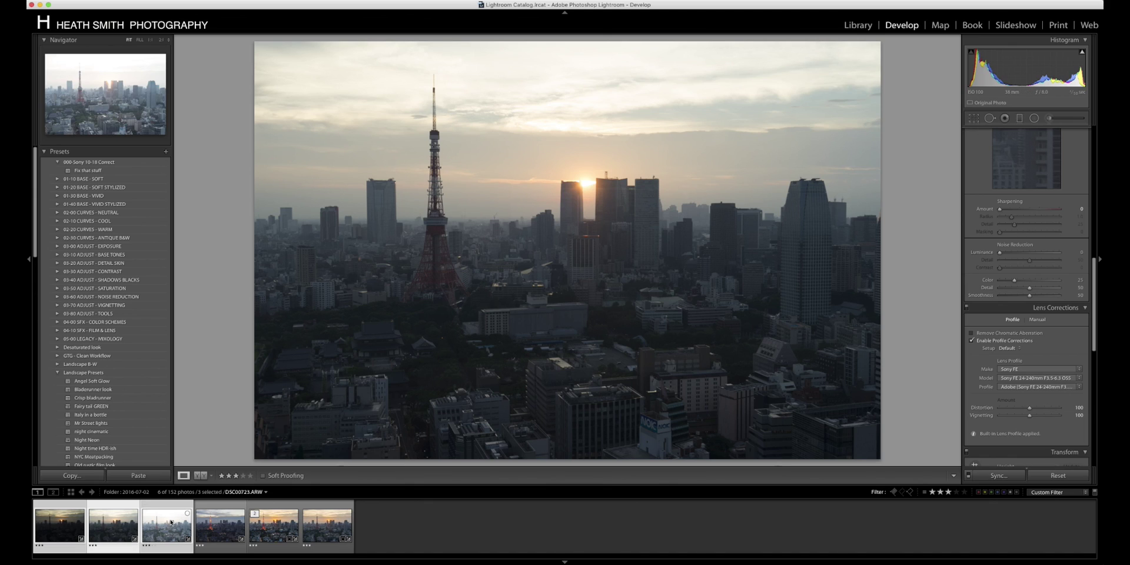
{"action": "right_click", "coordinate": [171, 521]}
{"action": "mouse_move", "coordinate": [204, 379]}
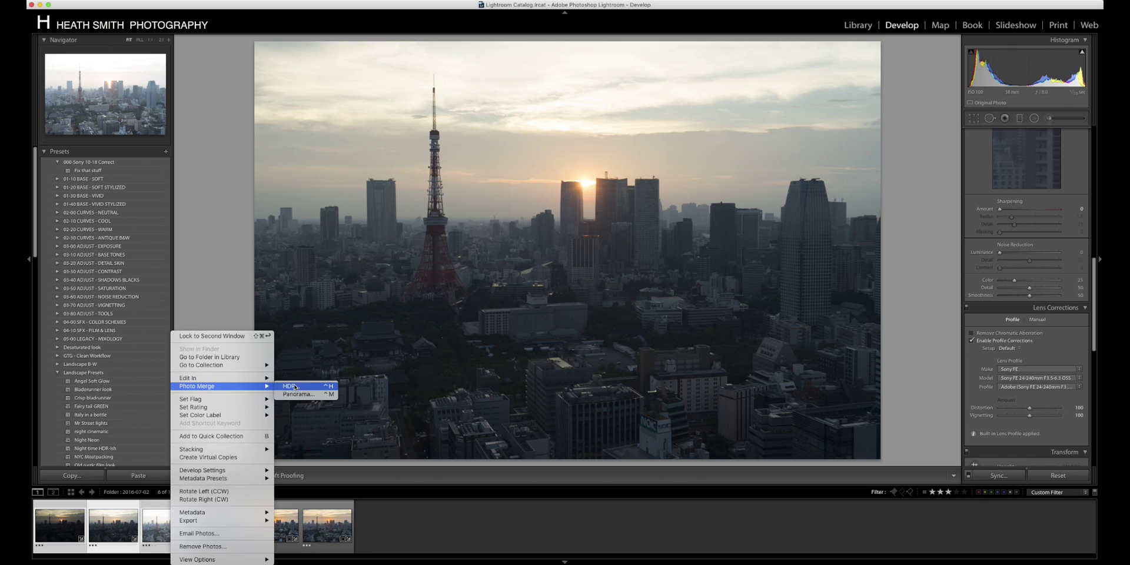
{"action": "left_click", "coordinate": [294, 385]}
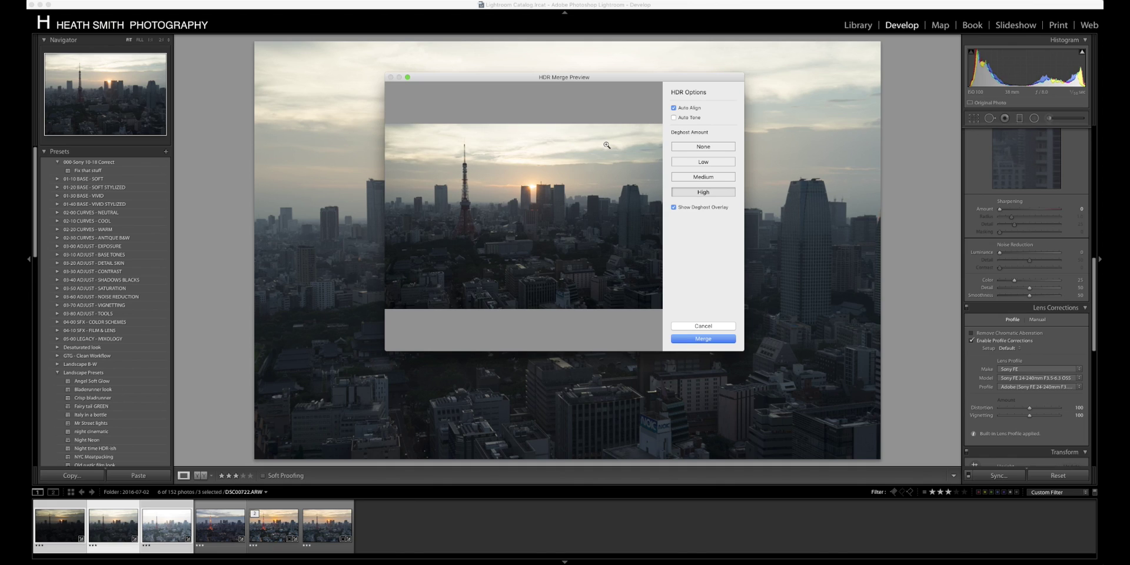
{"action": "left_click", "coordinate": [674, 117]}
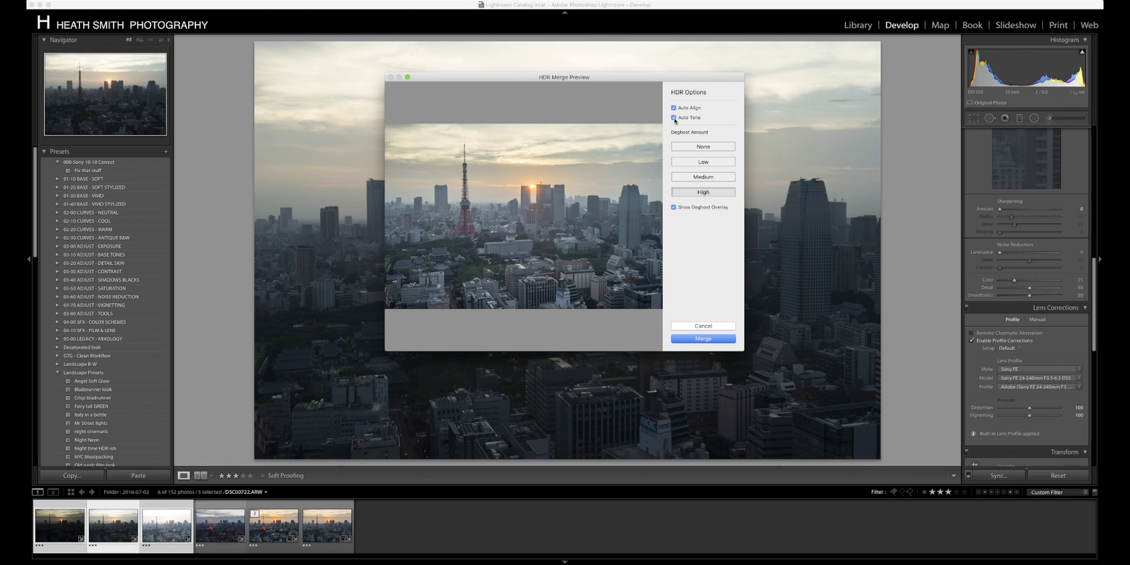
{"action": "left_click", "coordinate": [674, 118]}
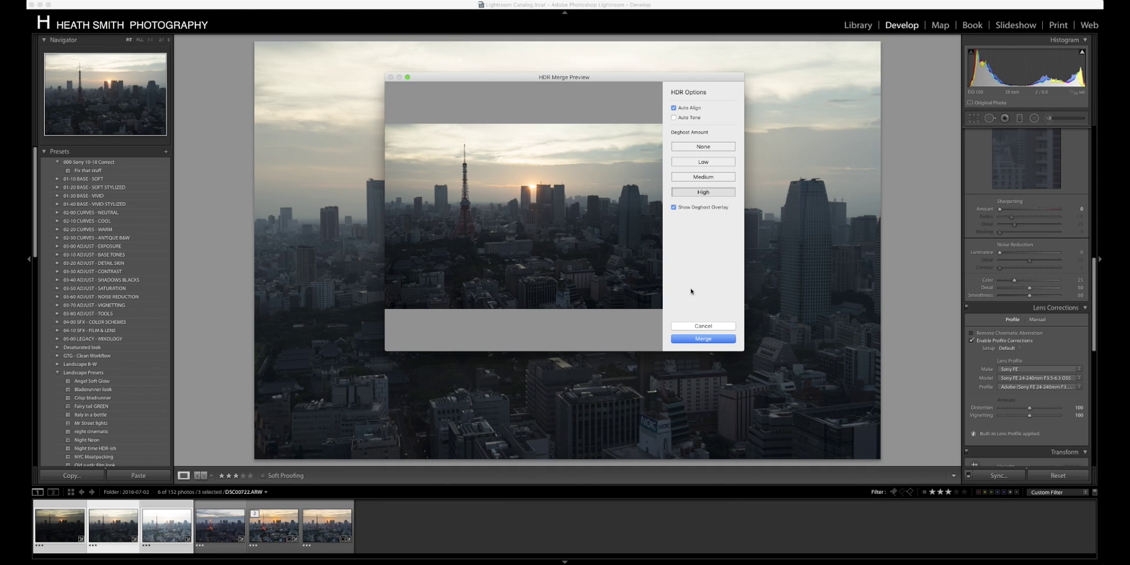
{"action": "left_click", "coordinate": [705, 326]}
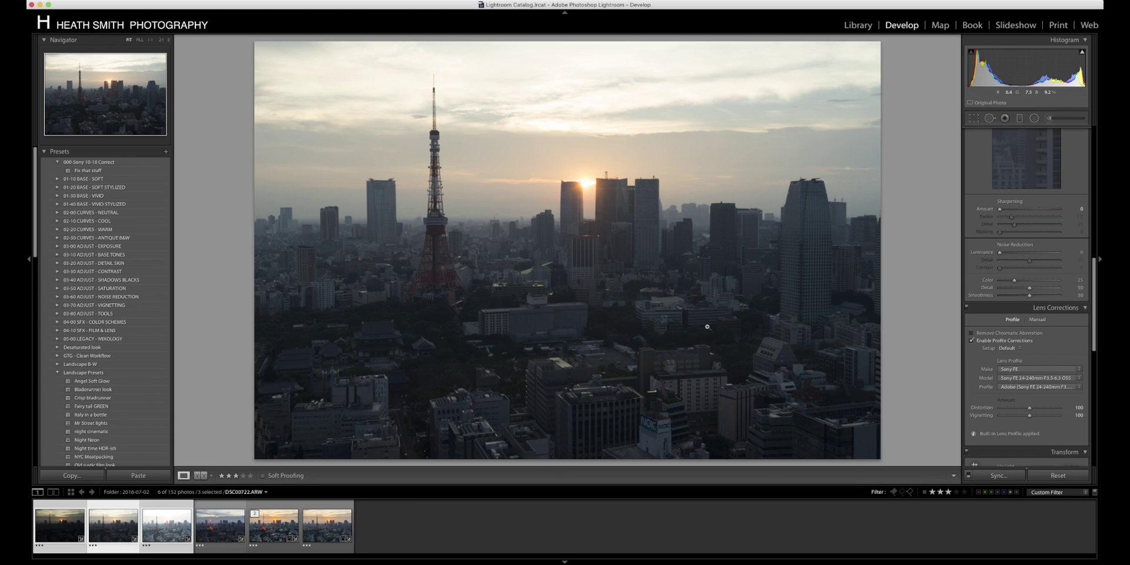
On DSC00723-HDR.dng, set Highlights to -80 and Shadows to +55
{"action": "left_click", "coordinate": [332, 525]}
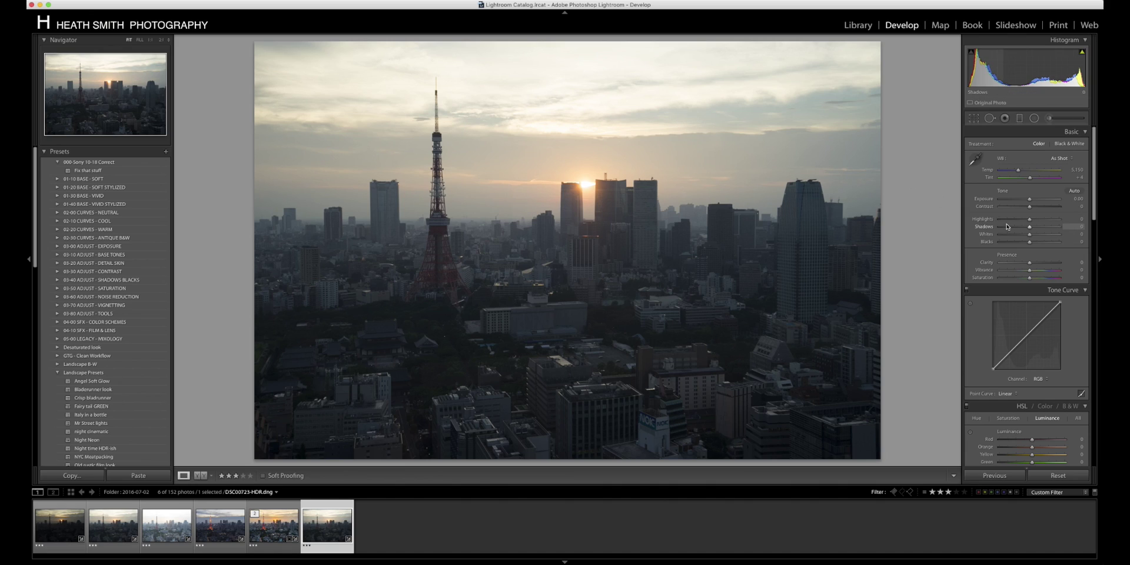
{"action": "left_click_drag", "start_coordinate": [1002, 221], "coordinate": [1032, 230]}
{"action": "double_click", "coordinate": [1032, 229]}
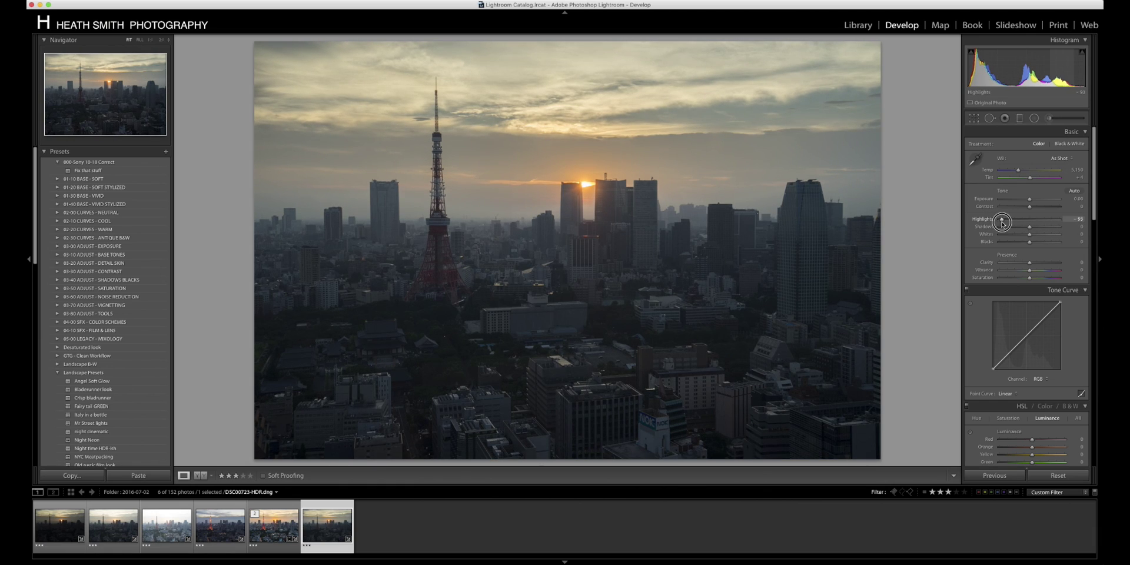
{"action": "double_click", "coordinate": [1000, 221]}
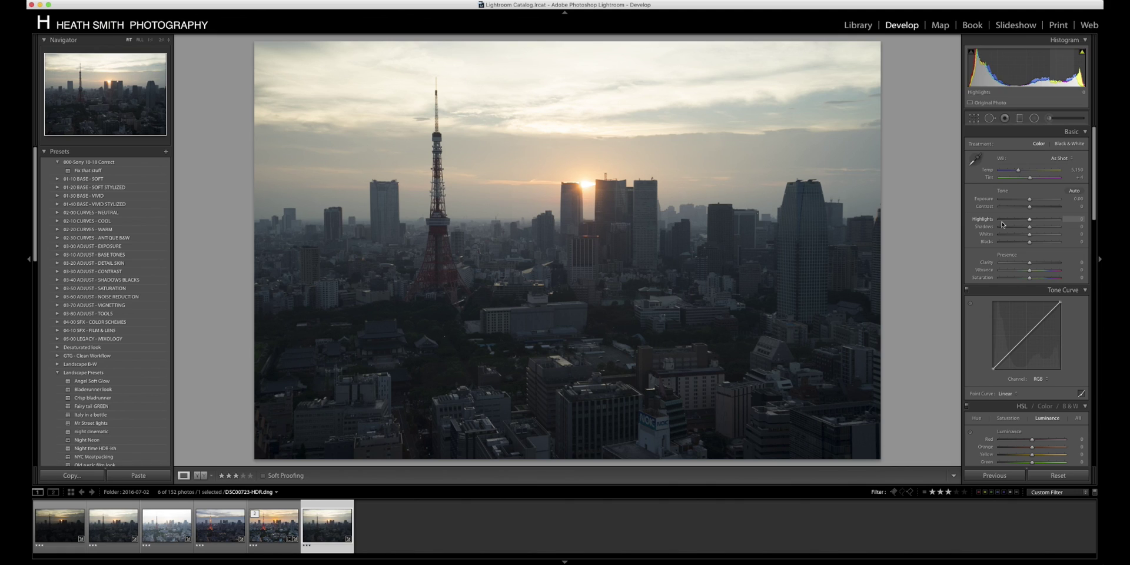
{"action": "left_click_drag", "start_coordinate": [1002, 223], "coordinate": [985, 222]}
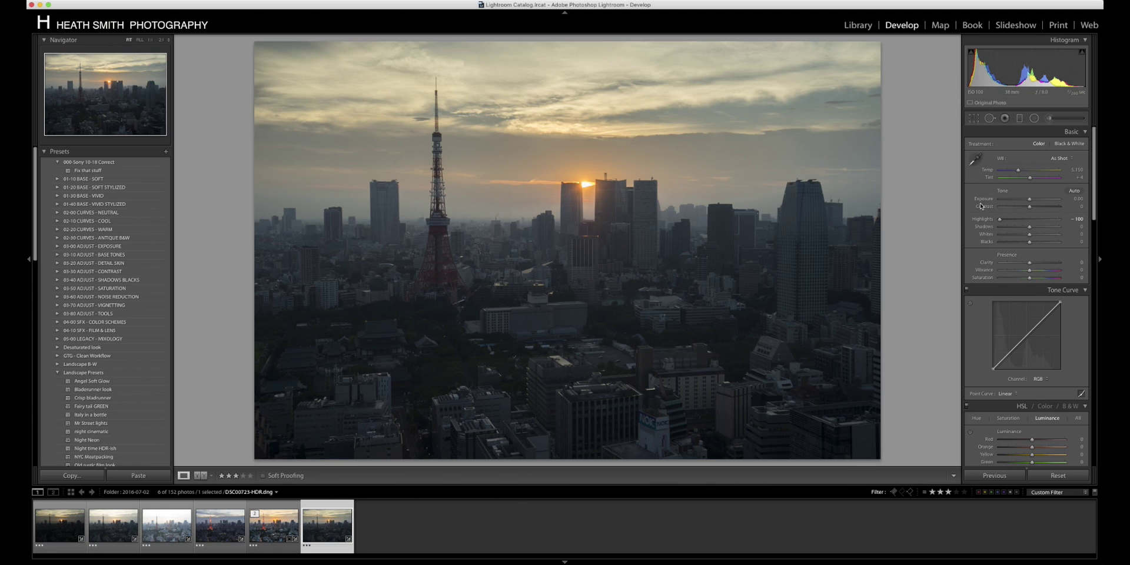
{"action": "left_click_drag", "start_coordinate": [997, 220], "coordinate": [1006, 220]}
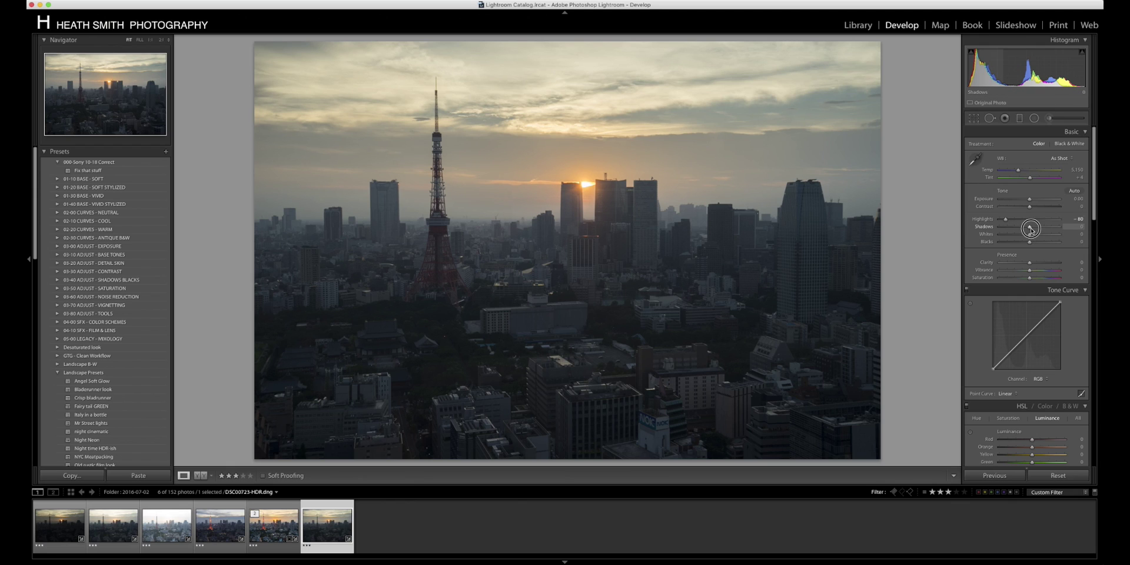
{"action": "mouse_move", "coordinate": [1030, 226]}
{"action": "left_mouse_down"}
{"action": "mouse_move", "coordinate": [1067, 232]}
{"action": "mouse_move", "coordinate": [1047, 232]}
{"action": "left_mouse_up"}
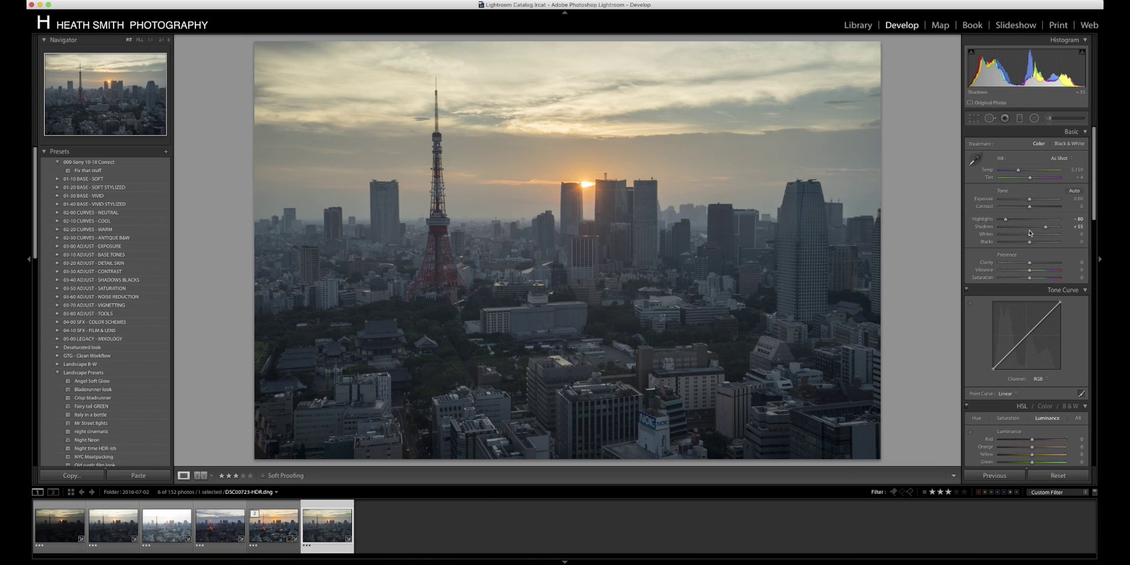
Set the HDR photo's Whites to +9 and Blacks to -23
{"action": "left_click_drag", "start_coordinate": [1029, 234], "coordinate": [1031, 235]}
{"action": "key", "text": "Up"}
{"action": "key", "text": "Down"}
{"action": "key", "text": "Down"}
{"action": "key", "text": "Down"}
{"action": "key", "text": "alt"}
{"action": "left_click_drag", "start_coordinate": [1028, 246], "coordinate": [1035, 236]}
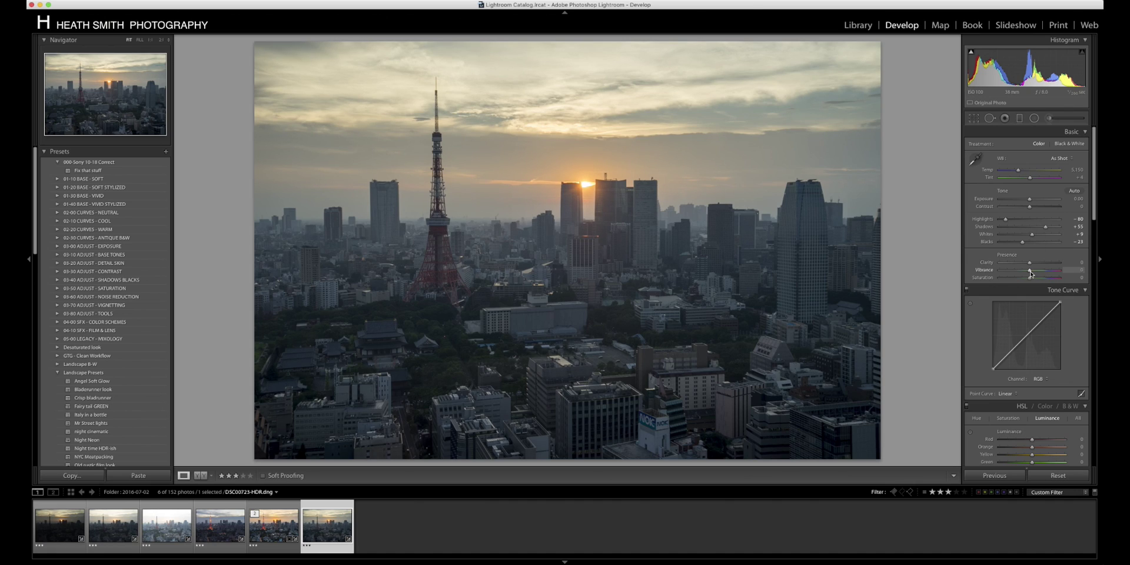
Raise the HDR photo's Vibrance to +15
{"action": "key", "text": "Up"}
{"action": "key", "text": "Up"}
{"action": "key", "text": "Up"}
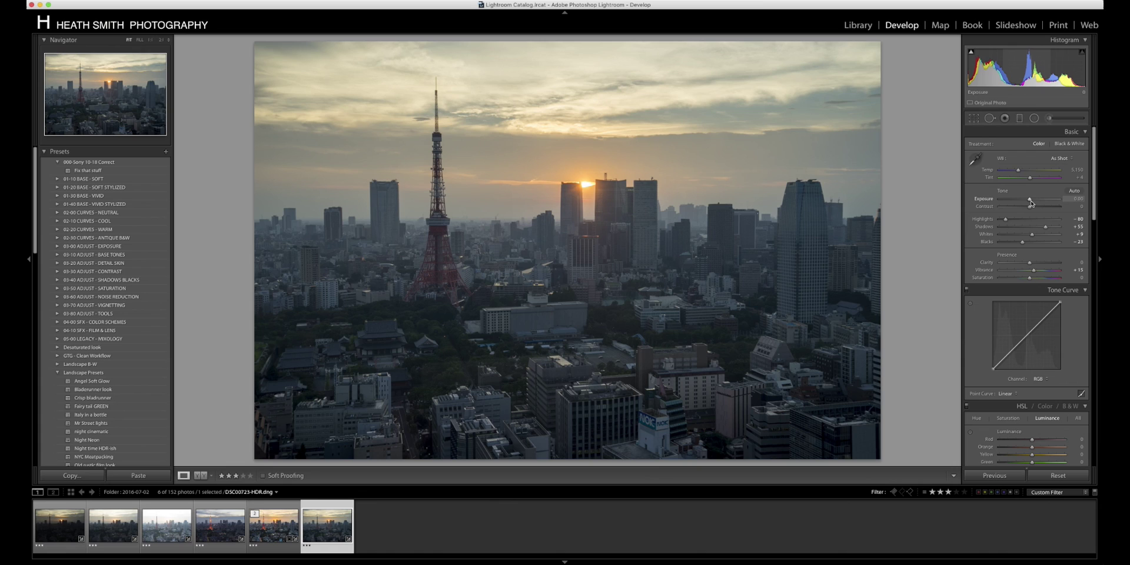
Set the HDR photo's Contrast to +20 and Exposure to +0.20
{"action": "key", "text": "Up"}
{"action": "key", "text": "Up"}
{"action": "key", "text": "Up"}
{"action": "key", "text": "Up"}
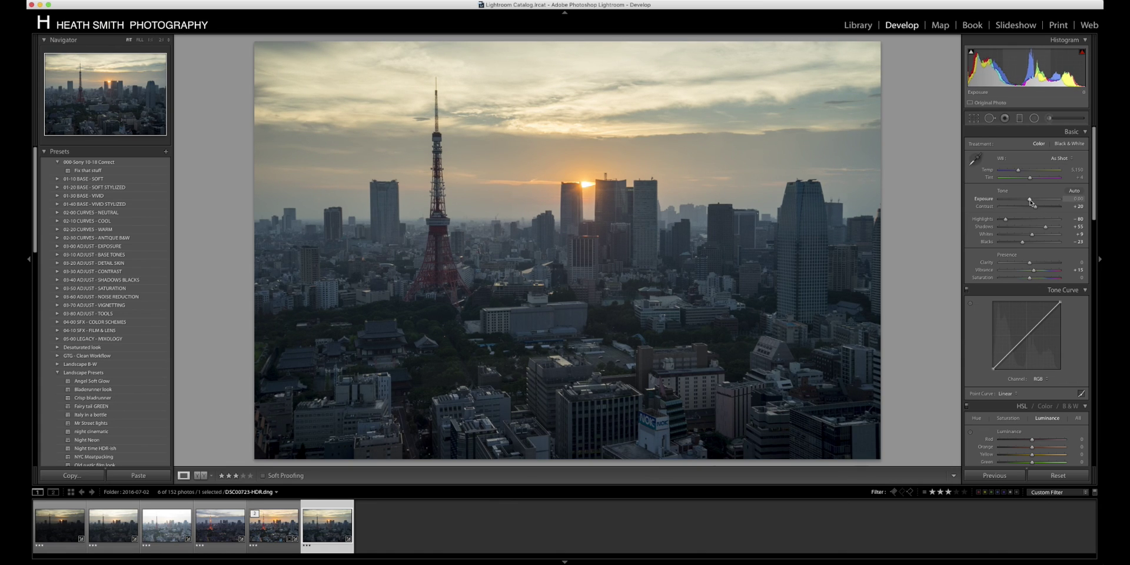
{"action": "key", "text": "Up"}
{"action": "key", "text": "Up"}
{"action": "key", "text": "Up"}
{"action": "key", "text": "Up"}
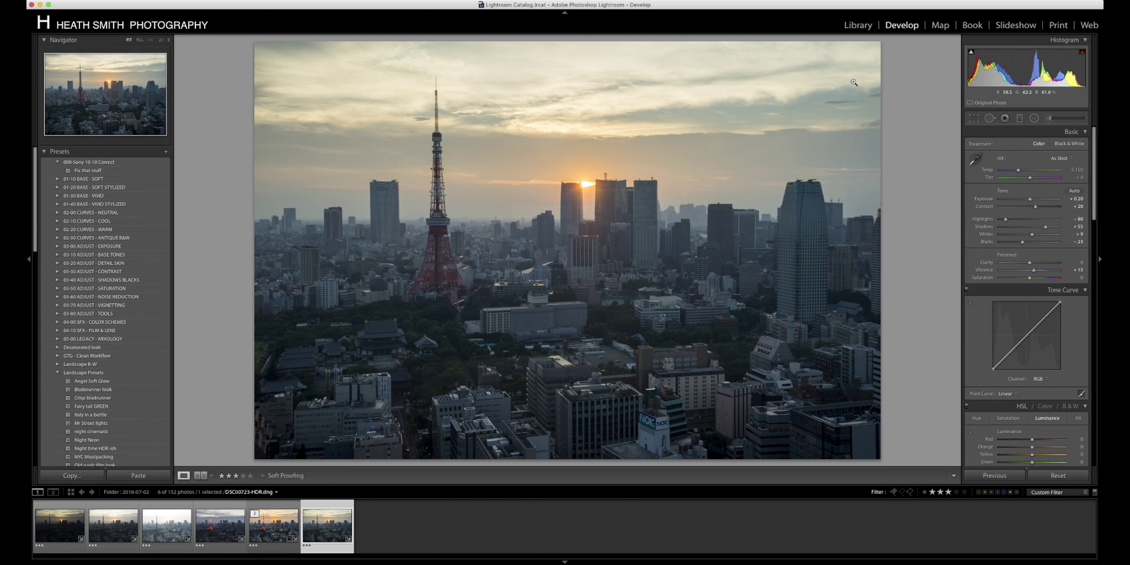
Enable Remove Chromatic Aberration in the HDR photo's lens corrections
{"action": "scroll", "coordinate": [1034, 216], "scroll_direction": "down", "scroll_amount": 2}
{"action": "scroll", "coordinate": [1033, 215], "scroll_direction": "down", "scroll_amount": 7}
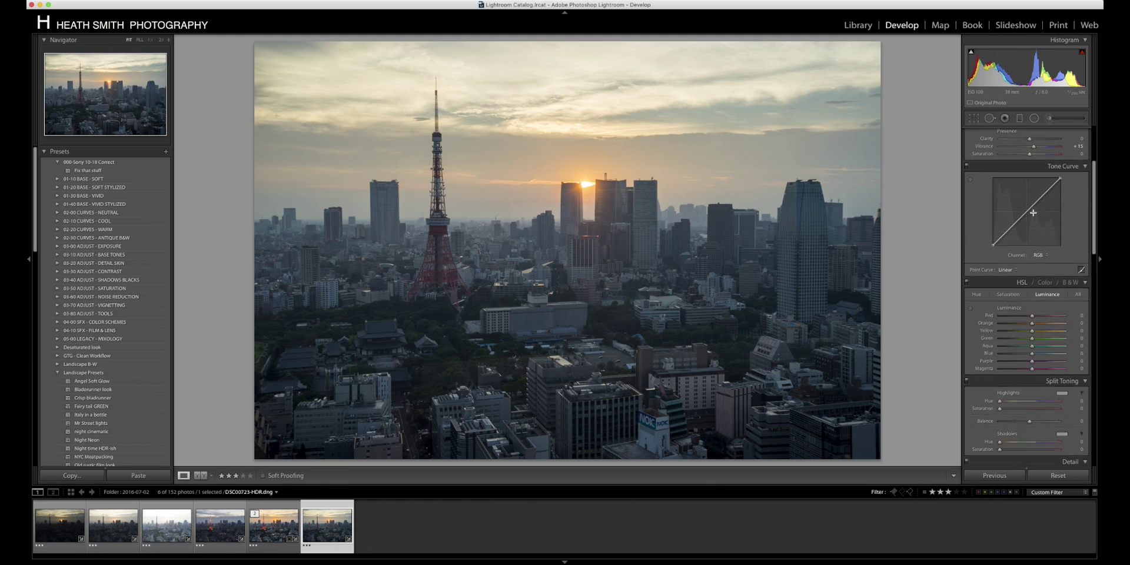
{"action": "left_click", "coordinate": [1007, 197]}
{"action": "scroll", "coordinate": [1013, 277], "scroll_direction": "down", "scroll_amount": 8}
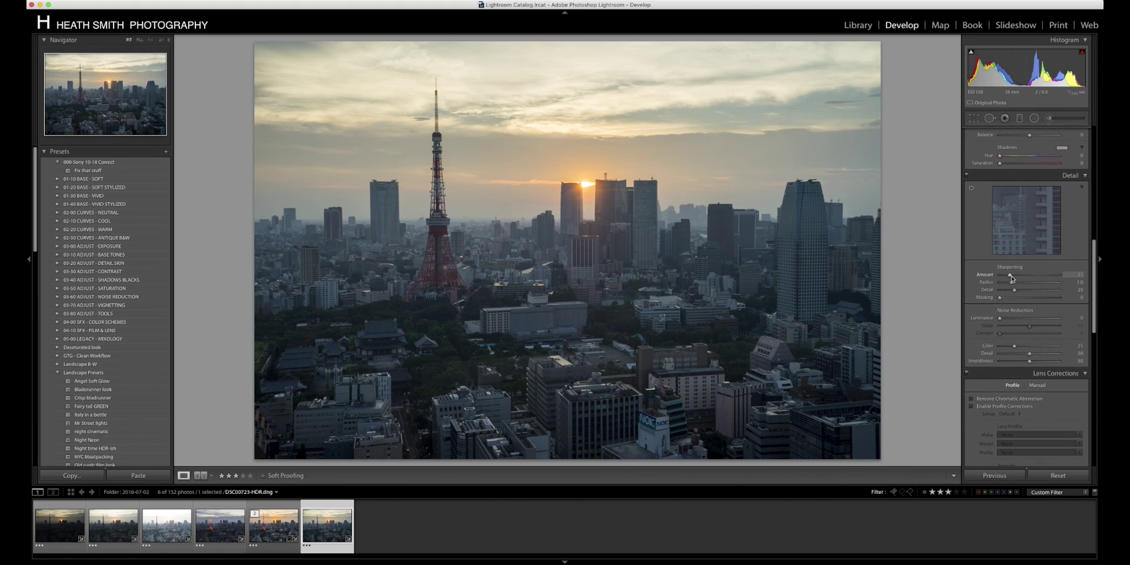
{"action": "left_click", "coordinate": [972, 399]}
{"action": "scroll", "coordinate": [1039, 312], "scroll_direction": "down", "scroll_amount": 9}
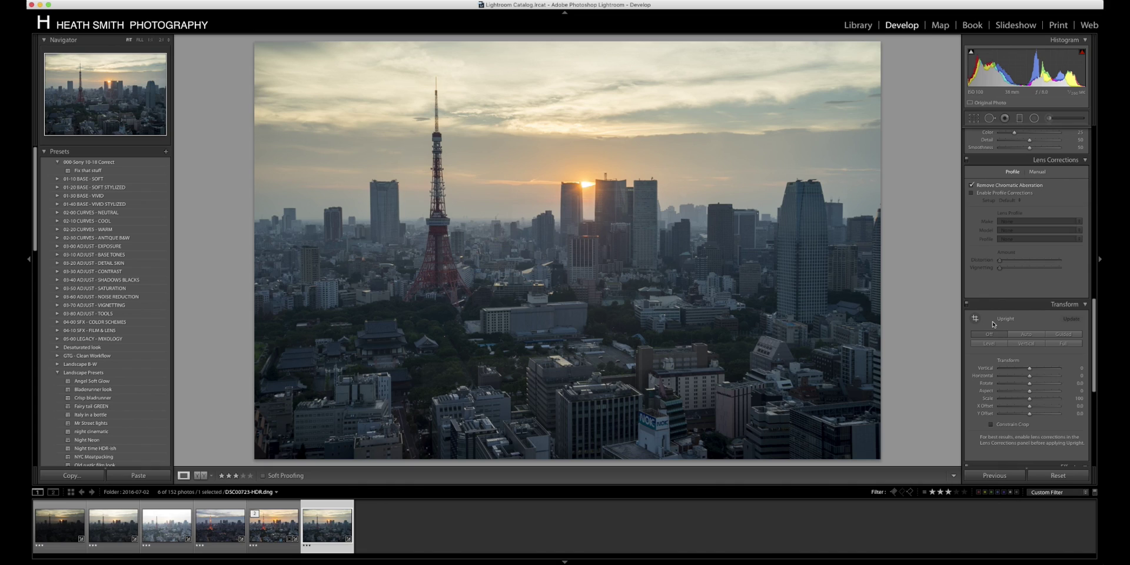
Straighten the HDR photo with Guided Upright, using two short vertical guides along building edges near its lower right and lower left
{"action": "left_click", "coordinate": [1063, 334]}
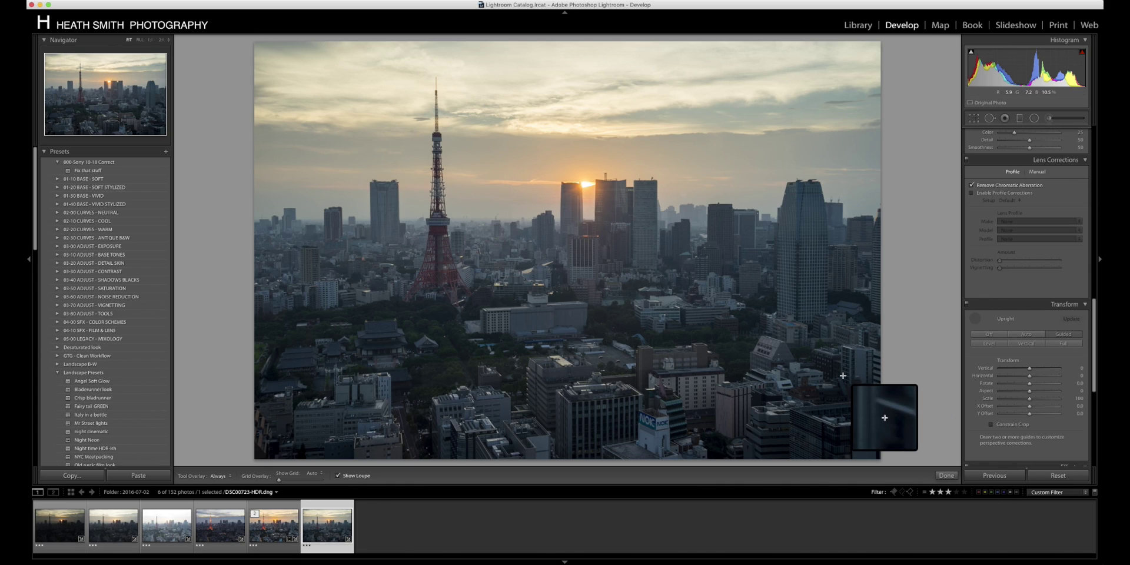
{"action": "left_click_drag", "start_coordinate": [841, 378], "coordinate": [841, 346]}
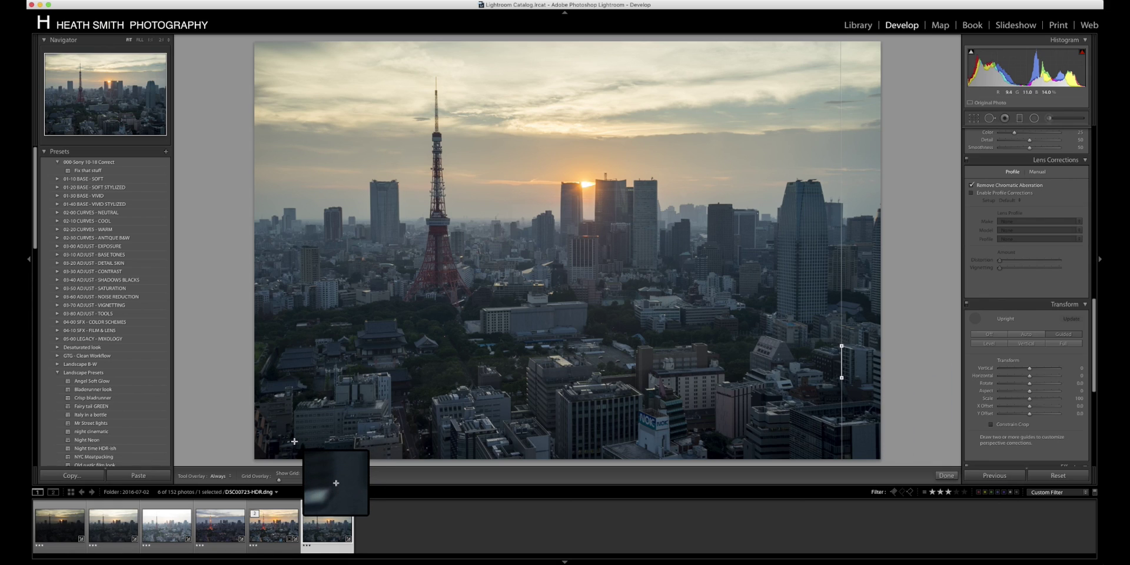
{"action": "left_click_drag", "start_coordinate": [295, 440], "coordinate": [294, 414]}
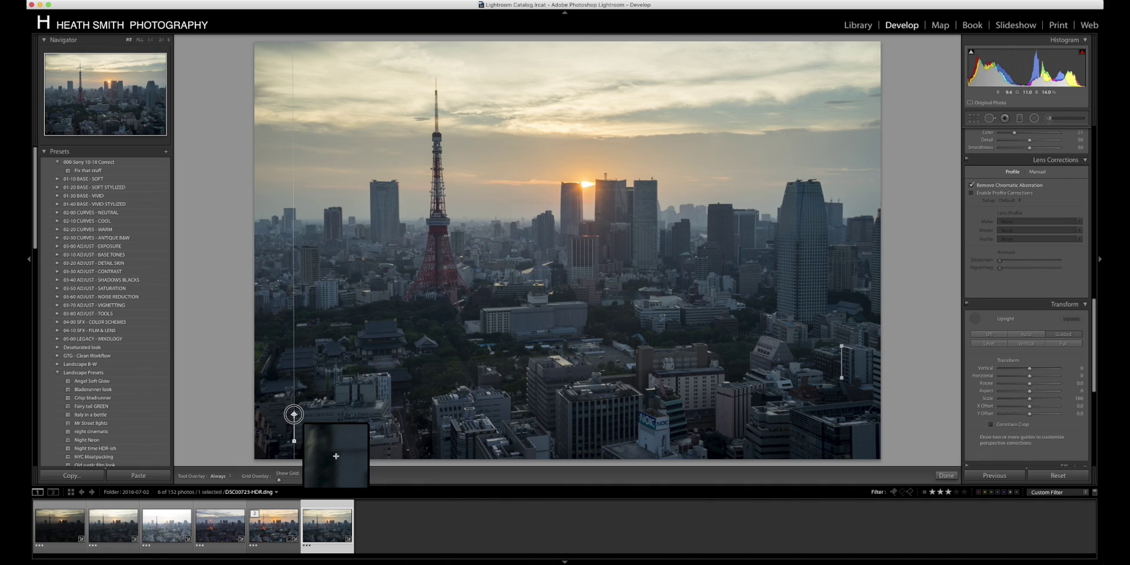
{"action": "left_click_drag", "start_coordinate": [294, 414], "coordinate": [293, 415]}
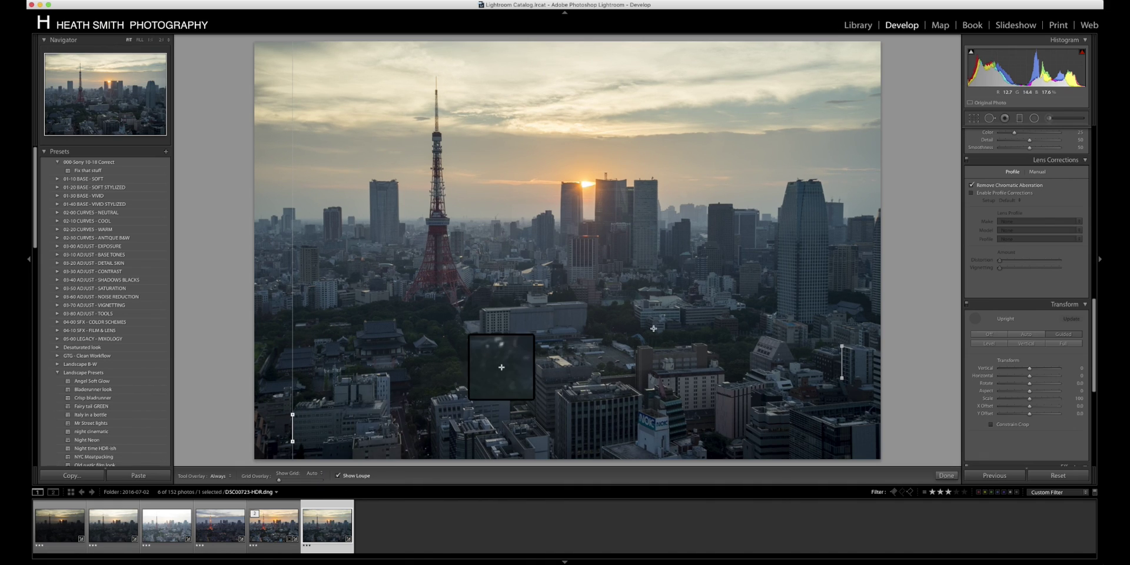
{"action": "left_click", "coordinate": [946, 475]}
Compare the HDR photo before and after its edits, both in full and zoomed in on the tall tower at the right
{"action": "key", "text": "backslash"}
{"action": "key", "text": "backslash"}
{"action": "key", "text": "backslash"}
{"action": "key", "text": "backslash"}
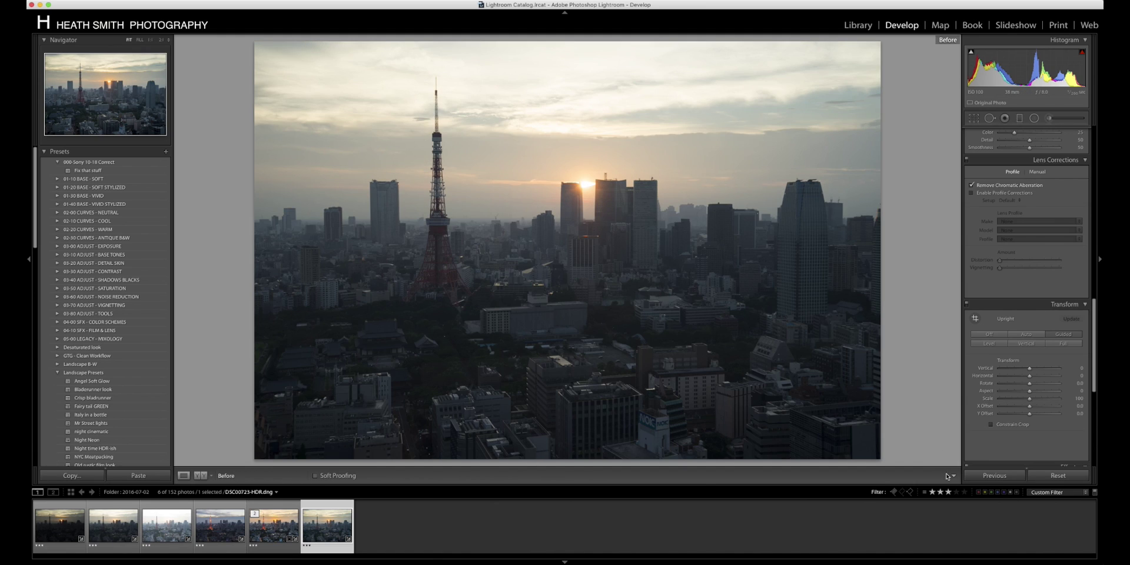
{"action": "key", "text": "backslash"}
{"action": "key", "text": "backslash"}
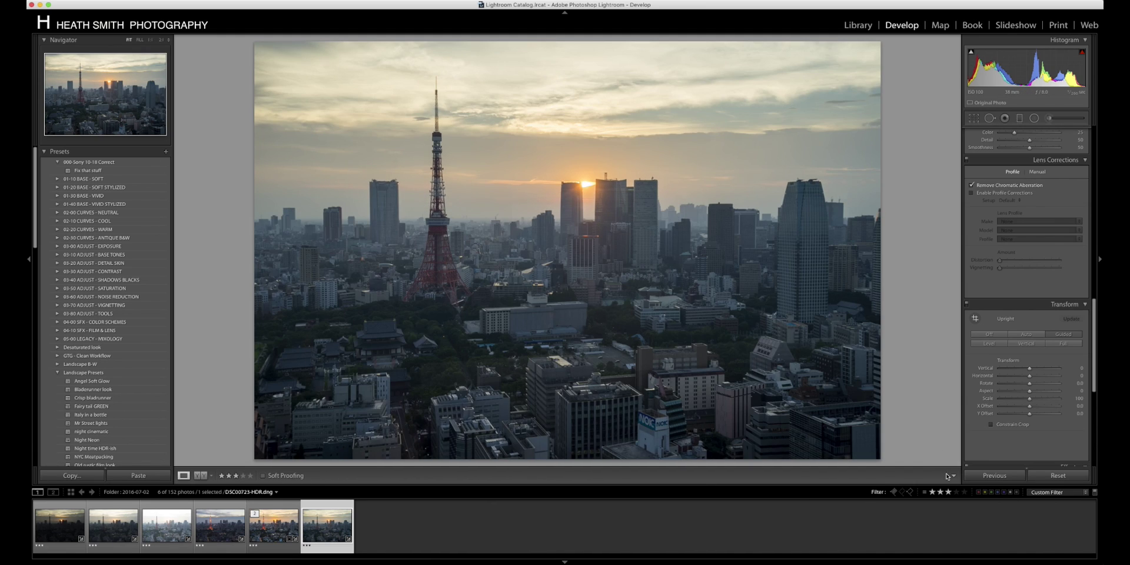
{"action": "left_click", "coordinate": [876, 207]}
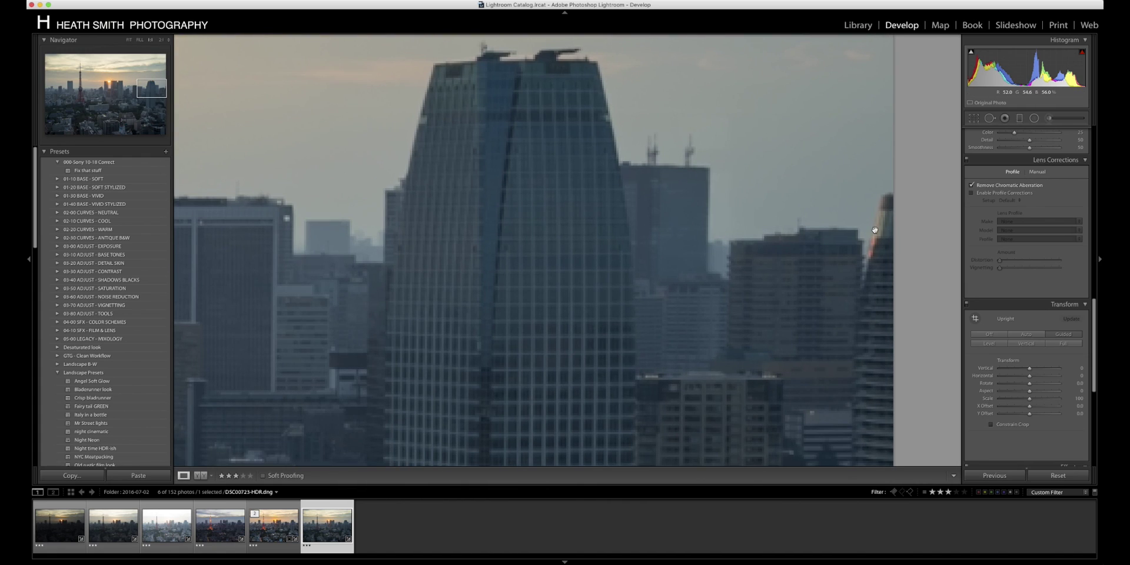
{"action": "key", "text": "backslash"}
{"action": "key", "text": "backslash"}
{"action": "key", "text": "backslash"}
{"action": "key", "text": "backslash"}
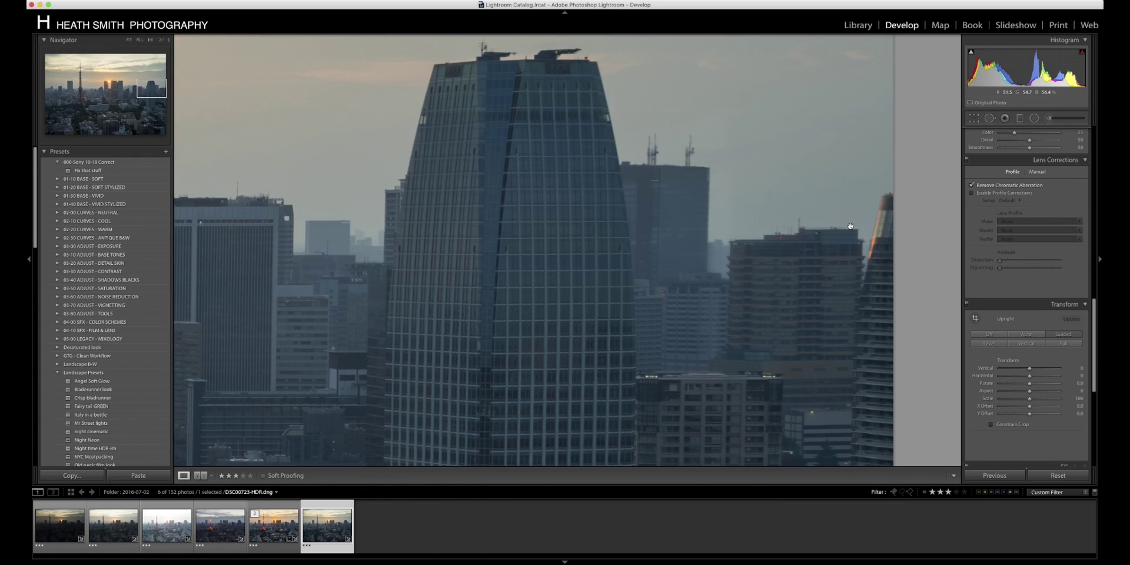
{"action": "left_click", "coordinate": [850, 226]}
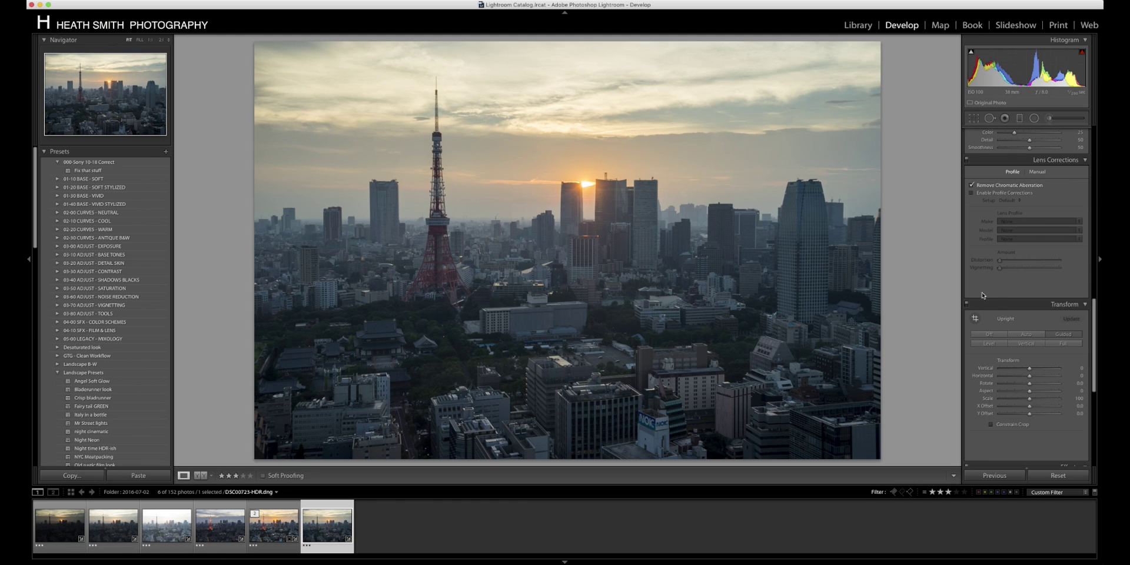
Set the white balance of the dusk photo DSC00784.ARW to Temp 8,250 and Tint +38
{"action": "scroll", "coordinate": [988, 312], "scroll_direction": "up", "scroll_amount": 10}
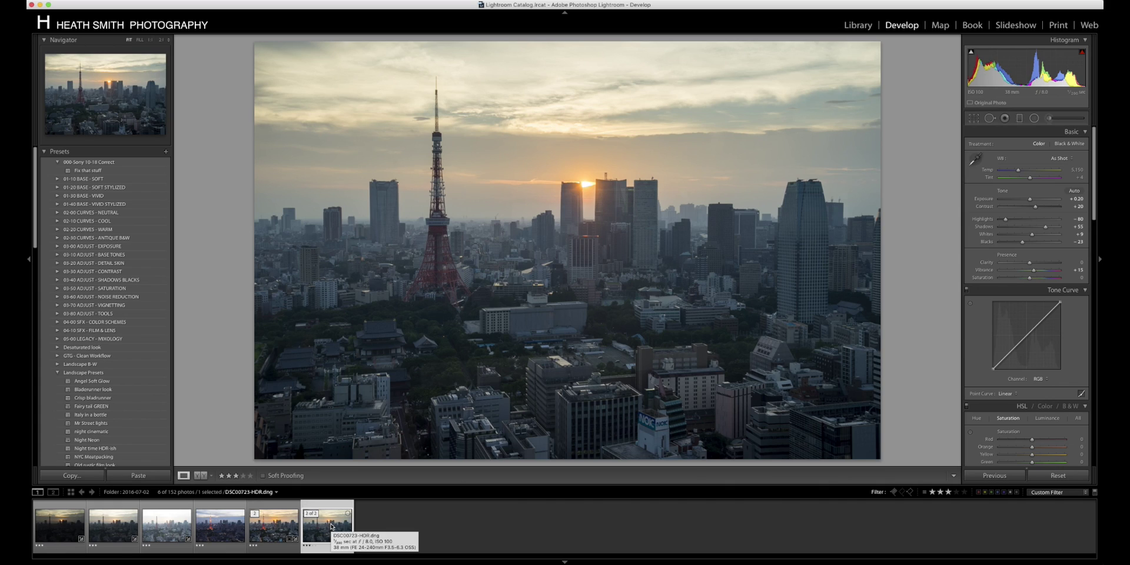
{"action": "left_click", "coordinate": [230, 528]}
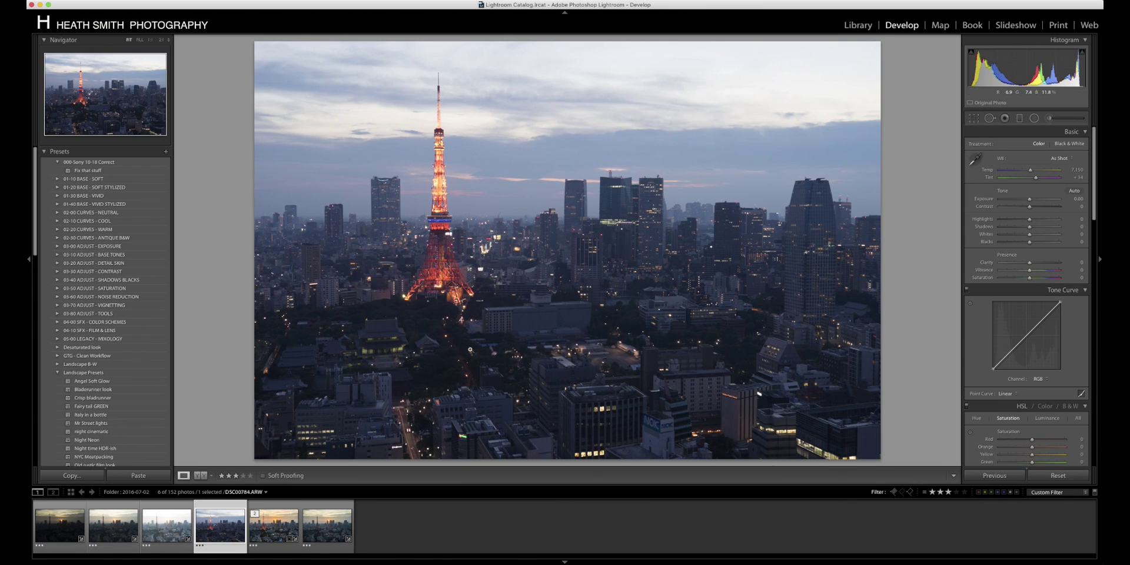
{"action": "left_click", "coordinate": [323, 533]}
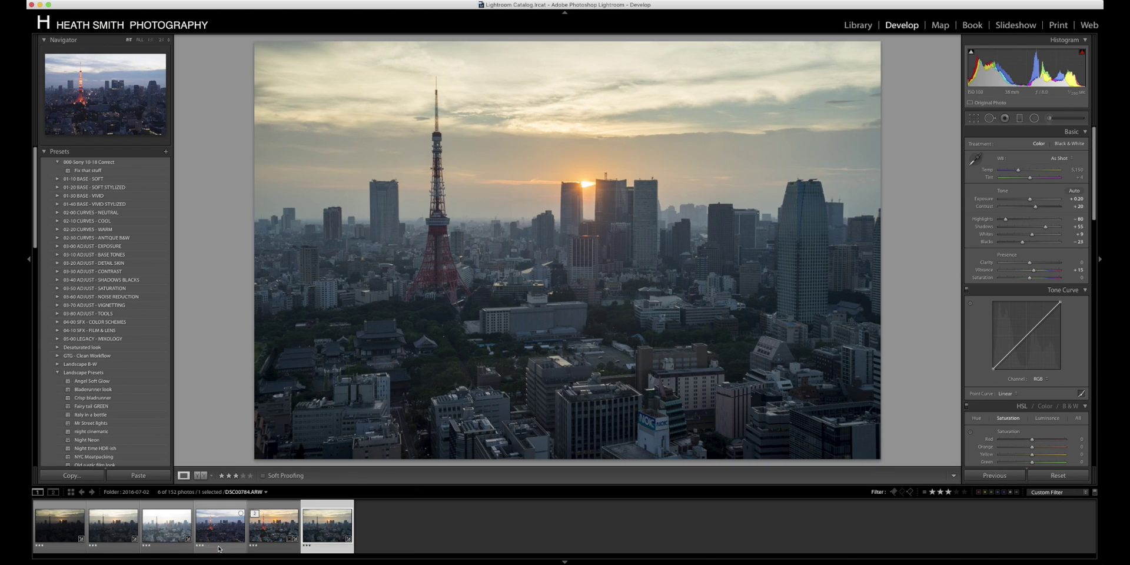
{"action": "left_click", "coordinate": [220, 525]}
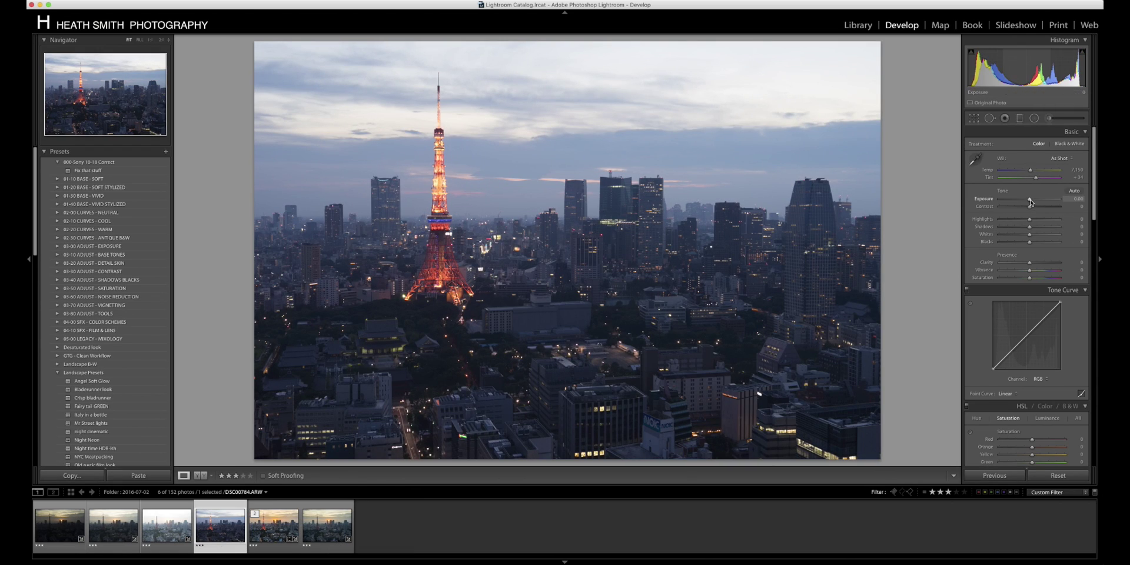
{"action": "left_click_drag", "start_coordinate": [1030, 172], "coordinate": [1031, 174]}
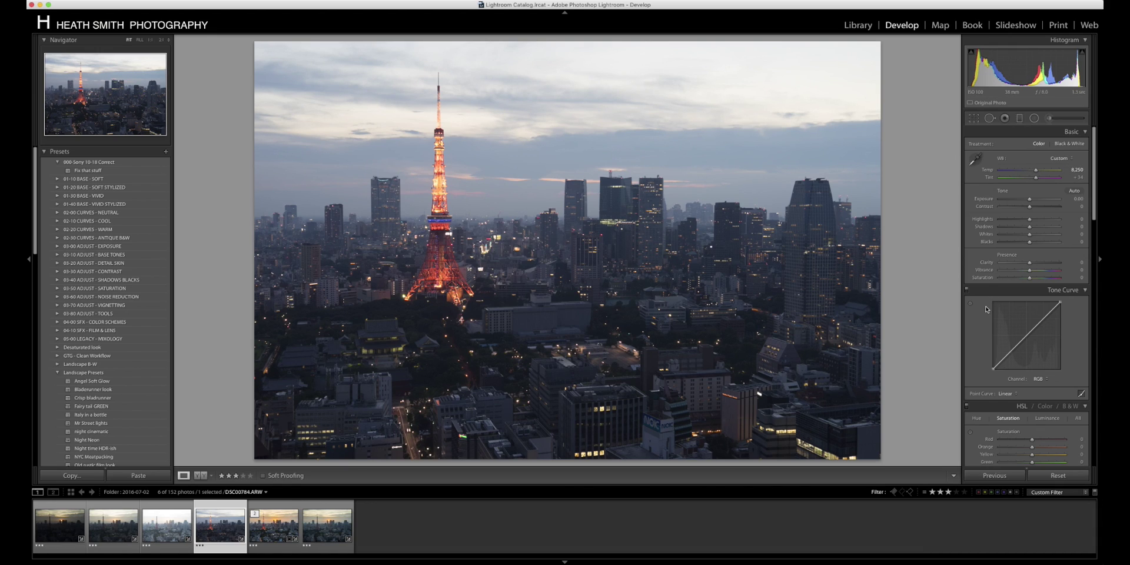
{"action": "key", "text": "backslash"}
{"action": "key", "text": "backslash"}
{"action": "key", "text": "backslash"}
{"action": "key", "text": "backslash"}
{"action": "left_click_drag", "start_coordinate": [1036, 180], "coordinate": [1036, 179]}
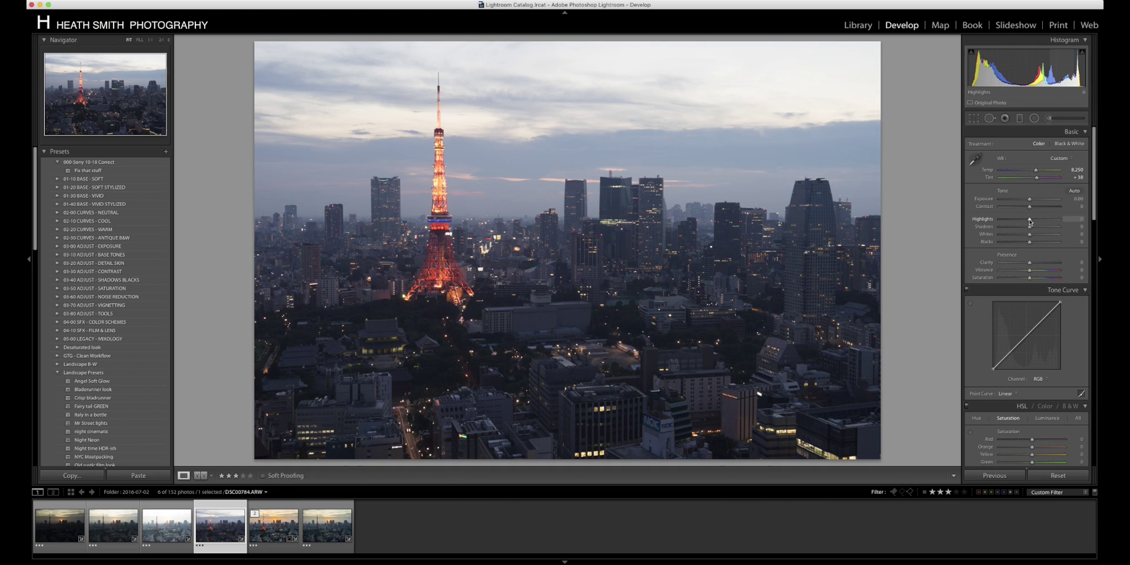
Set the dusk photo's Highlights to -59 and Whites to -35
{"action": "mouse_move", "coordinate": [1029, 220]}
{"action": "left_mouse_down"}
{"action": "mouse_move", "coordinate": [972, 221]}
{"action": "mouse_move", "coordinate": [1013, 222]}
{"action": "left_mouse_up"}
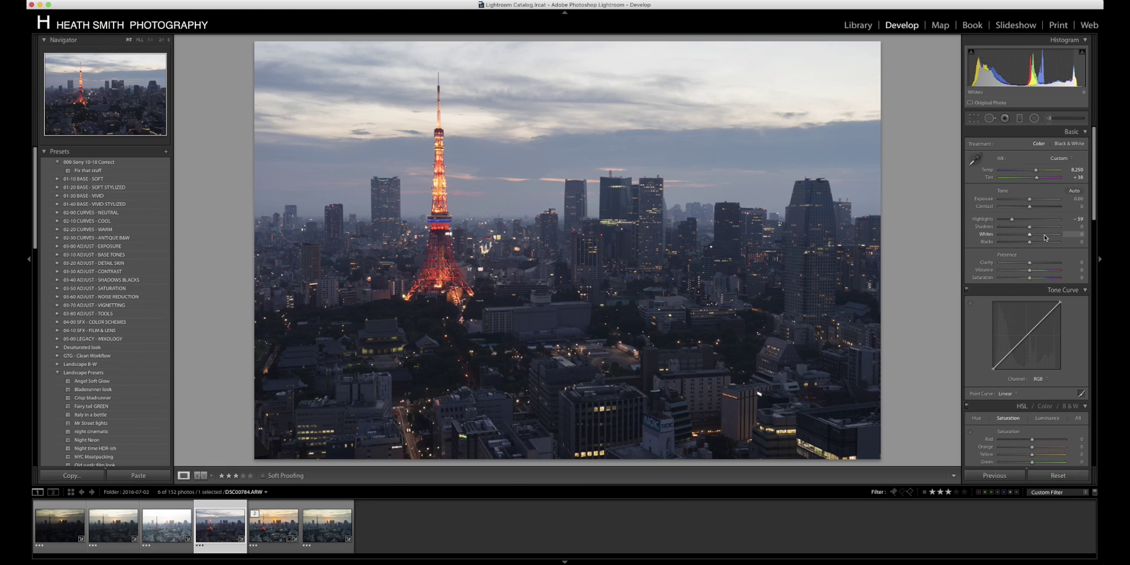
{"action": "left_click_drag", "start_coordinate": [1030, 235], "coordinate": [1021, 240]}
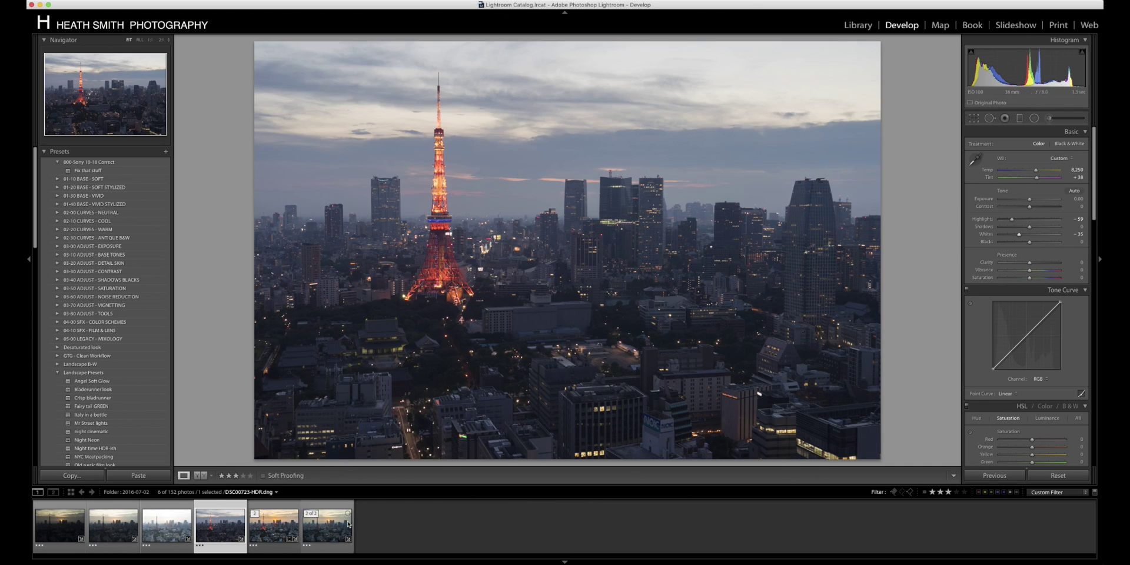
Select the dusk photo and the HDR photo together and compare them by alternating the displayed one
{"action": "left_click", "coordinate": [327, 536], "text": "super"}
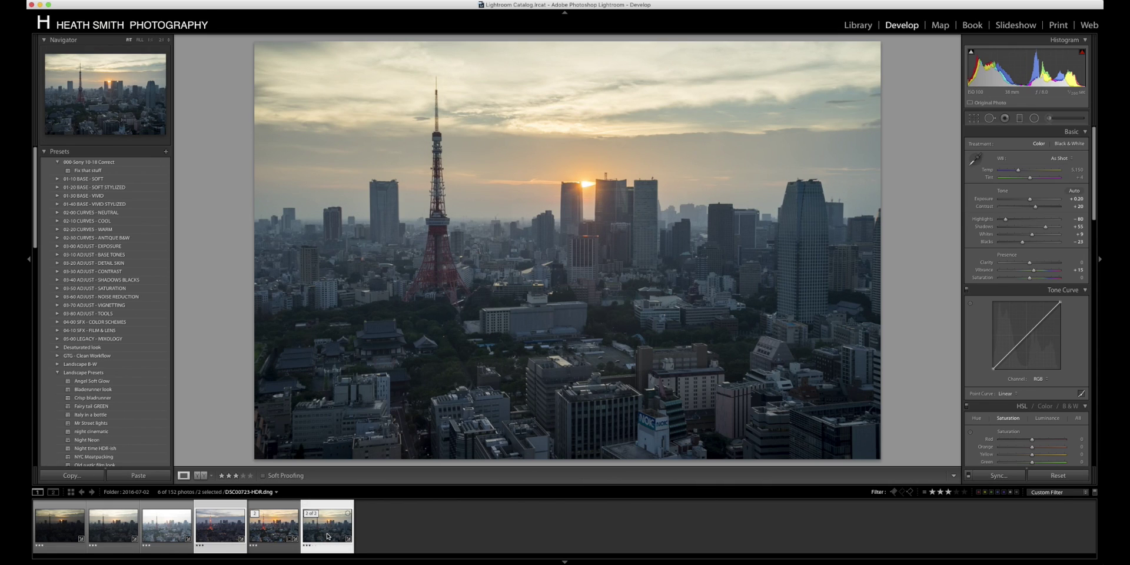
{"action": "left_click", "coordinate": [213, 525]}
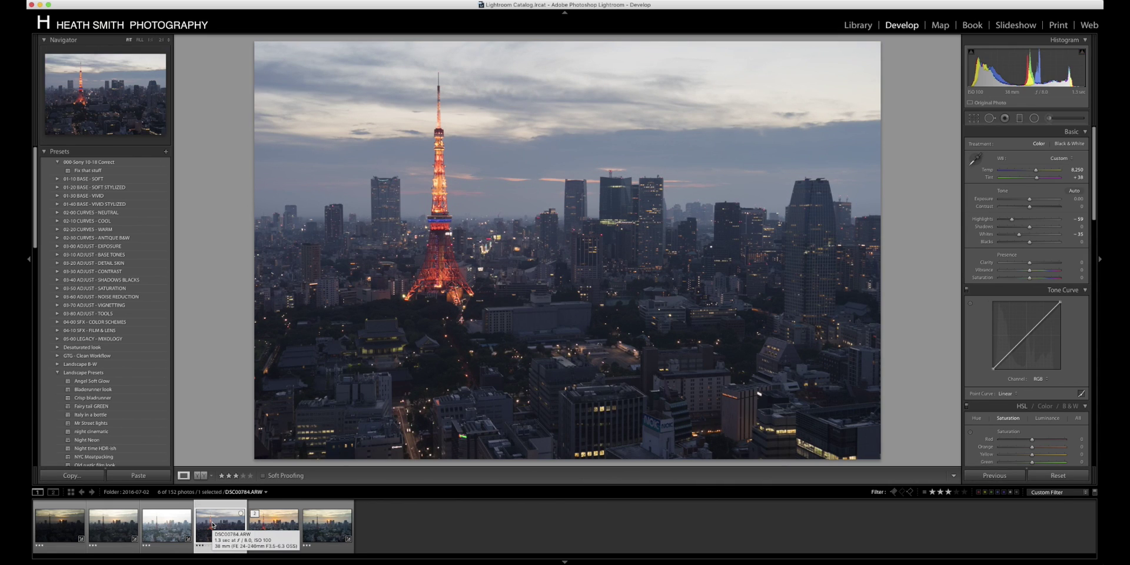
{"action": "left_click", "coordinate": [324, 530], "text": "super"}
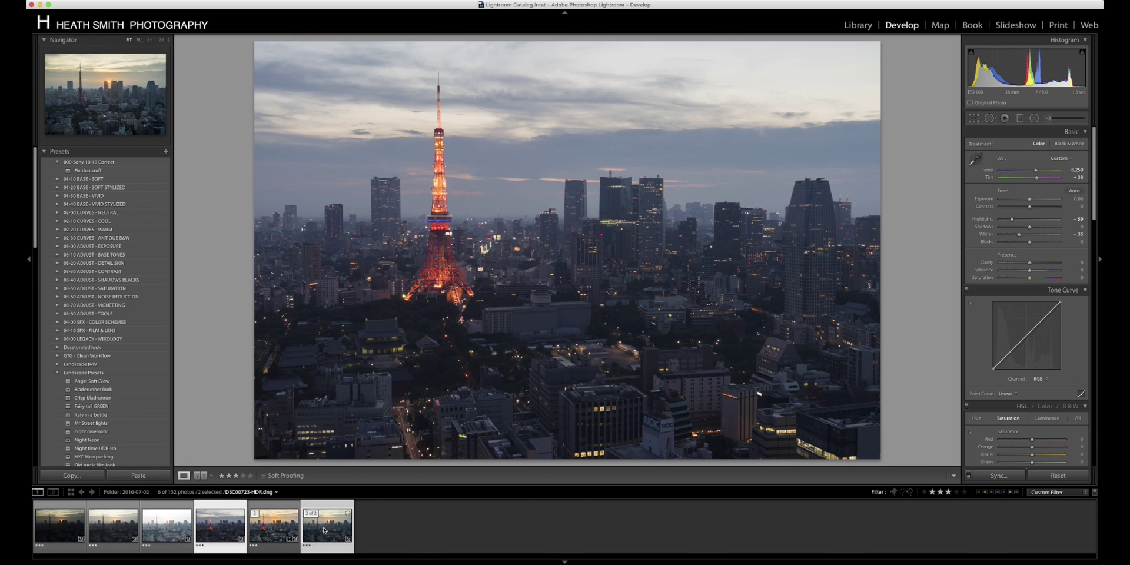
{"action": "left_click", "coordinate": [324, 530]}
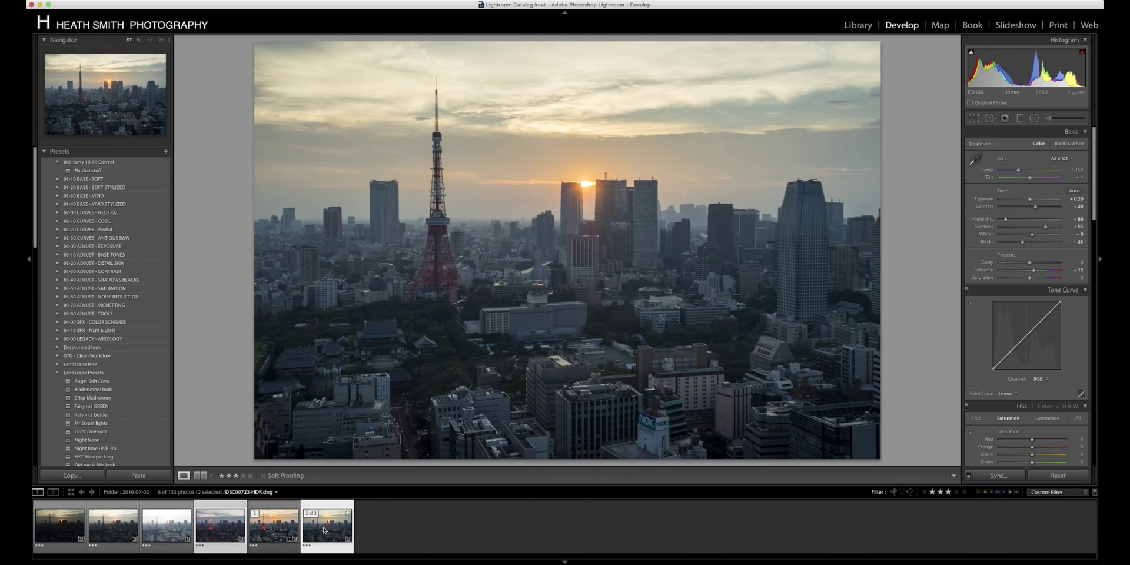
{"action": "left_click", "coordinate": [324, 530]}
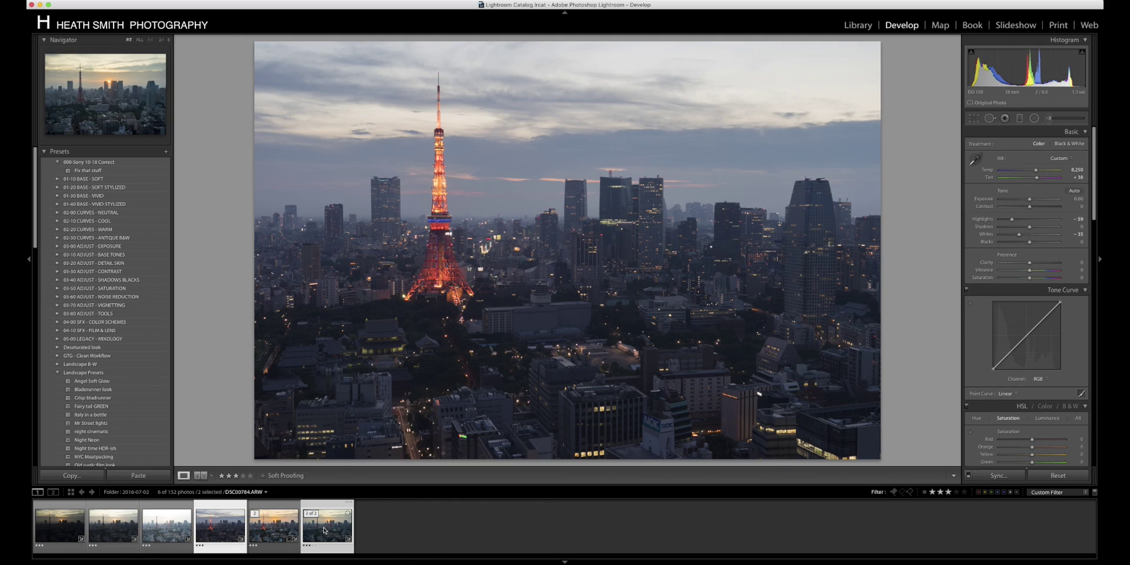
{"action": "left_click", "coordinate": [324, 530]}
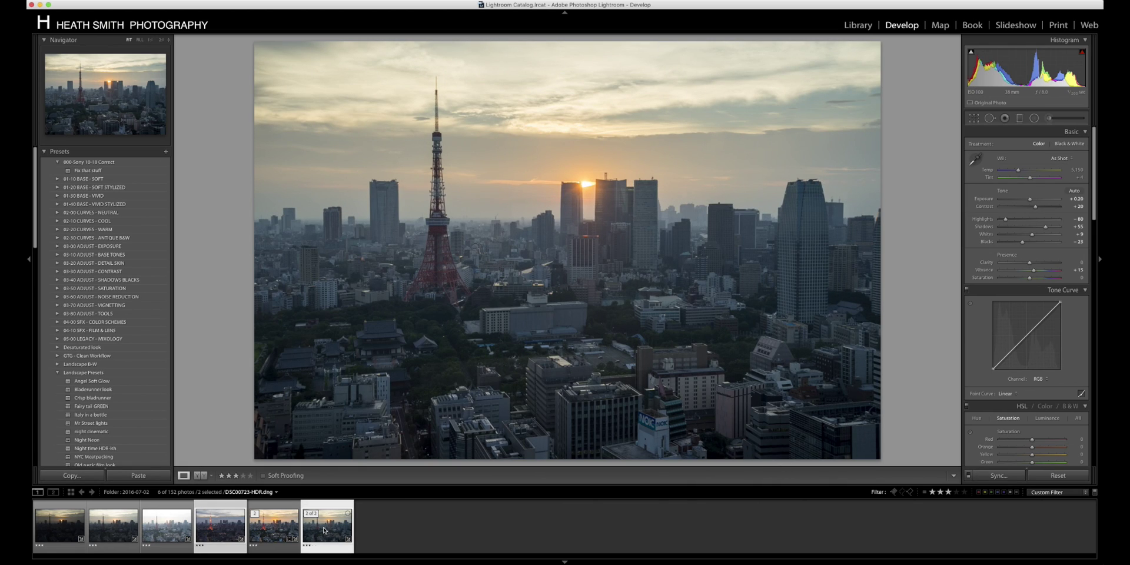
{"action": "left_click", "coordinate": [324, 530]}
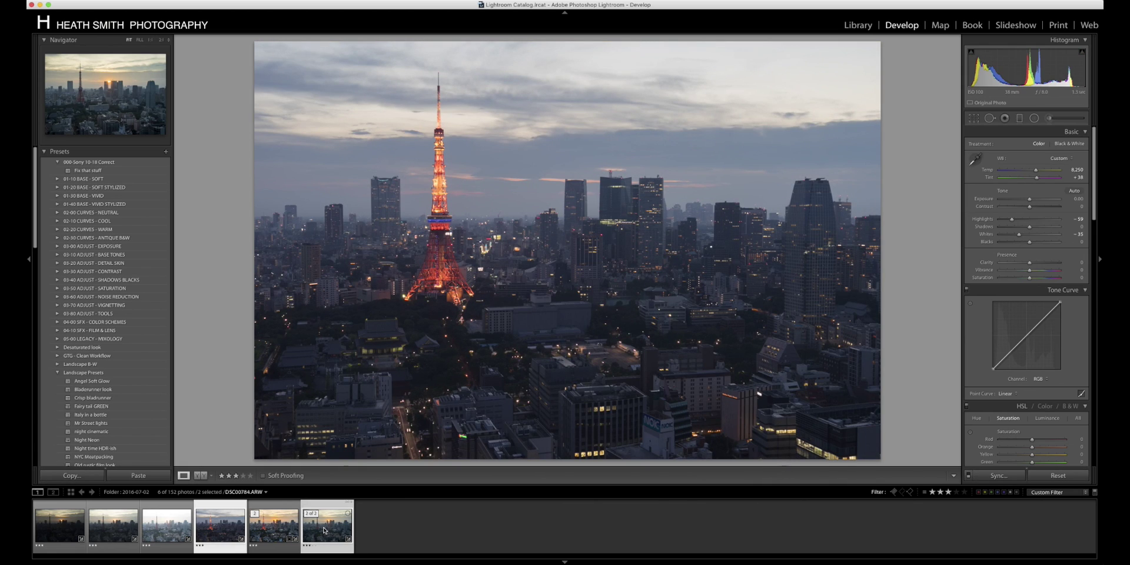
{"action": "left_click", "coordinate": [324, 530]}
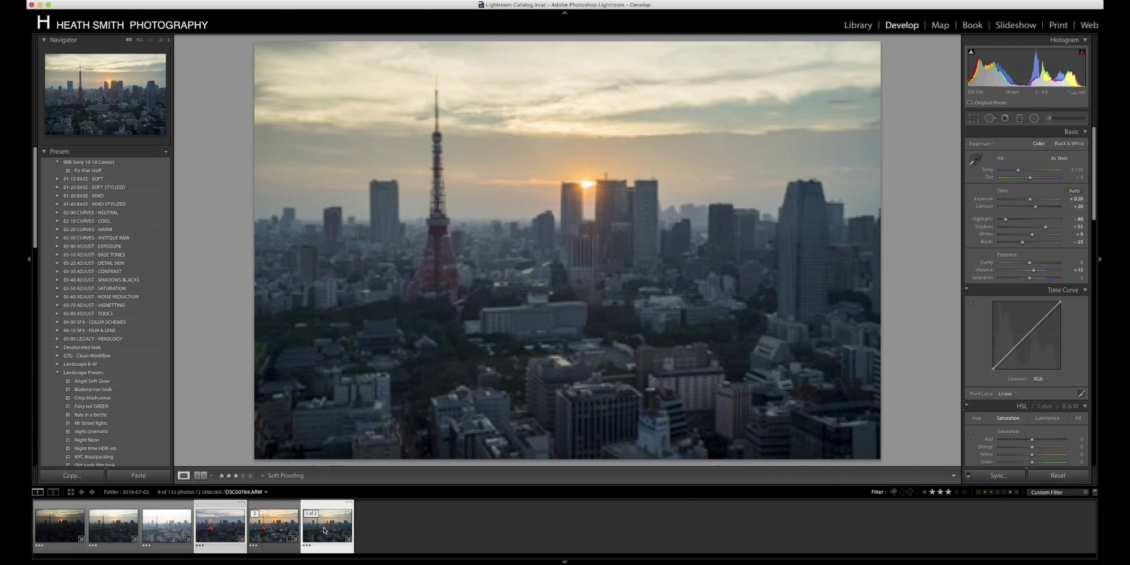
{"action": "left_click", "coordinate": [324, 530]}
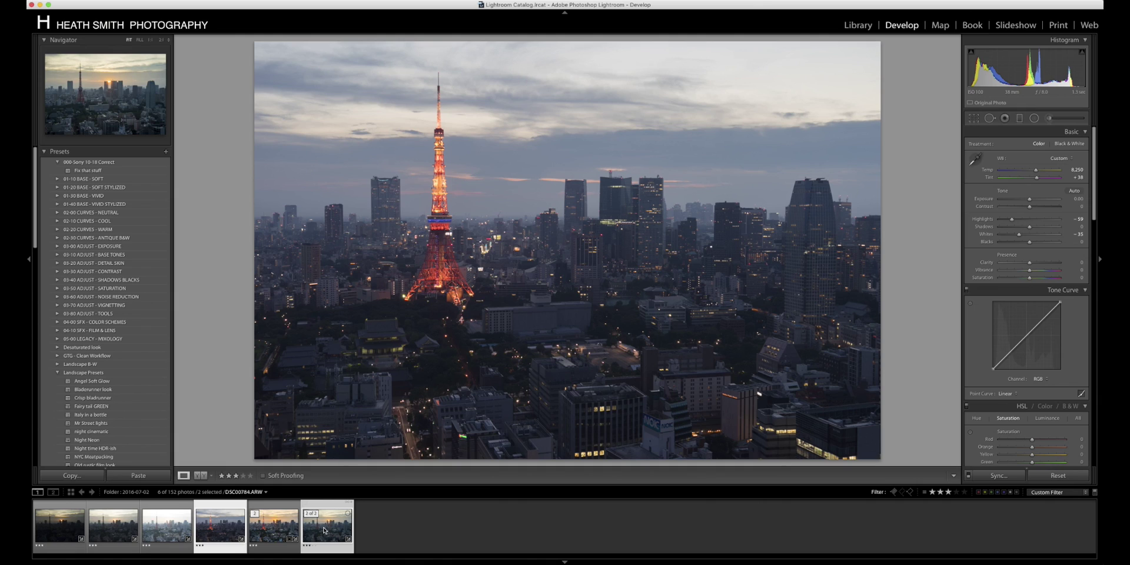
Open the selected dusk and HDR photos as layers in one Photoshop document
{"action": "right_click", "coordinate": [324, 531]}
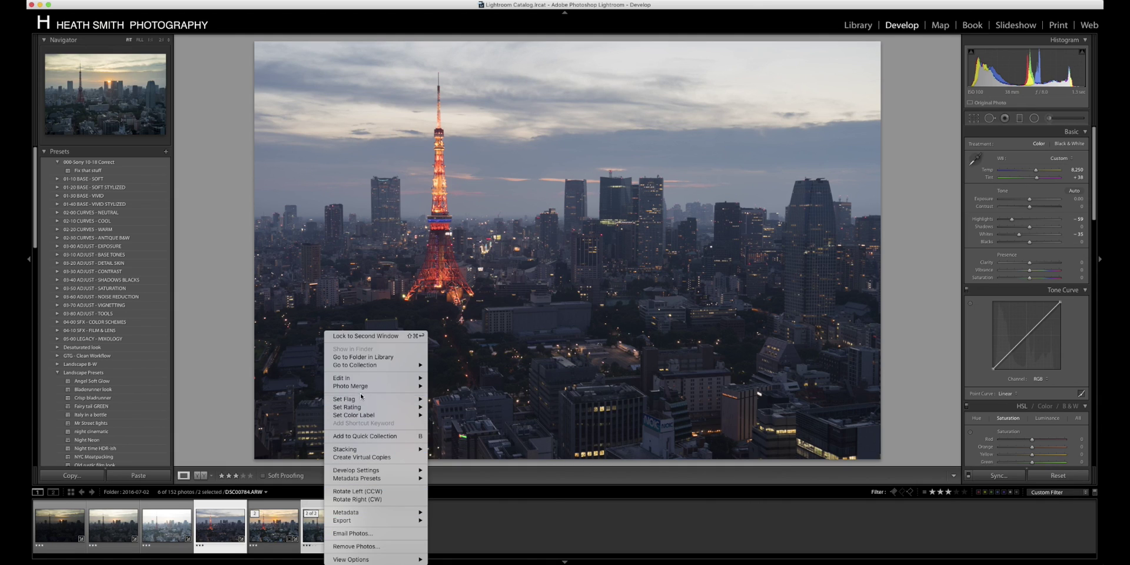
{"action": "mouse_move", "coordinate": [376, 378]}
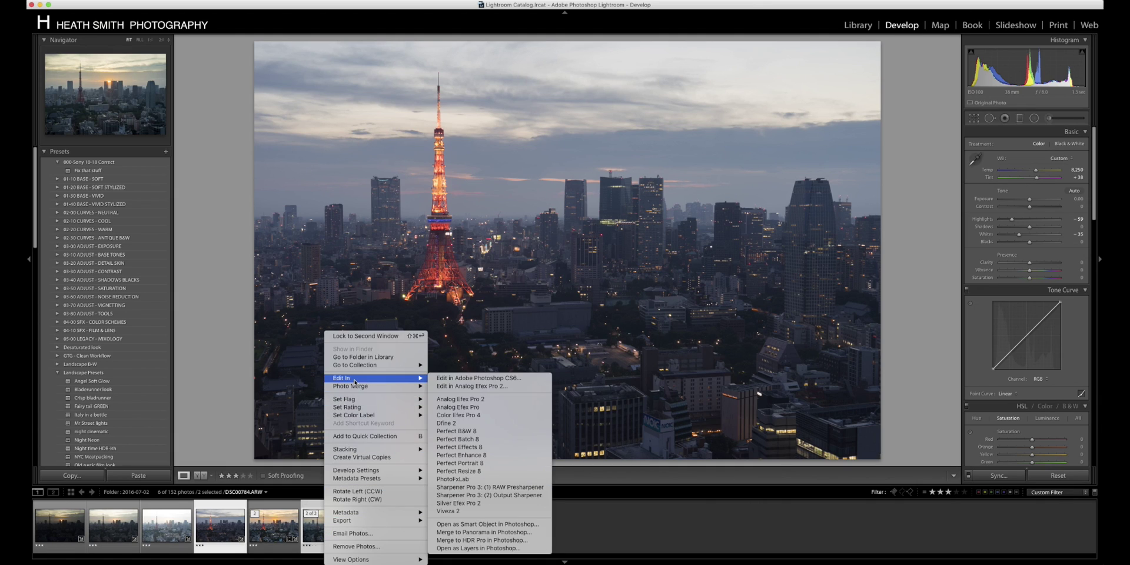
{"action": "left_click", "coordinate": [499, 548]}
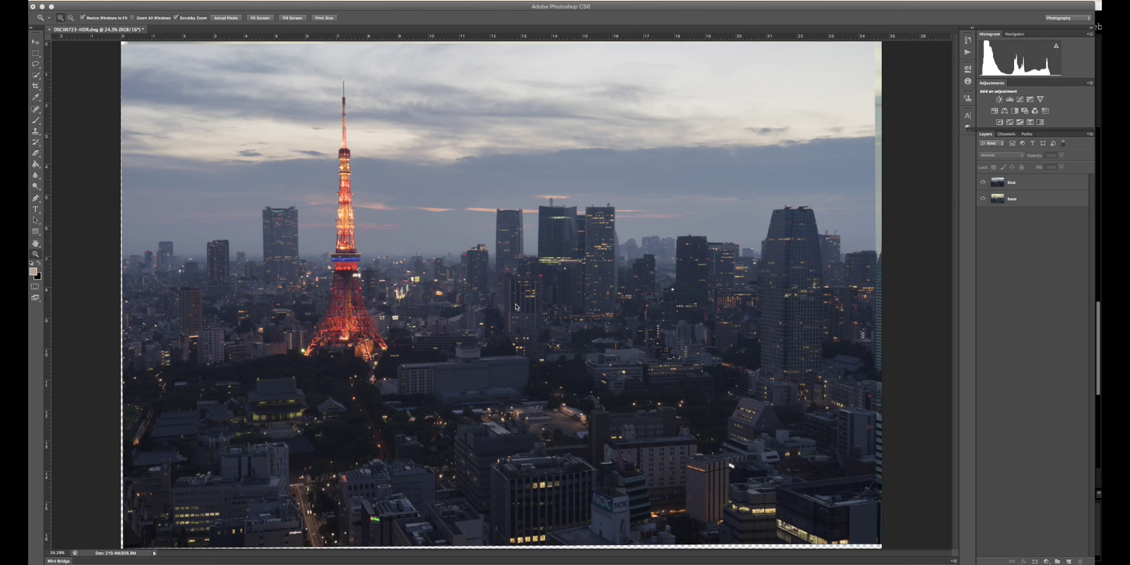
{"action": "left_click", "coordinate": [1040, 203]}
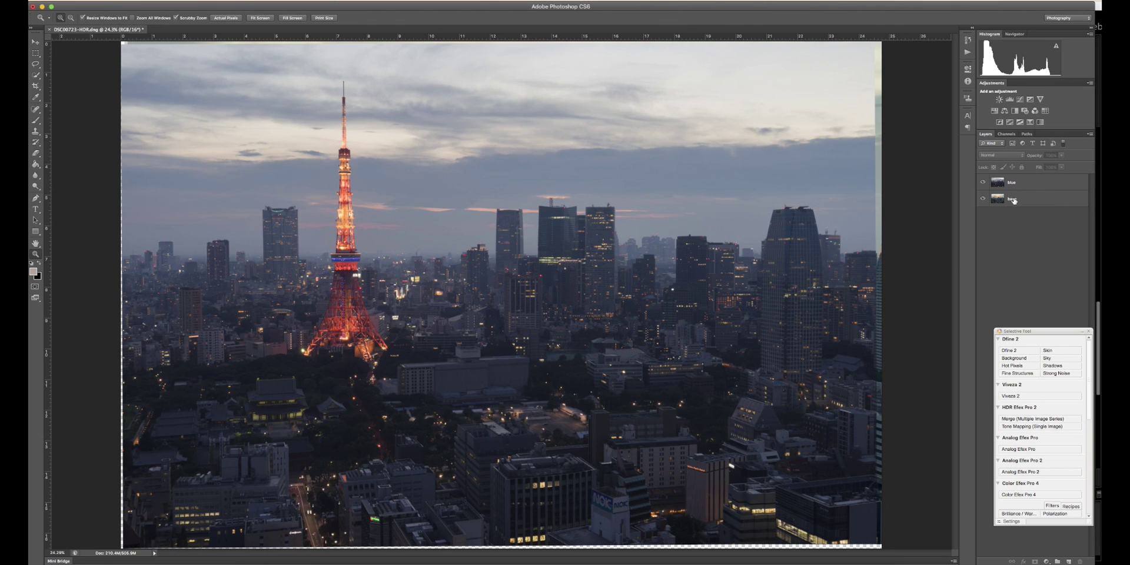
{"action": "left_click", "coordinate": [1022, 187], "text": "shift"}
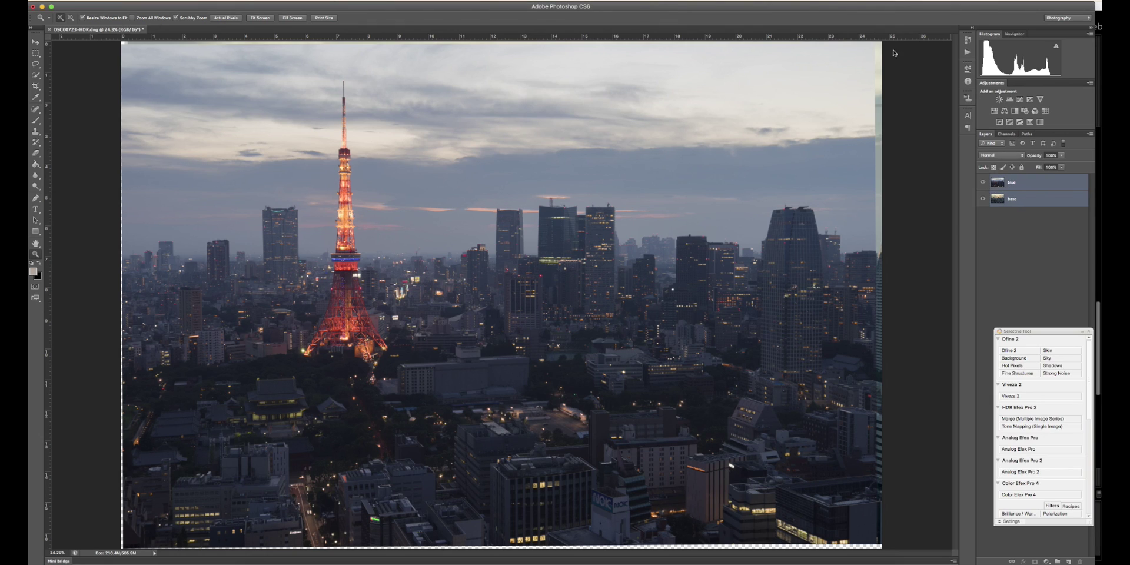
{"action": "left_click", "coordinate": [36, 43]}
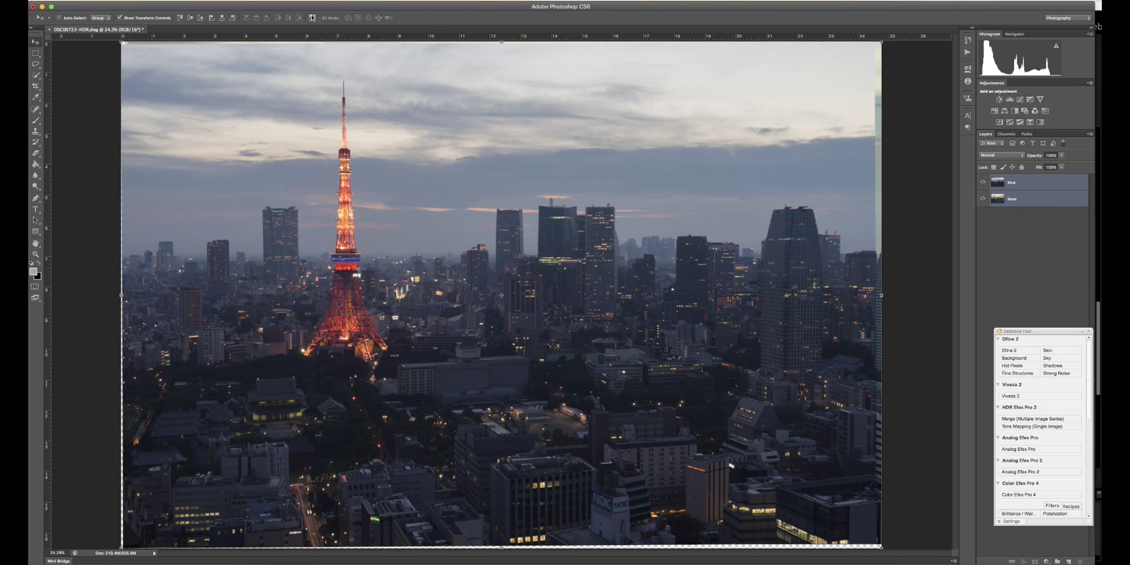
{"action": "left_click", "coordinate": [1023, 240]}
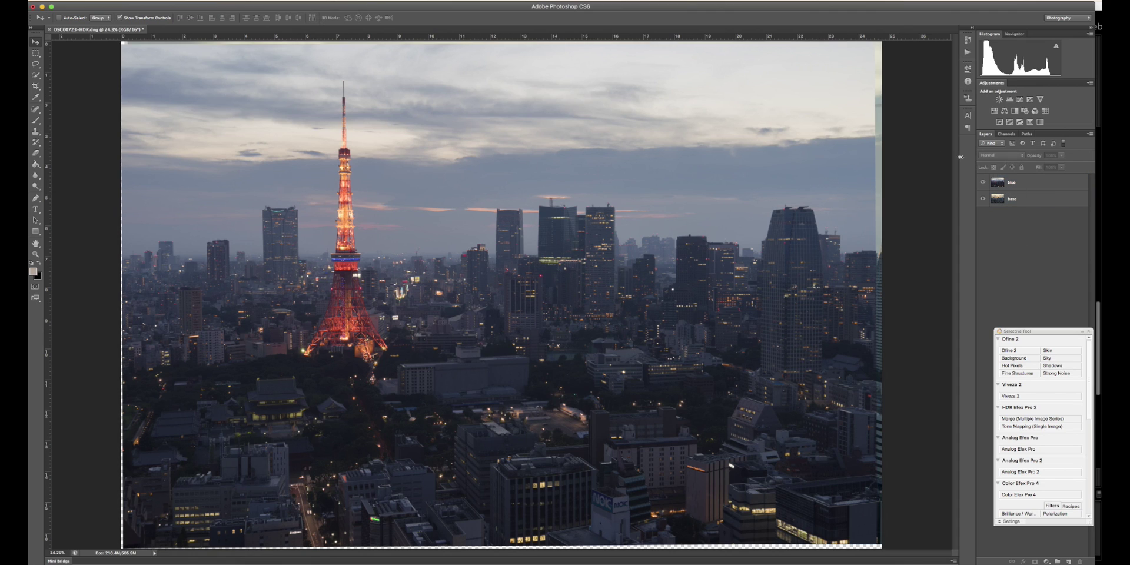
Compare the blue layer with the base layer by repeatedly hiding and showing blue, leaving it visible
{"action": "left_click", "coordinate": [983, 182]}
{"action": "left_click", "coordinate": [983, 182]}
{"action": "left_click", "coordinate": [983, 182]}
{"action": "left_click", "coordinate": [983, 183]}
{"action": "left_click", "coordinate": [984, 182]}
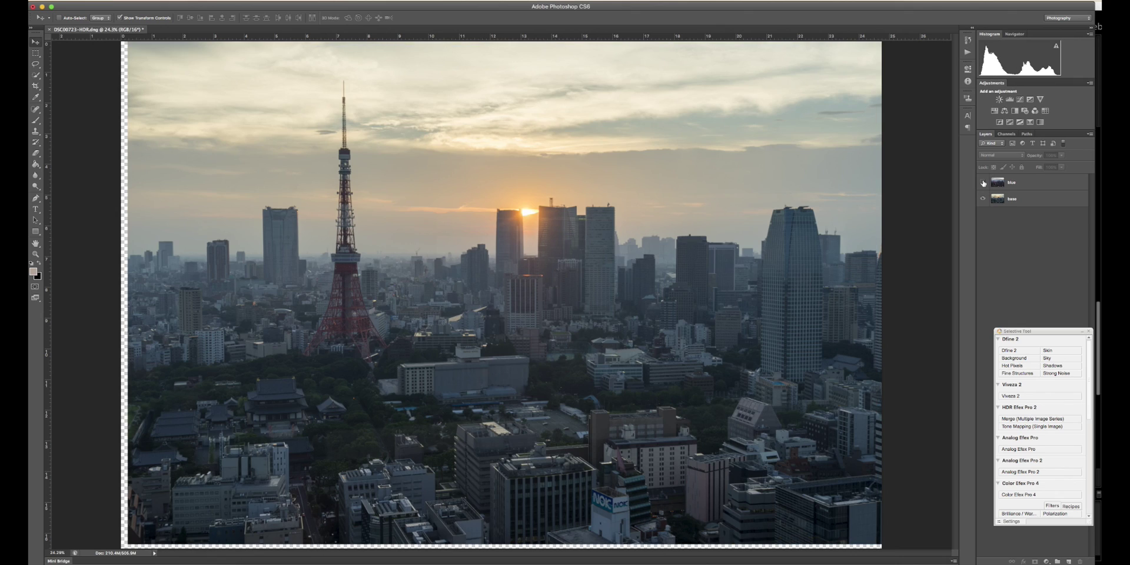
{"action": "left_click", "coordinate": [983, 182]}
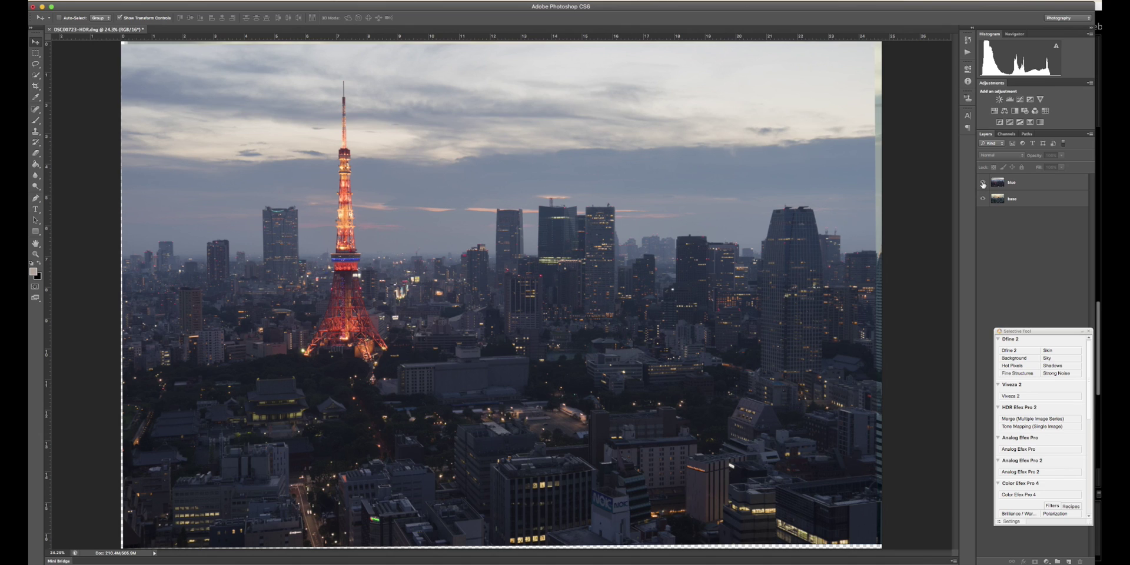
Toggle the blue layer off and on over the base layer to compare dusk with sunset, ending with blue shown
{"action": "left_click", "coordinate": [983, 183]}
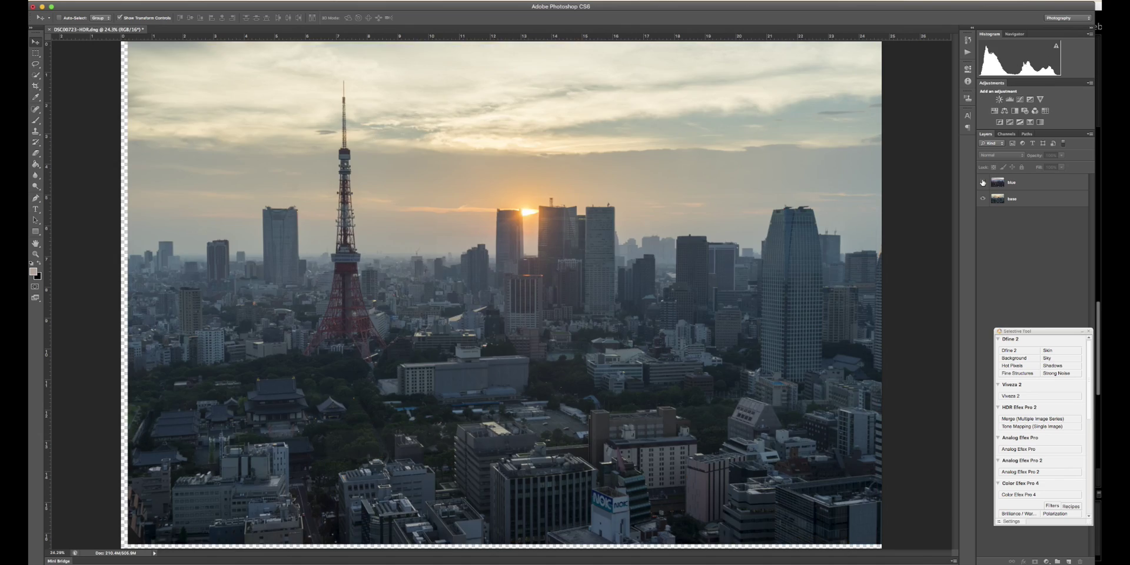
{"action": "left_click", "coordinate": [983, 184]}
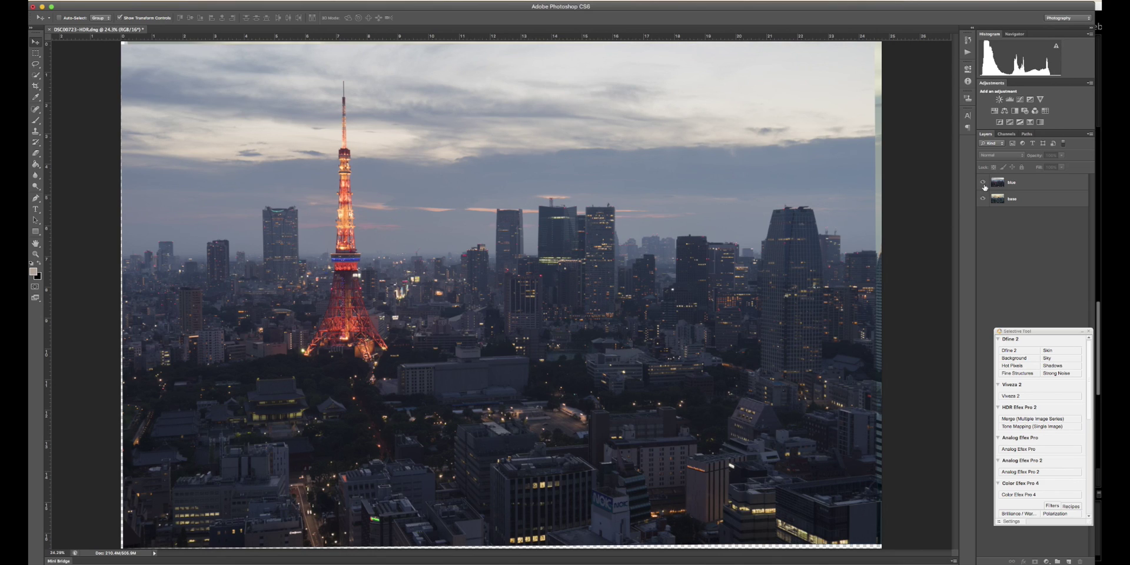
{"action": "left_click", "coordinate": [982, 183]}
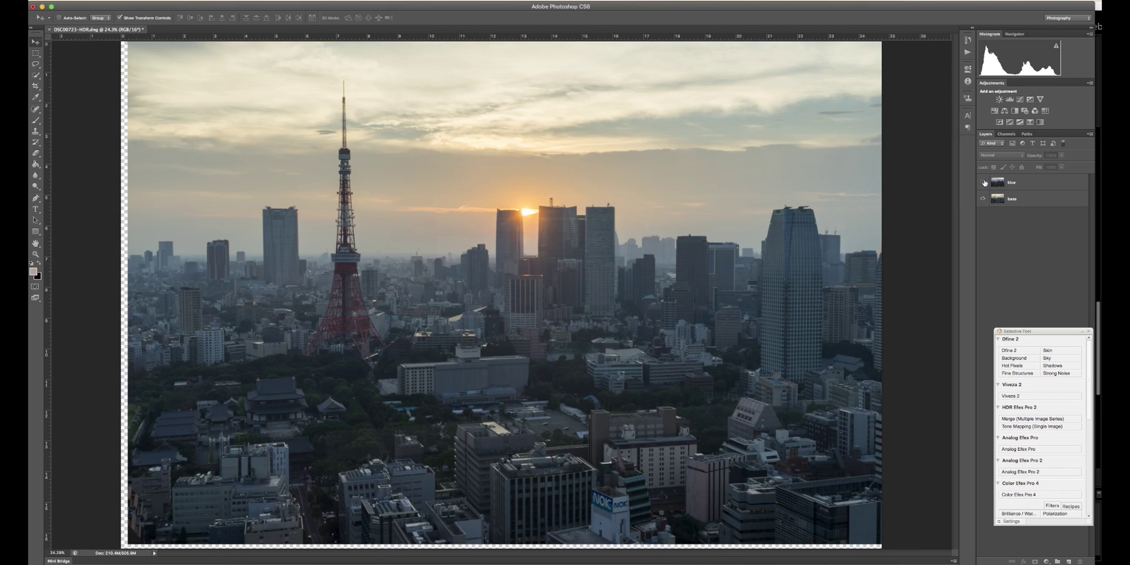
{"action": "left_click", "coordinate": [983, 183]}
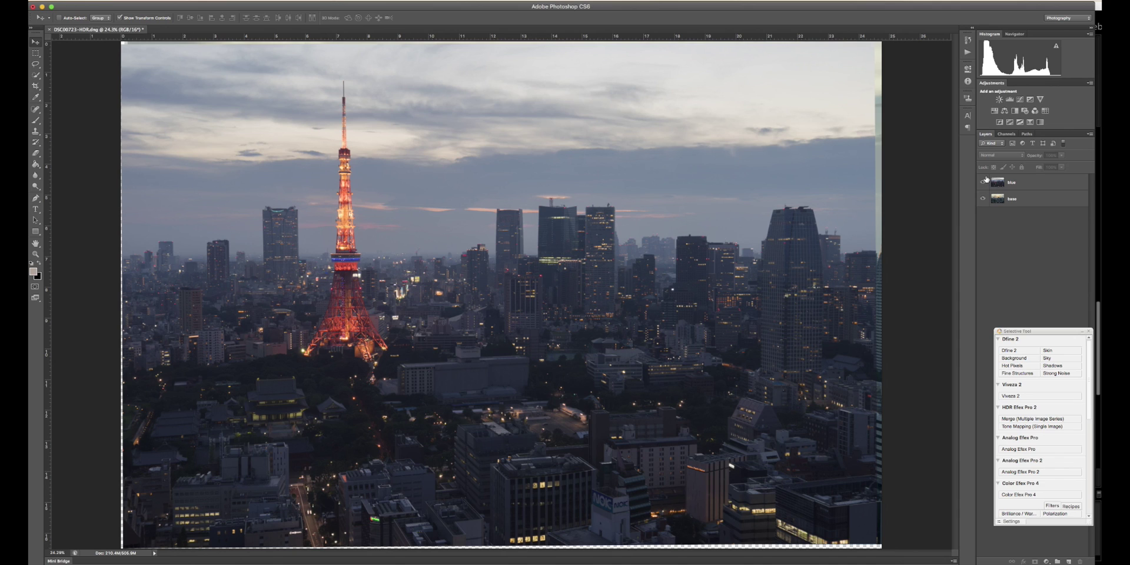
{"action": "left_click", "coordinate": [982, 182]}
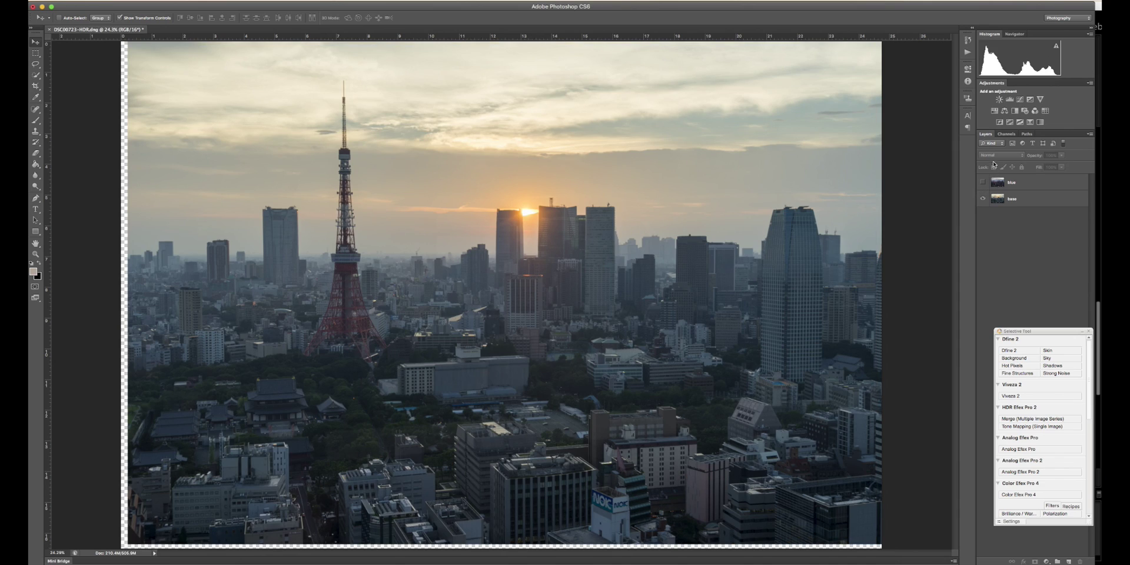
{"action": "left_click", "coordinate": [983, 182]}
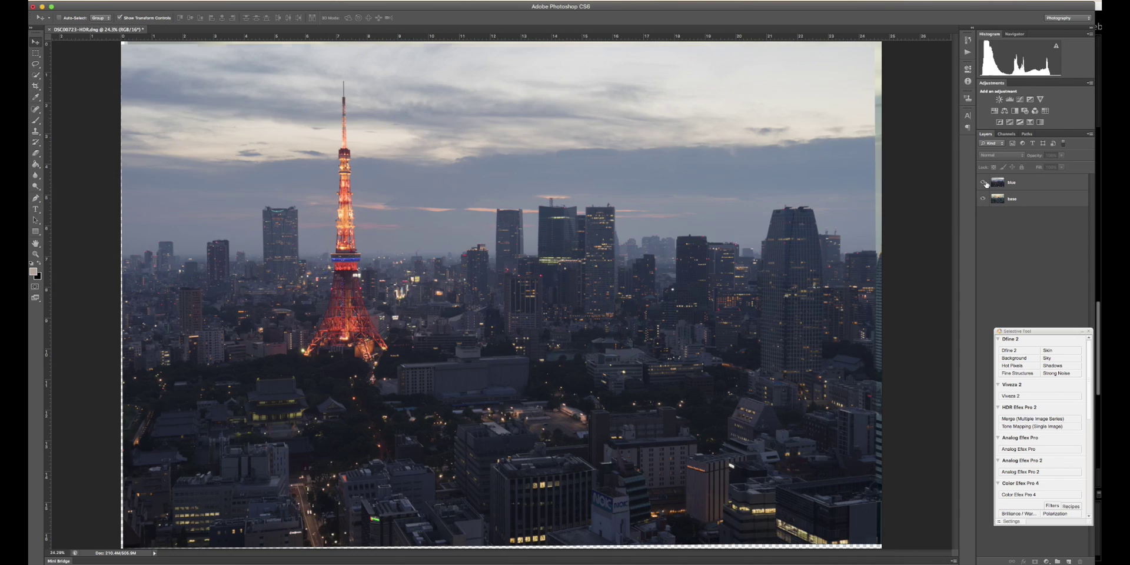
Set the blue layer's blend mode to Lighten
{"action": "left_click", "coordinate": [1024, 188]}
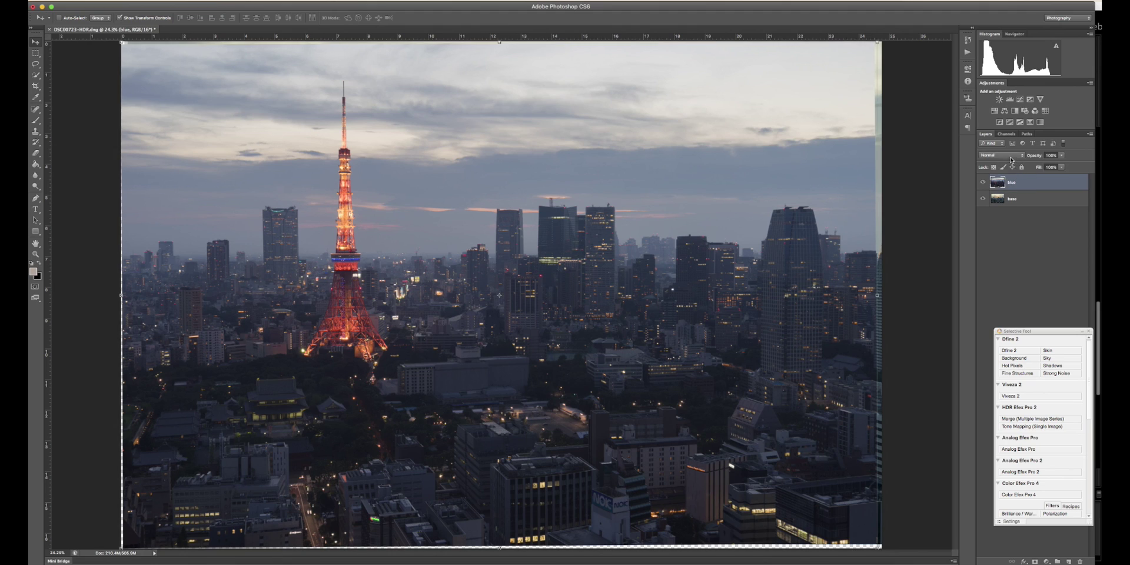
{"action": "left_click", "coordinate": [1009, 156]}
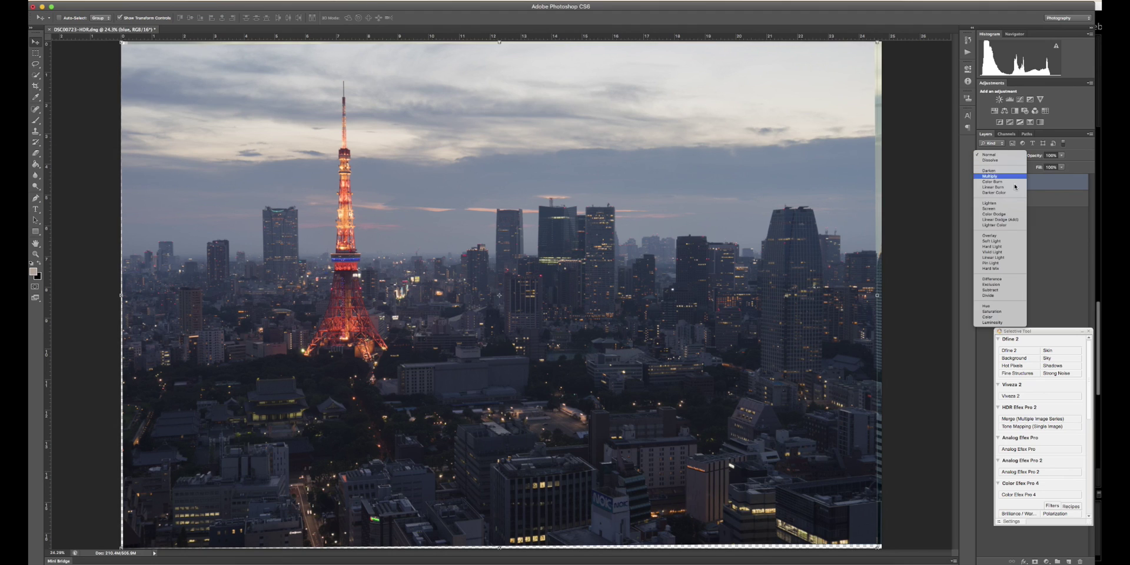
{"action": "left_click", "coordinate": [998, 206]}
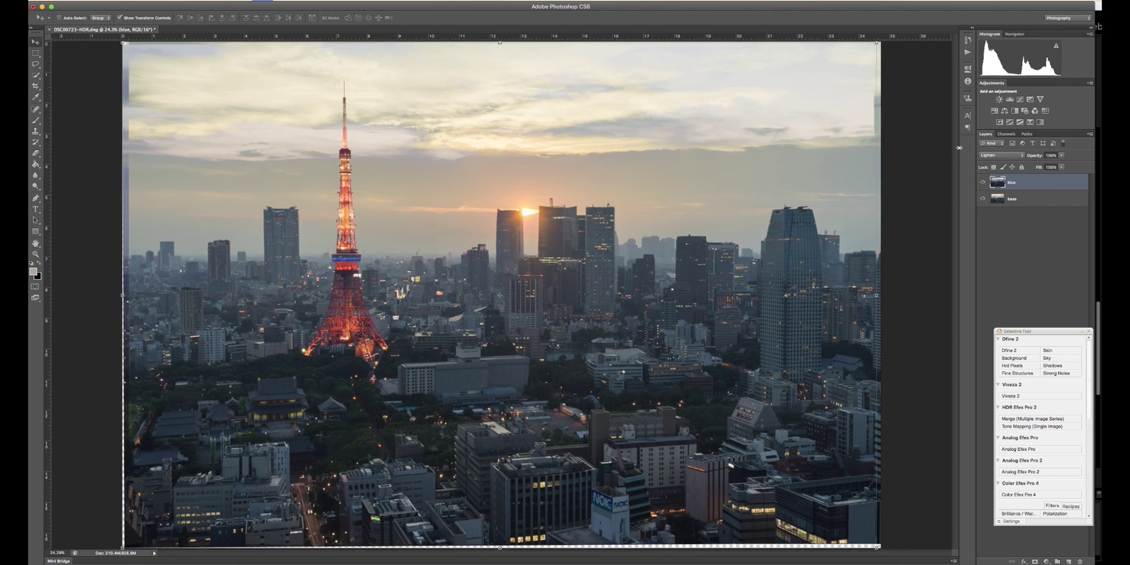
Select the sky tones with Color Range using Sampled Colors
{"action": "key", "text": "super+minus"}
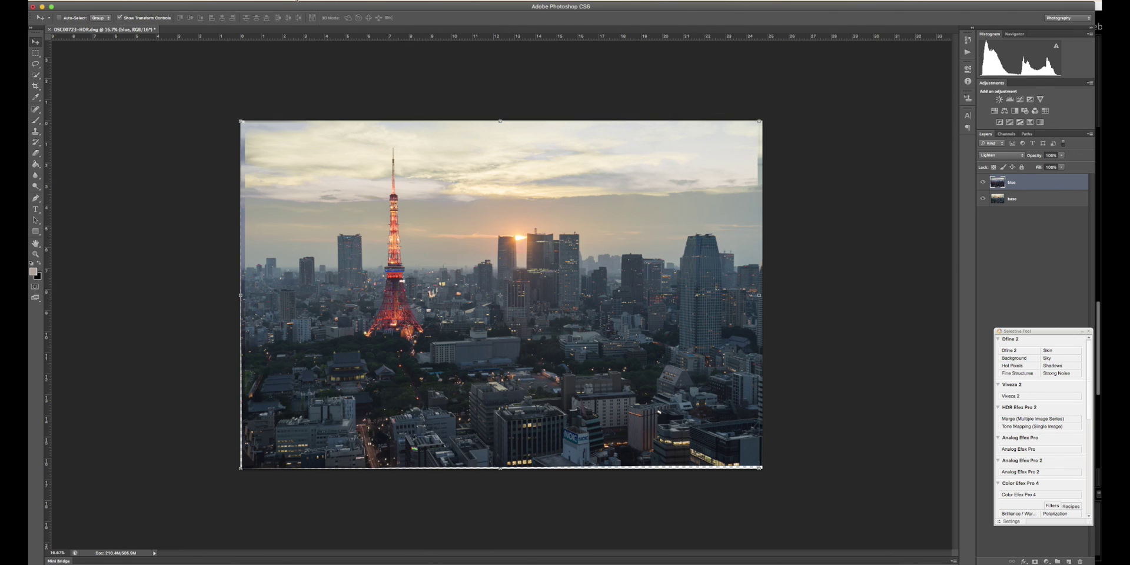
{"action": "left_click", "coordinate": [203, 1]}
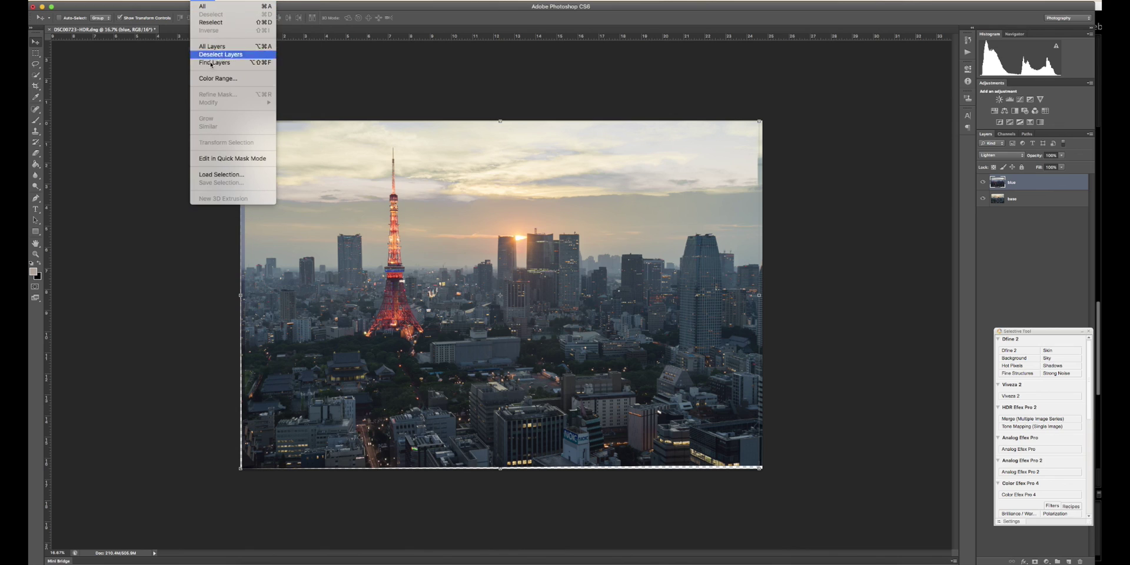
{"action": "left_click", "coordinate": [217, 79]}
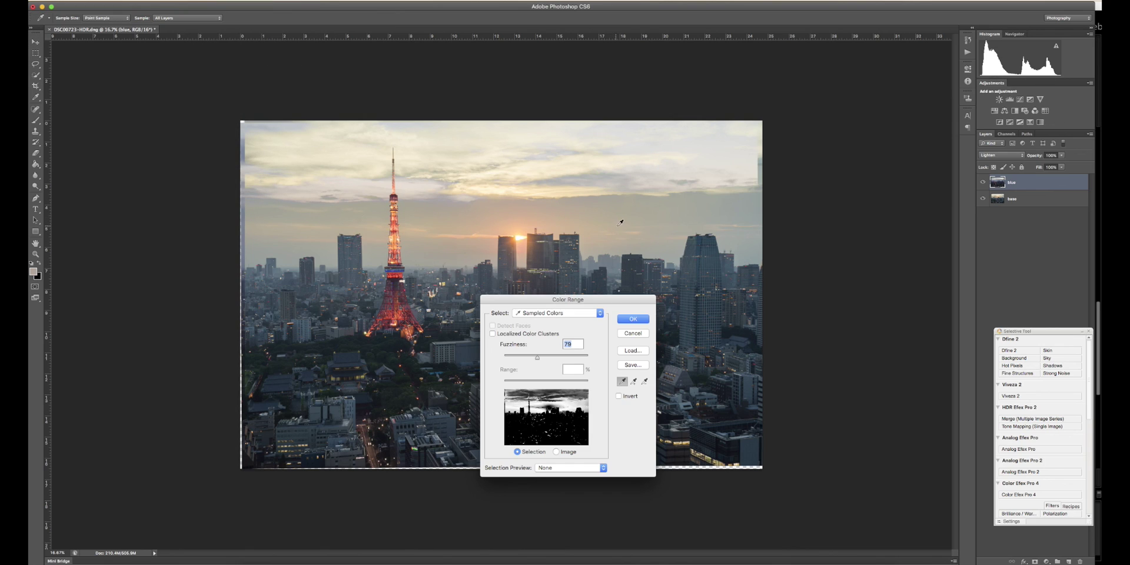
{"action": "left_click", "coordinate": [632, 318]}
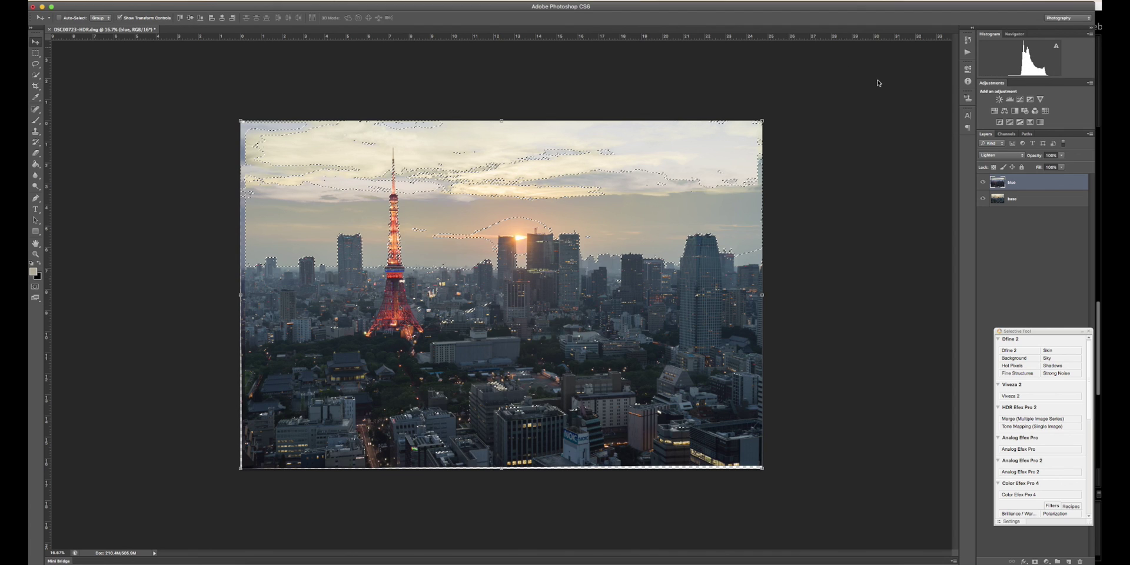
Add a layer mask to the blue layer from the sky selection and invert the mask
{"action": "left_click", "coordinate": [1034, 561]}
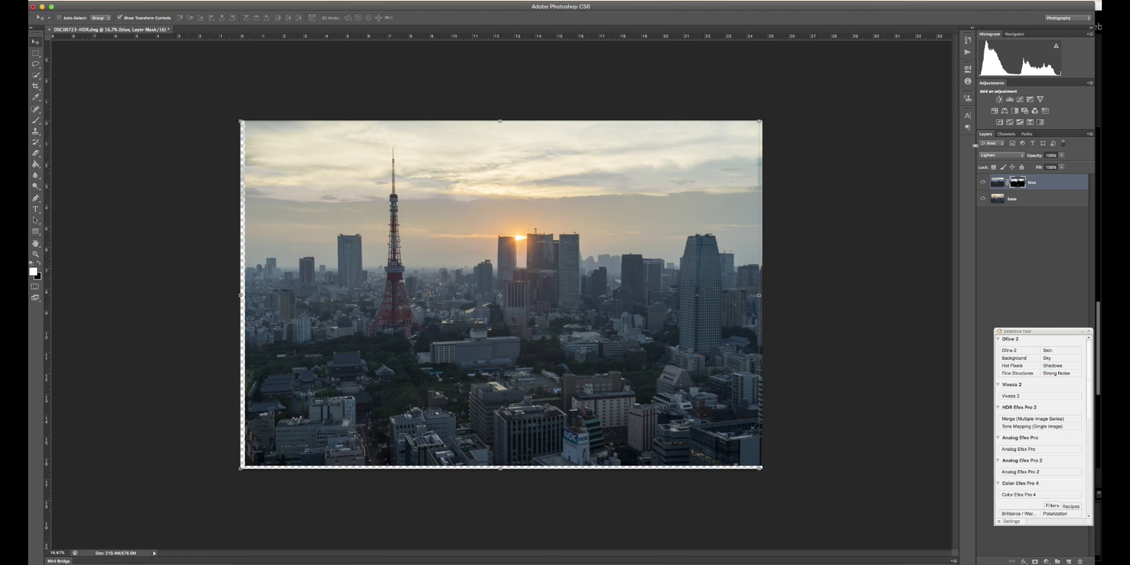
{"action": "double_click", "coordinate": [1016, 183]}
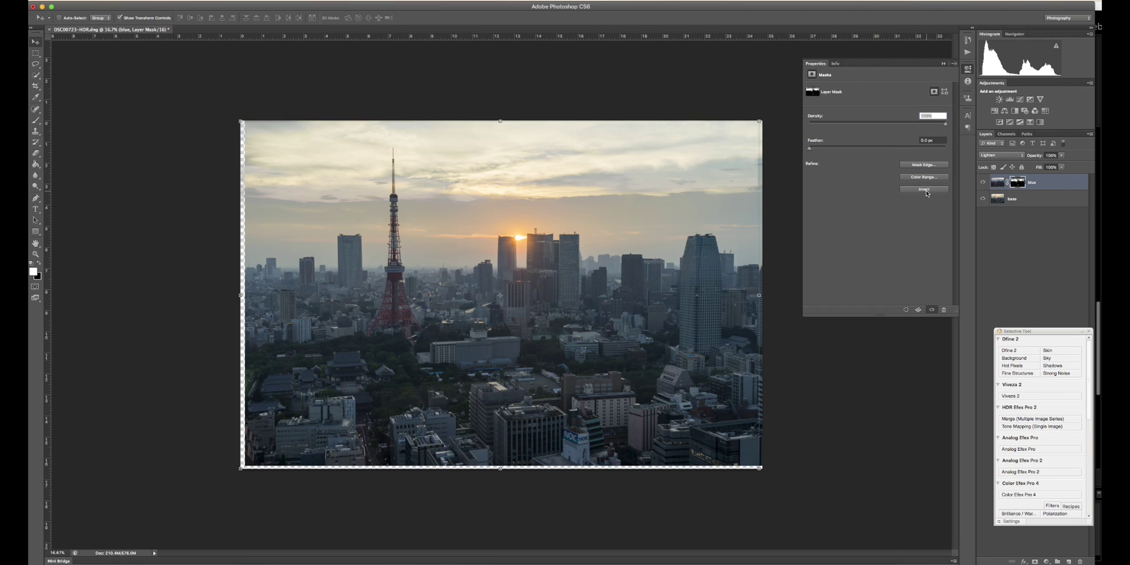
{"action": "left_click", "coordinate": [924, 189]}
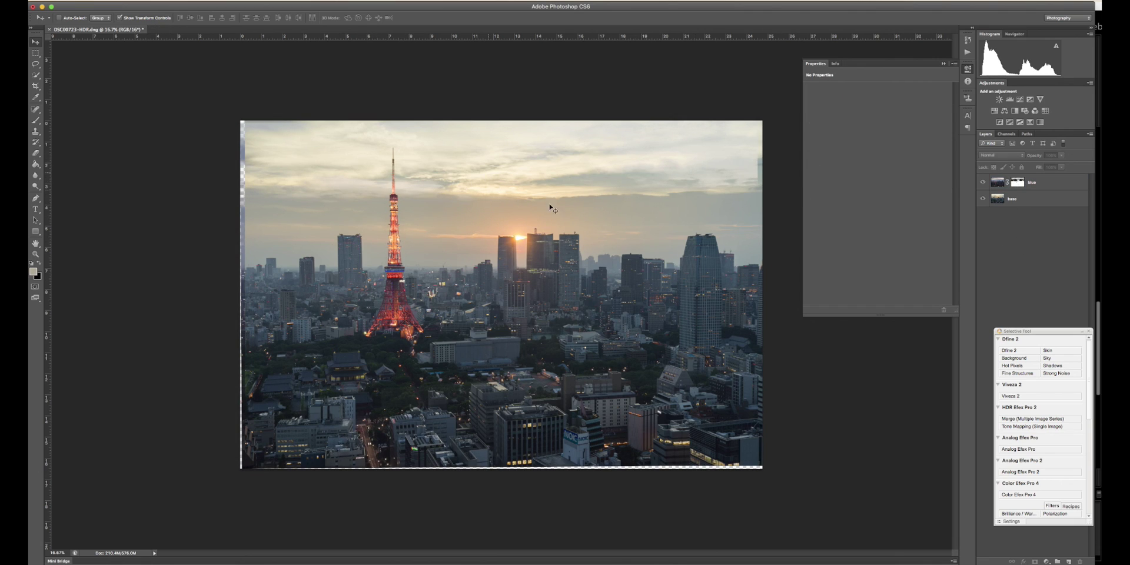
Display the blue layer's mask channel on its own in black and white for editing
{"action": "left_click", "coordinate": [1024, 183]}
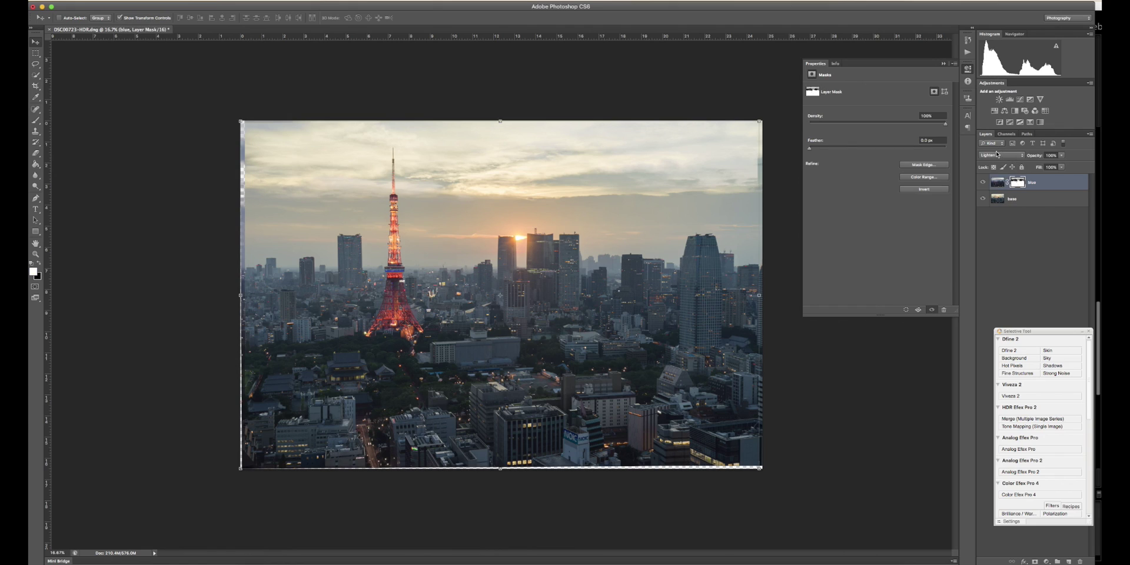
{"action": "left_click", "coordinate": [1006, 134]}
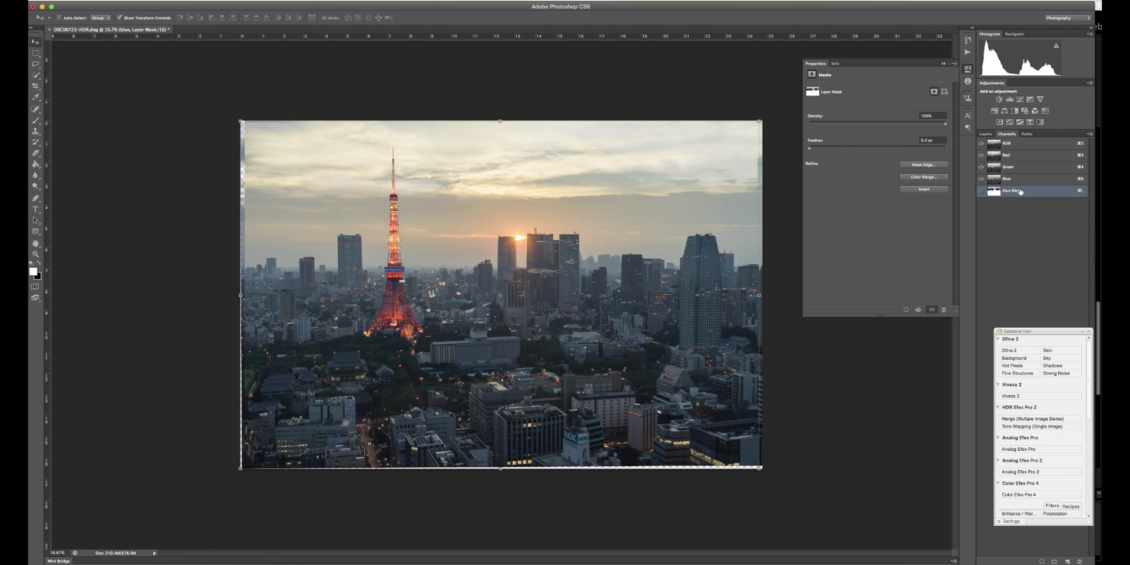
{"action": "left_click", "coordinate": [982, 191]}
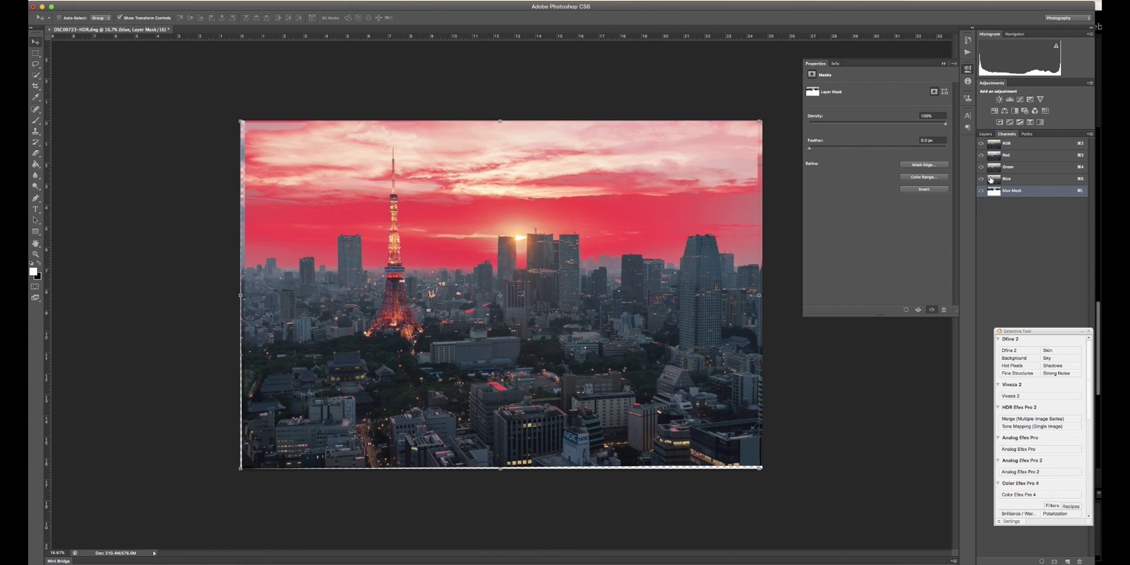
{"action": "left_click", "coordinate": [992, 191]}
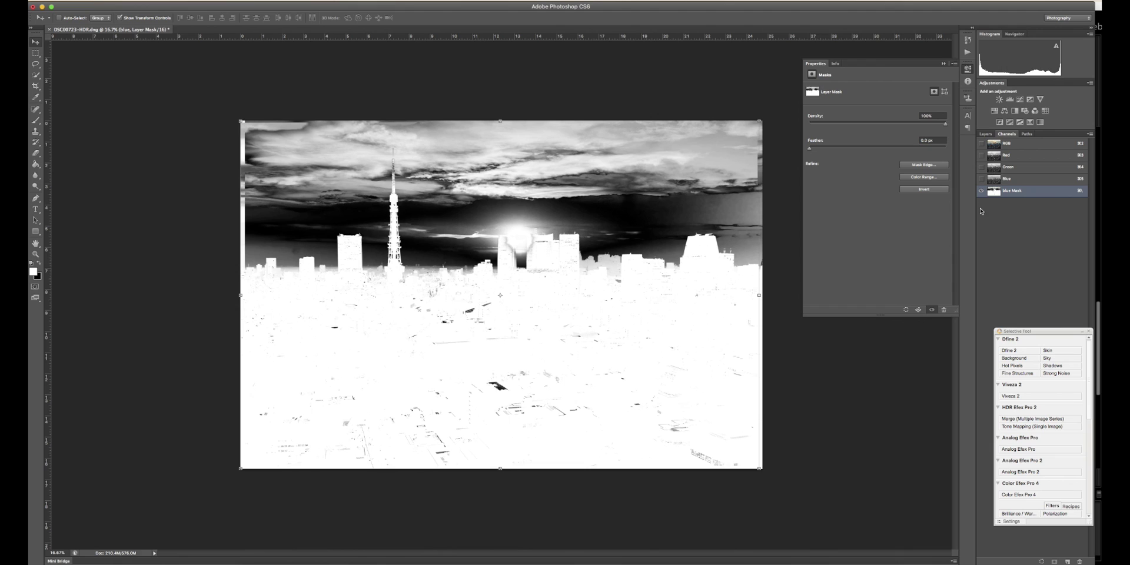
Apply Curves to the blue mask with the black point at input 142 and the white point pulled close to it
{"action": "key", "text": "super+m"}
{"action": "left_click_drag", "start_coordinate": [192, 281], "coordinate": [146, 279]}
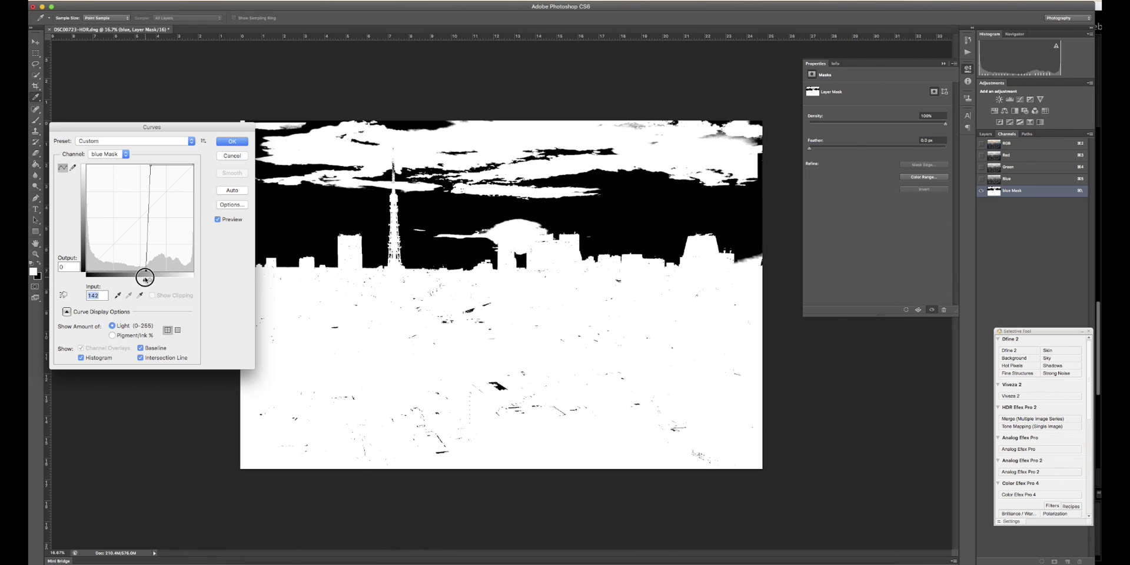
{"action": "left_click", "coordinate": [233, 144]}
{"action": "key", "text": "v"}
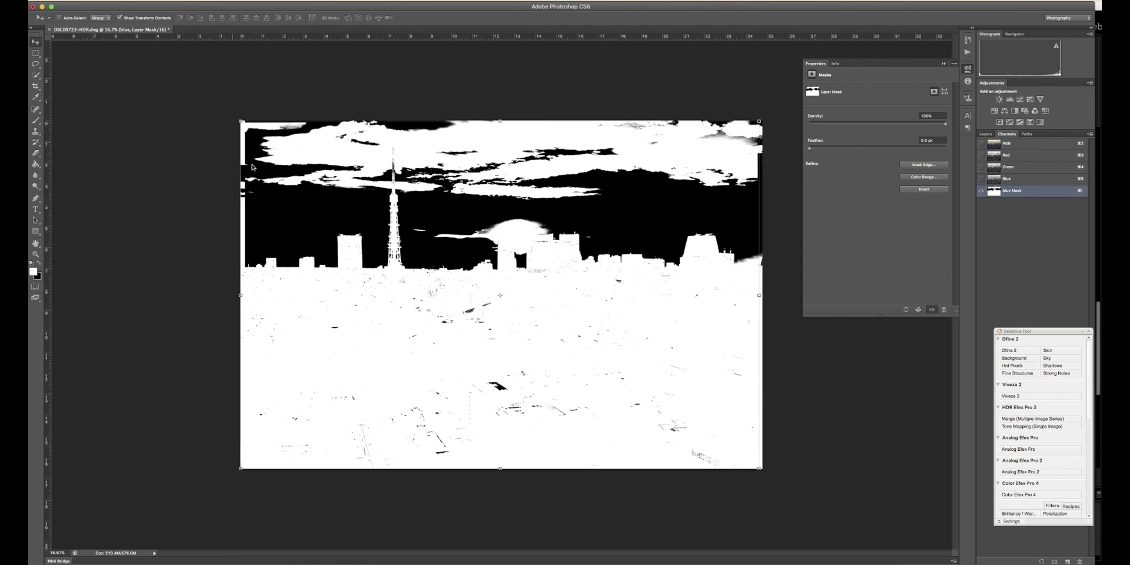
Apply Curves to the blue mask again with the black point moved to input 197
{"action": "key", "text": "super+m"}
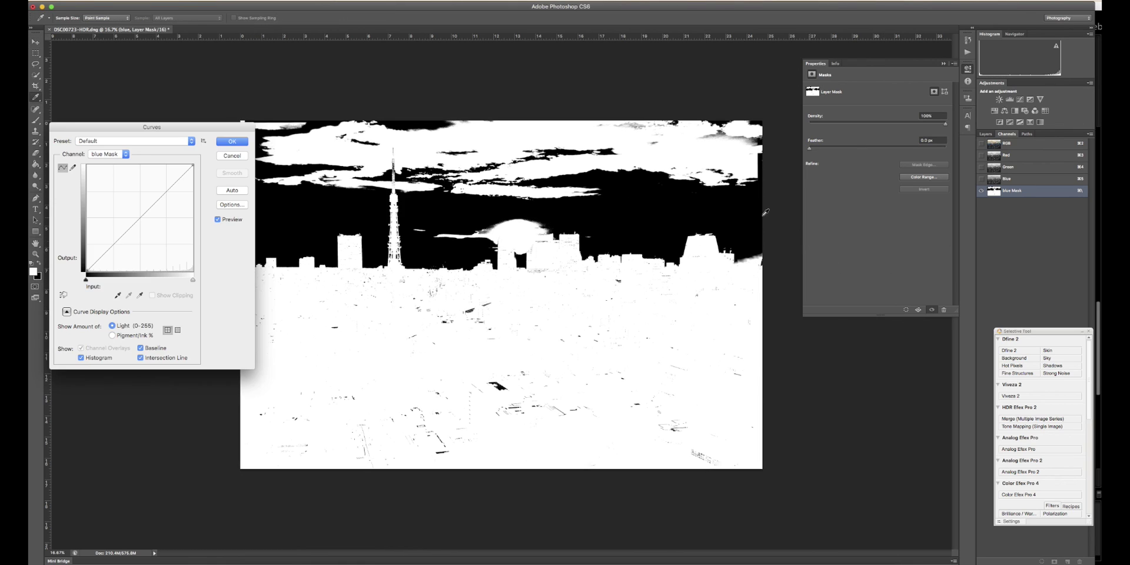
{"action": "left_click_drag", "start_coordinate": [86, 279], "coordinate": [168, 280]}
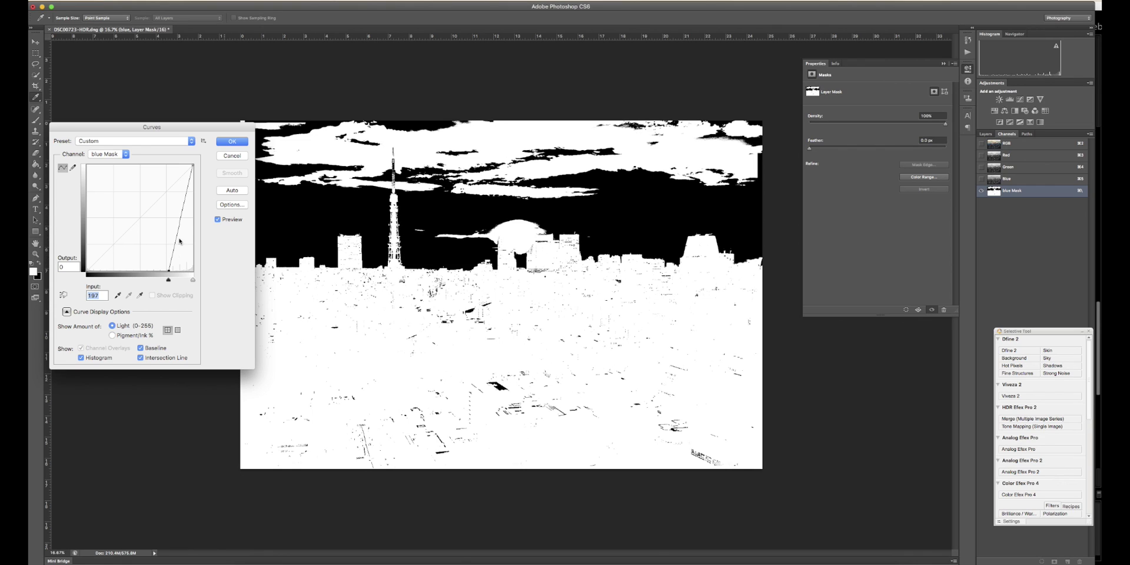
{"action": "left_click", "coordinate": [232, 142]}
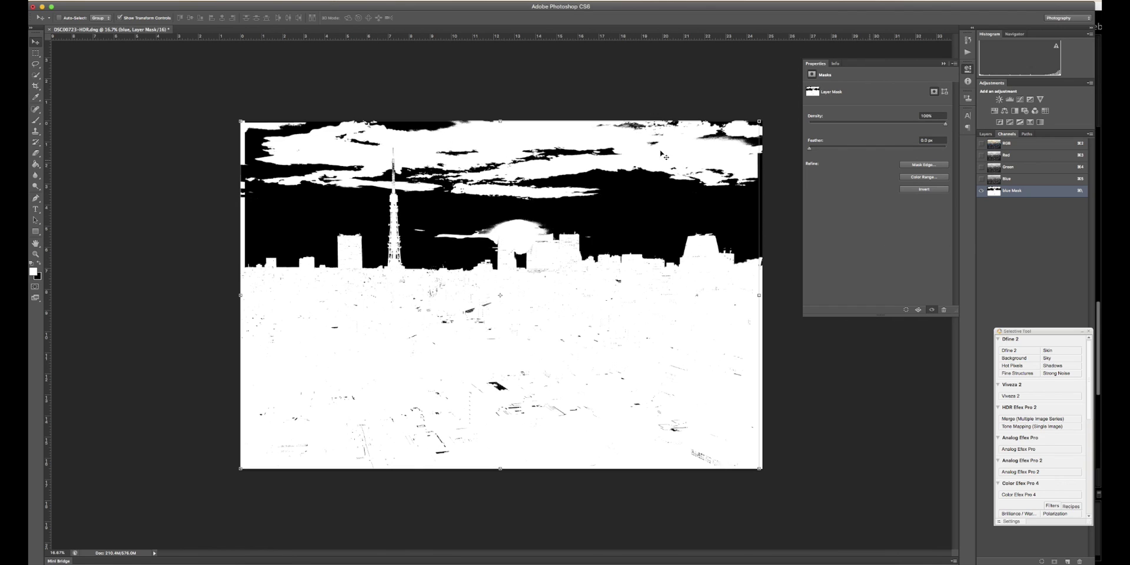
Cover the white cloud areas in the mask's sky with black rectangles around the tower and beside the sun glow
{"action": "left_click", "coordinate": [35, 231]}
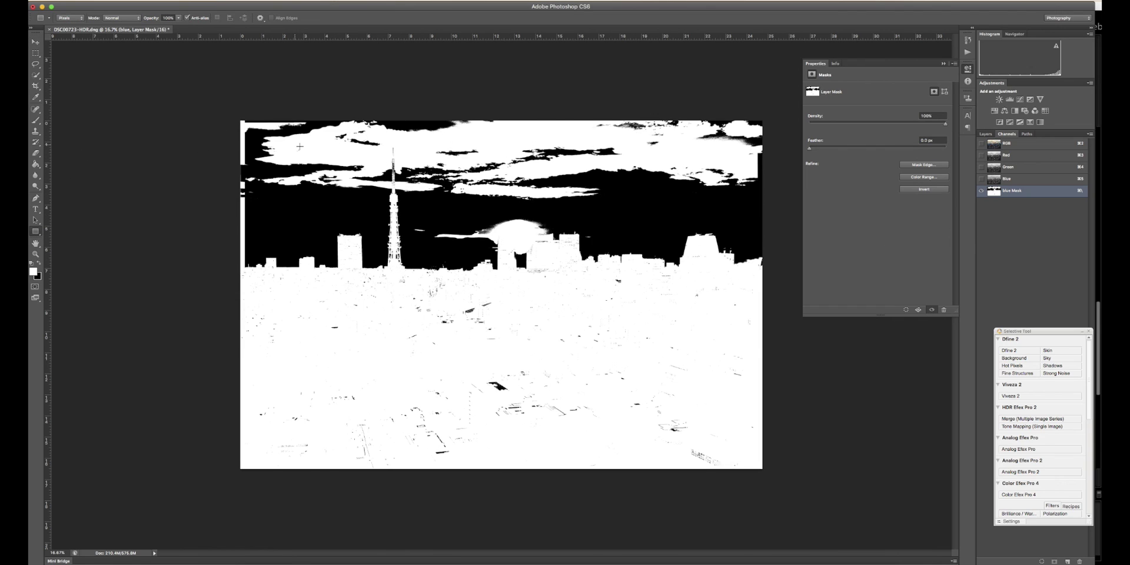
{"action": "left_click", "coordinate": [39, 263]}
{"action": "left_click_drag", "start_coordinate": [382, 108], "coordinate": [226, 207]}
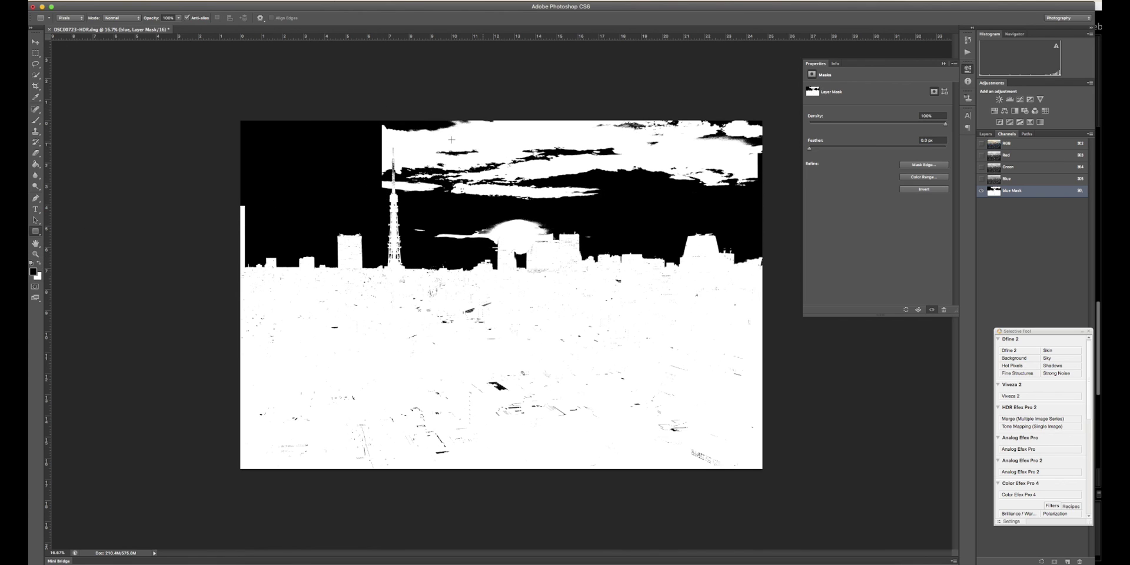
{"action": "left_click_drag", "start_coordinate": [404, 119], "coordinate": [798, 196]}
{"action": "left_click_drag", "start_coordinate": [419, 143], "coordinate": [357, 111]}
{"action": "left_click_drag", "start_coordinate": [404, 142], "coordinate": [403, 191]}
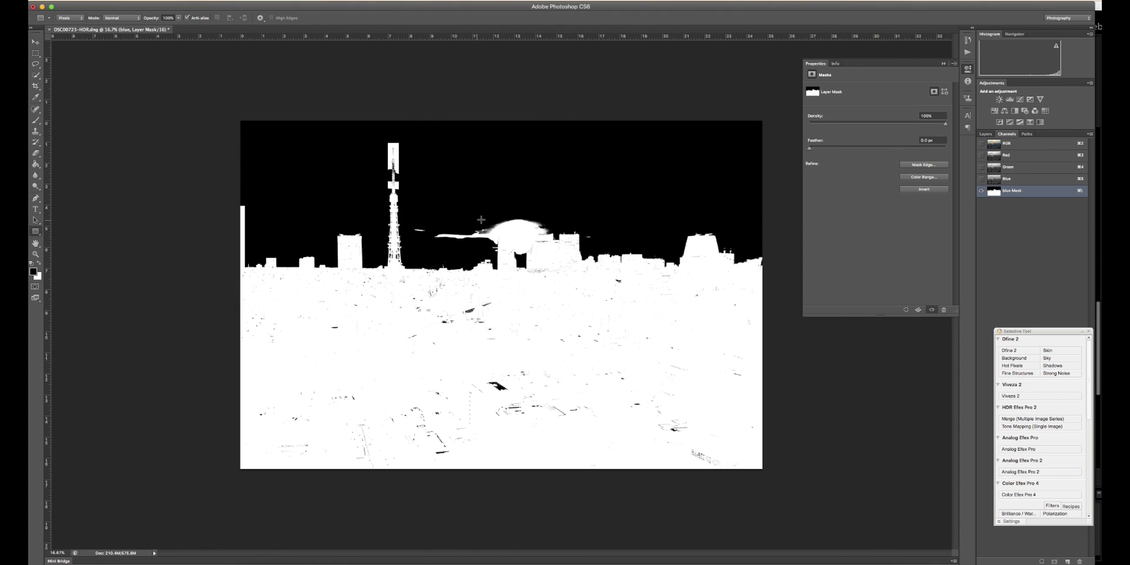
{"action": "left_click_drag", "start_coordinate": [481, 219], "coordinate": [383, 259]}
Cover the whole city area below the skyline in the mask with a white rectangle
{"action": "left_click", "coordinate": [39, 264]}
{"action": "left_click_drag", "start_coordinate": [766, 280], "coordinate": [223, 499]}
{"action": "key", "text": "alt+BackSpace"}
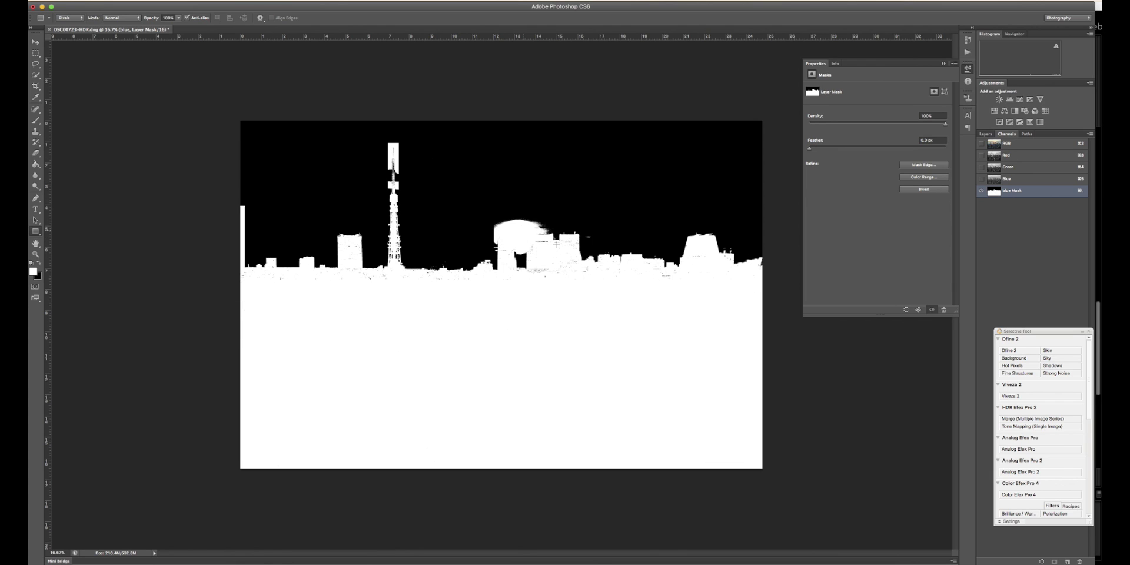
Fill the black specks inside the high-rises beside the sun and left of the tower with white rectangles
{"action": "key", "text": "super+equal"}
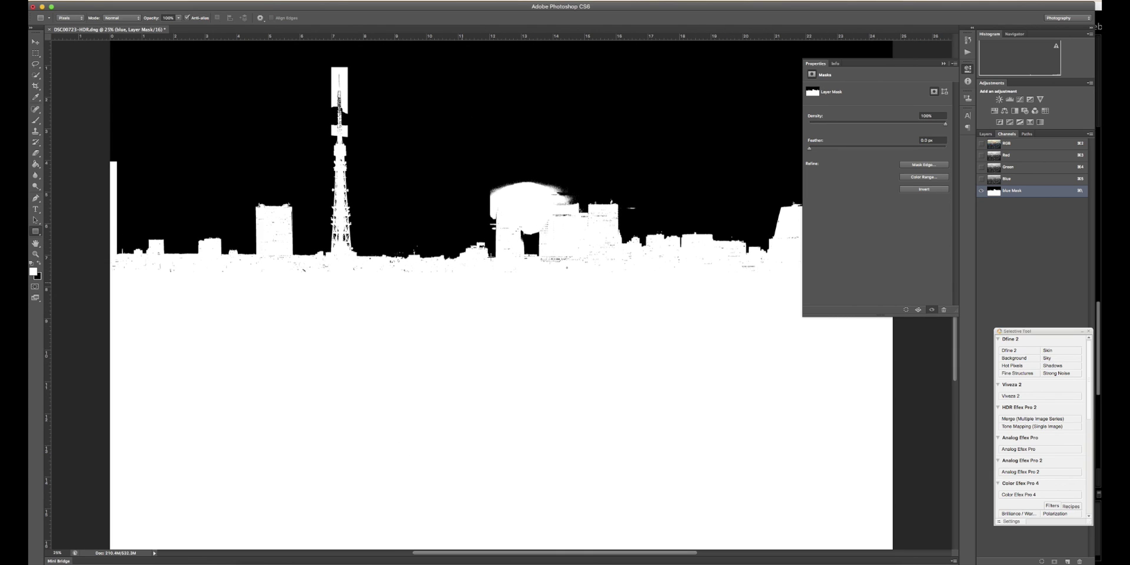
{"action": "left_click_drag", "start_coordinate": [612, 214], "coordinate": [582, 257]}
{"action": "left_click_drag", "start_coordinate": [595, 210], "coordinate": [541, 262]}
{"action": "key", "text": "alt+BackSpace"}
{"action": "left_click_drag", "start_coordinate": [289, 206], "coordinate": [465, 290]}
{"action": "key", "text": "alt+BackSpace"}
{"action": "key", "text": "alt+BackSpace"}
Fill the black specks along the horizon left of the tower with white in the mask
{"action": "left_click_drag", "start_coordinate": [274, 265], "coordinate": [102, 283]}
{"action": "key", "text": "alt+BackSpace"}
{"action": "left_click", "coordinate": [179, 264]}
{"action": "left_click_drag", "start_coordinate": [263, 261], "coordinate": [115, 271]}
{"action": "key", "text": "alt+BackSpace"}
Fill the black specks inside the tall building near the mask's right edge with white rectangles
{"action": "scroll", "coordinate": [590, 282], "scroll_direction": "right", "scroll_amount": 10}
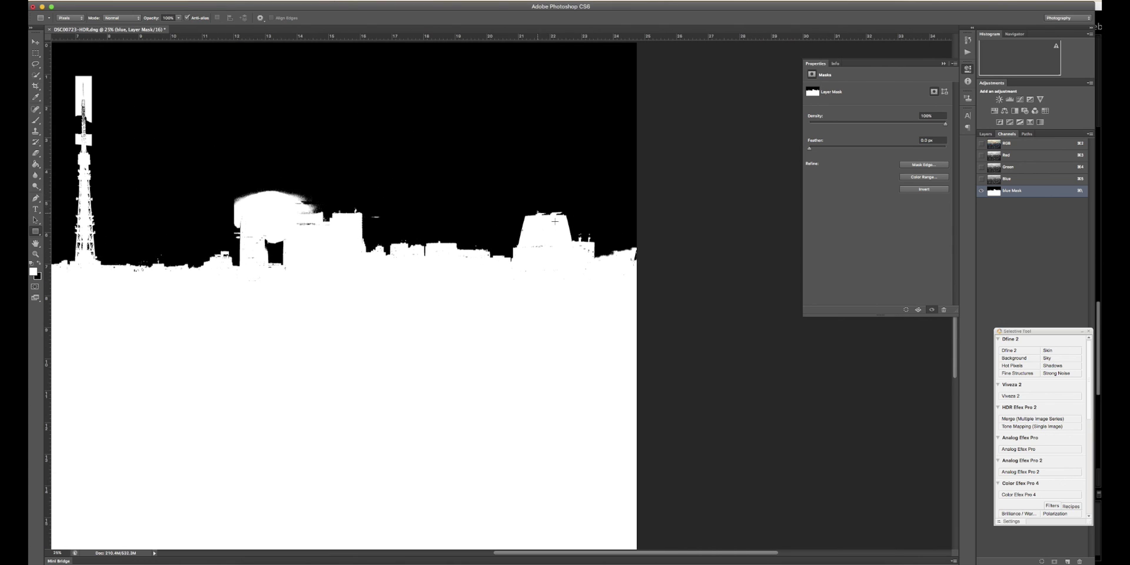
{"action": "left_click_drag", "start_coordinate": [531, 236], "coordinate": [560, 297]}
{"action": "key", "text": "alt+BackSpace"}
{"action": "left_click", "coordinate": [563, 256]}
{"action": "left_click_drag", "start_coordinate": [588, 242], "coordinate": [567, 285]}
{"action": "left_click_drag", "start_coordinate": [537, 237], "coordinate": [522, 298]}
{"action": "key", "text": "alt+BackSpace"}
{"action": "key", "text": "super+minus"}
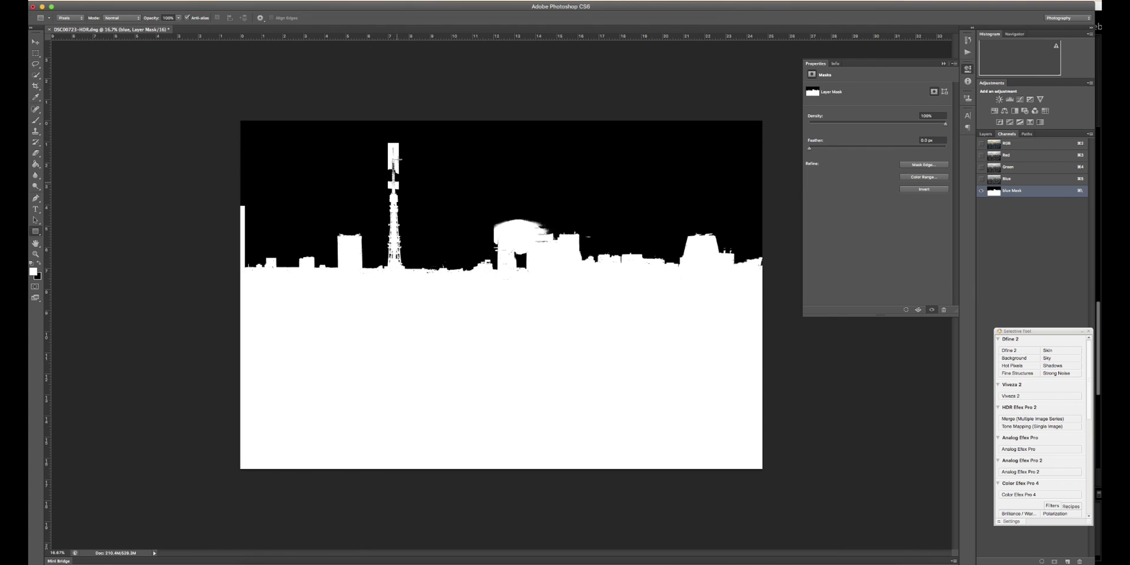
Cover the stray white blocks on both sides of the tower's antenna with black rectangles in the mask
{"action": "key", "text": "super+plus"}
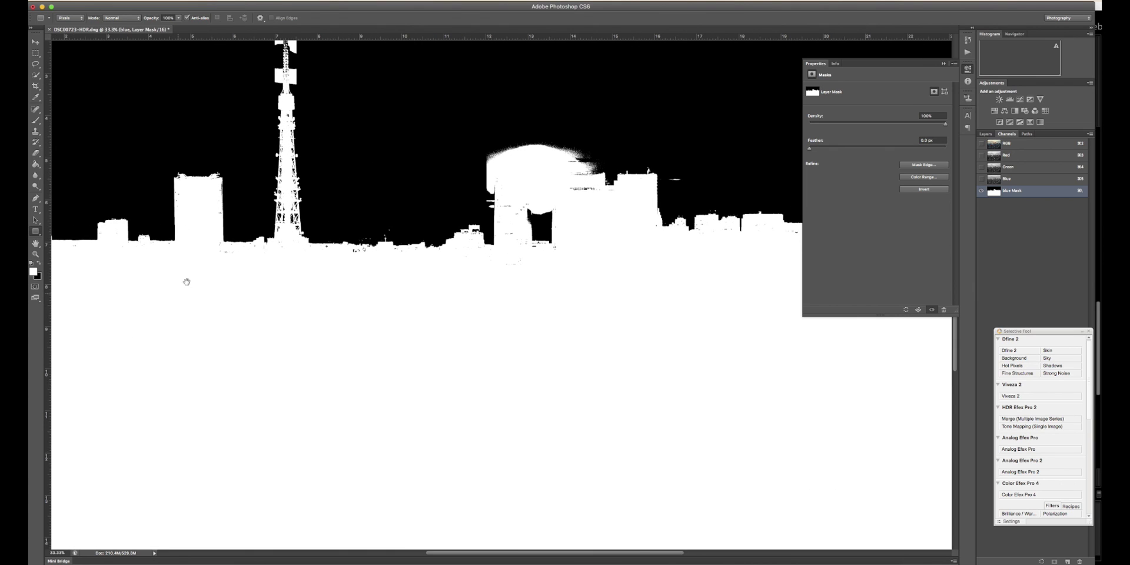
{"action": "left_click_drag", "start_coordinate": [314, 112], "coordinate": [348, 245]}
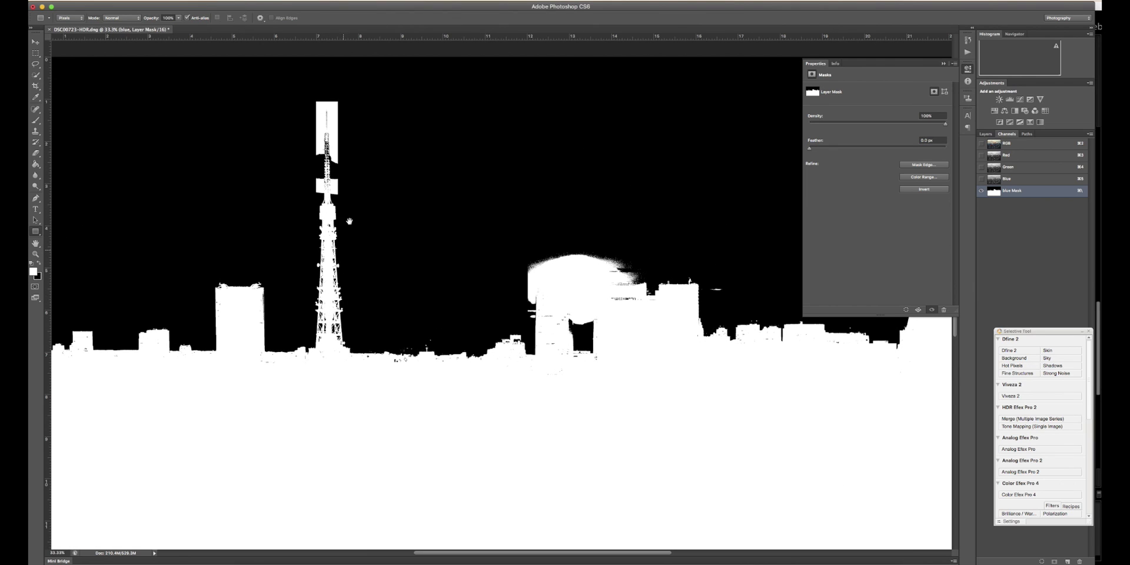
{"action": "scroll", "coordinate": [312, 90], "scroll_direction": "down", "scroll_amount": 3}
{"action": "key", "text": "super+plus"}
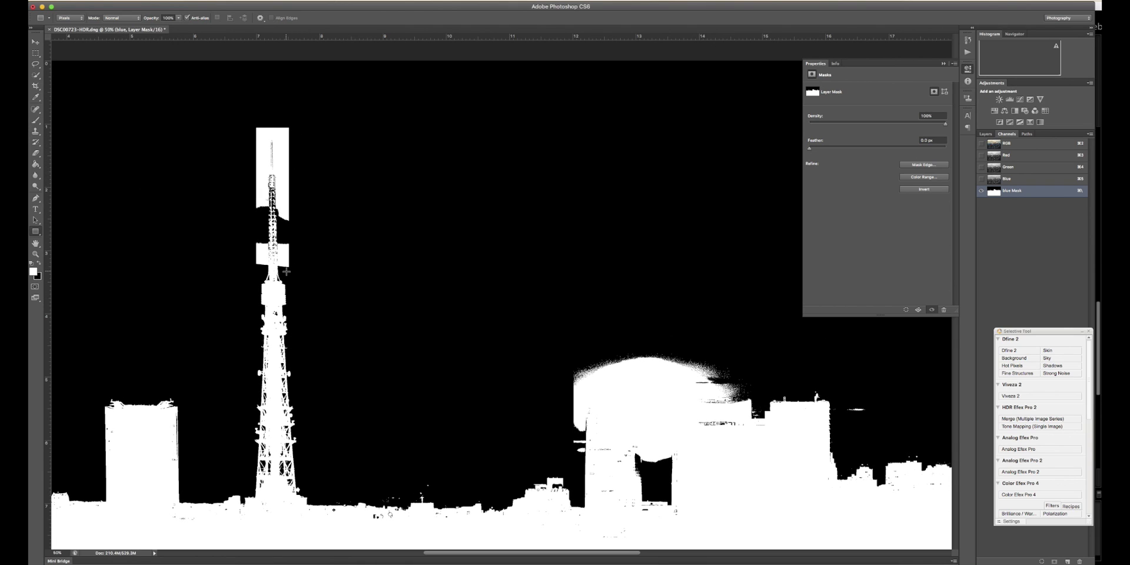
{"action": "left_click_drag", "start_coordinate": [280, 268], "coordinate": [303, 119]}
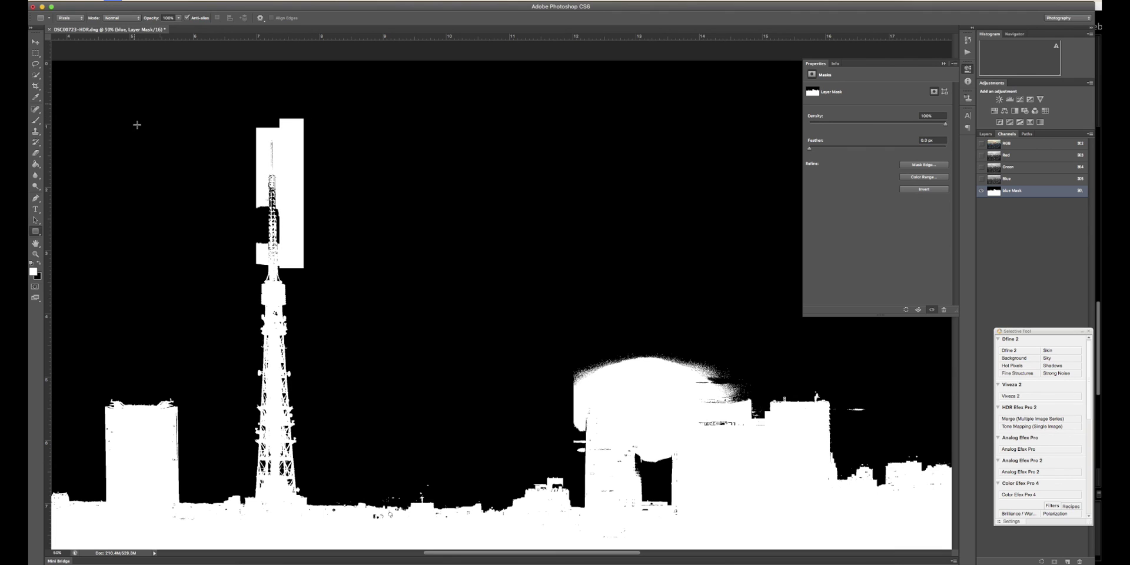
{"action": "key", "text": "super+z"}
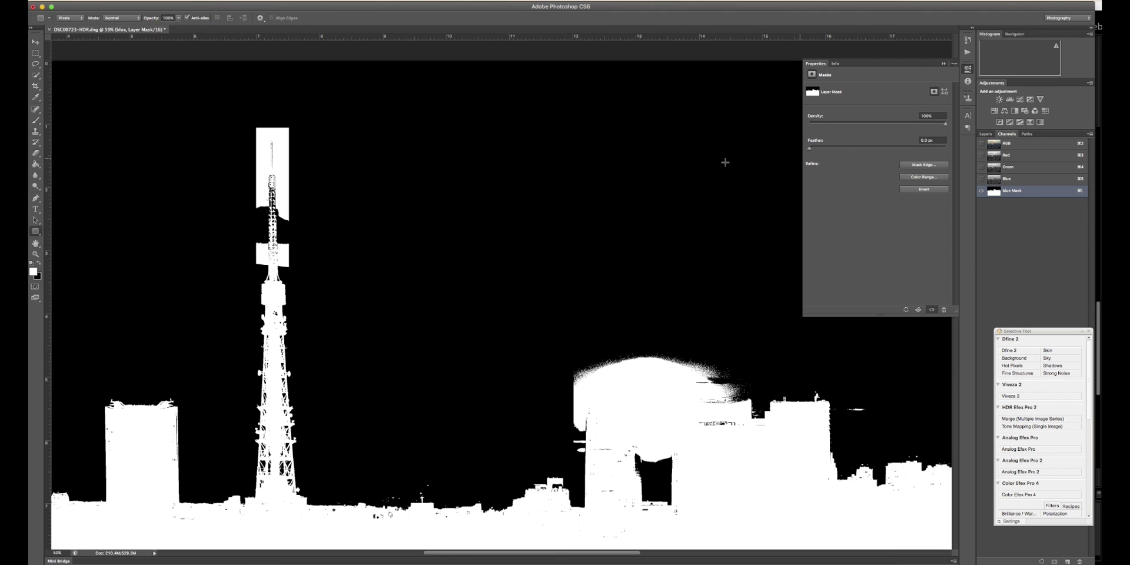
{"action": "left_click", "coordinate": [38, 264]}
{"action": "left_click", "coordinate": [277, 267]}
{"action": "left_click_drag", "start_coordinate": [275, 169], "coordinate": [302, 121]}
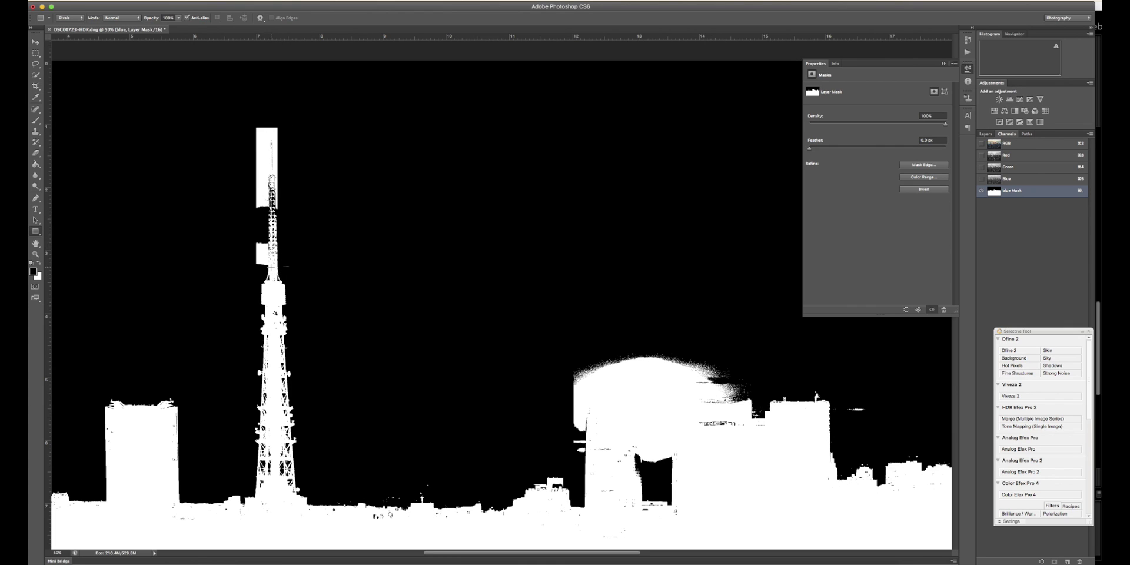
{"action": "mouse_move", "coordinate": [268, 266]}
{"action": "left_mouse_down"}
{"action": "mouse_move", "coordinate": [244, 122]}
{"action": "mouse_move", "coordinate": [264, 139]}
{"action": "mouse_move", "coordinate": [263, 115]}
{"action": "left_mouse_up"}
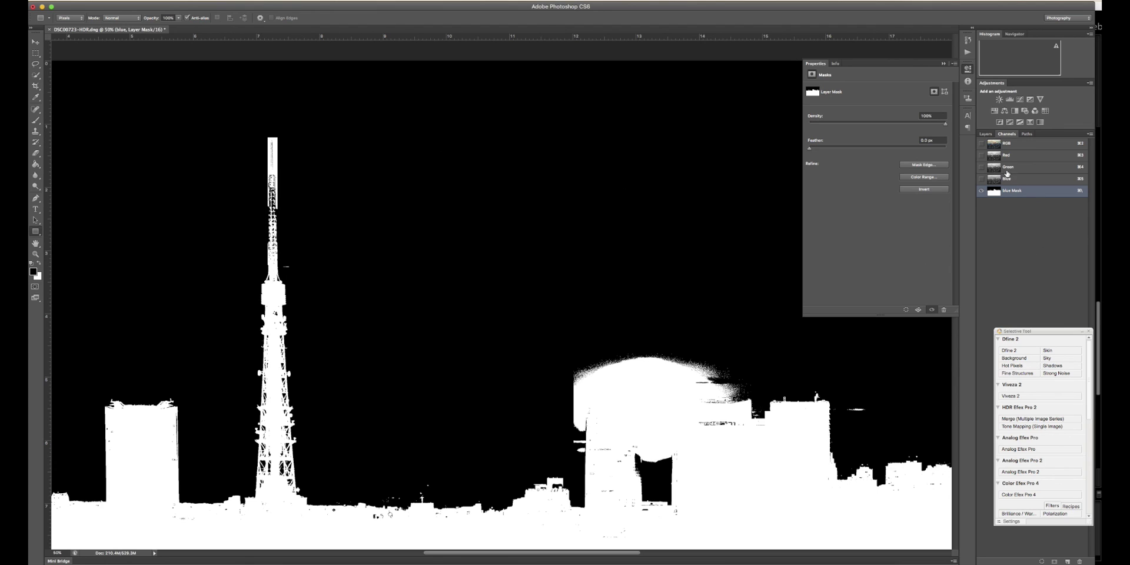
Return from the mask-only view to the full-colour composite without the mask overlay and collapse the mask properties
{"action": "left_click", "coordinate": [981, 143]}
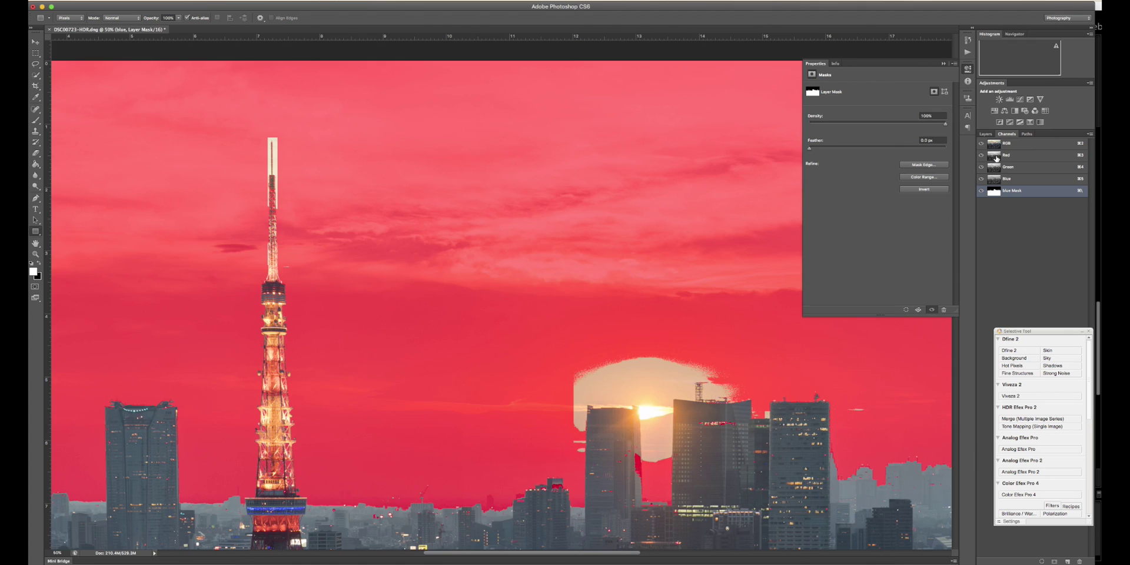
{"action": "left_click", "coordinate": [978, 190]}
{"action": "left_click", "coordinate": [984, 135]}
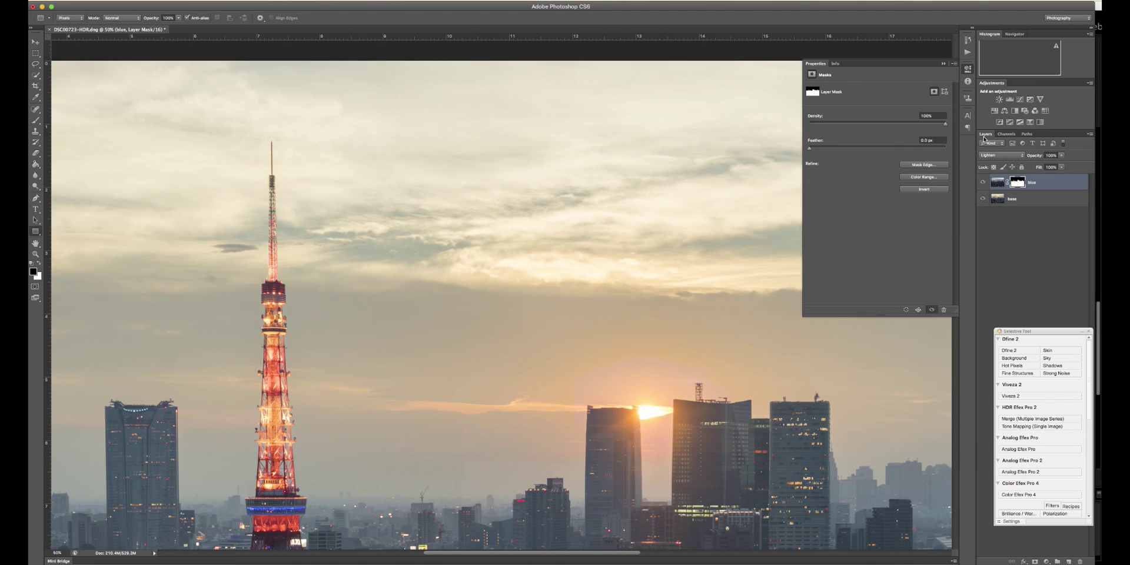
{"action": "key", "text": "super+minus"}
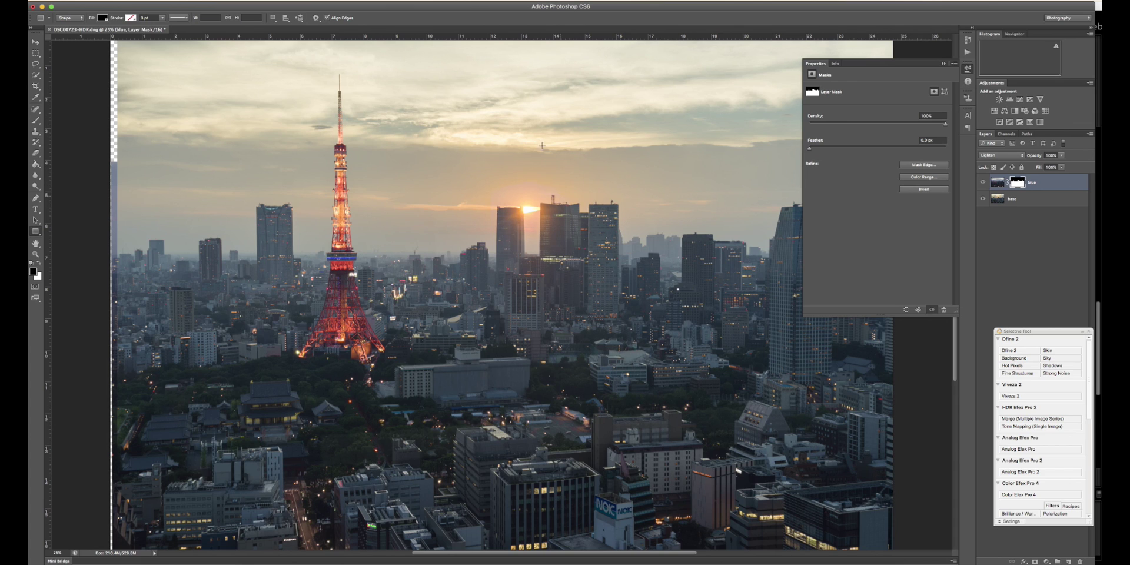
{"action": "left_click", "coordinate": [944, 63]}
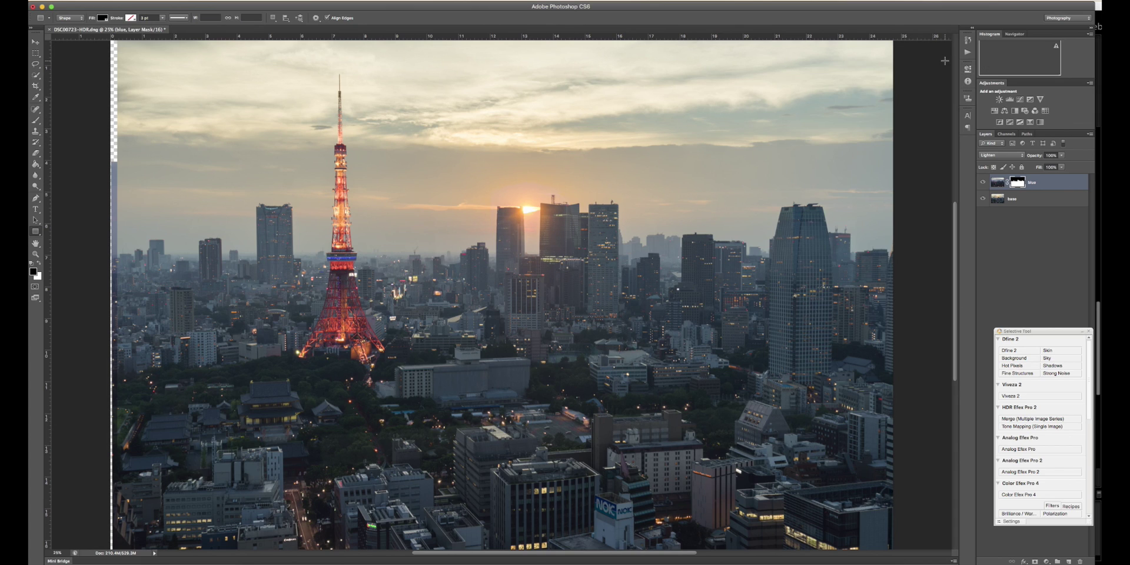
{"action": "key", "text": "super+minus"}
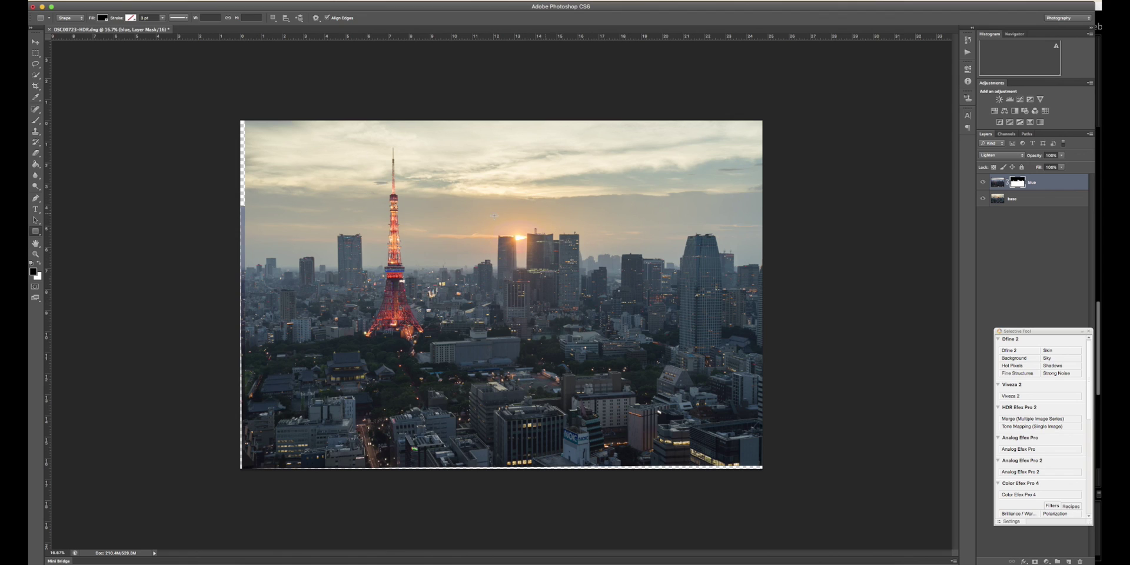
Check the blue layer's mask, then paint black around the sun in it with an enlarged brush at 7% flow
{"action": "left_click", "coordinate": [1018, 183], "text": "alt"}
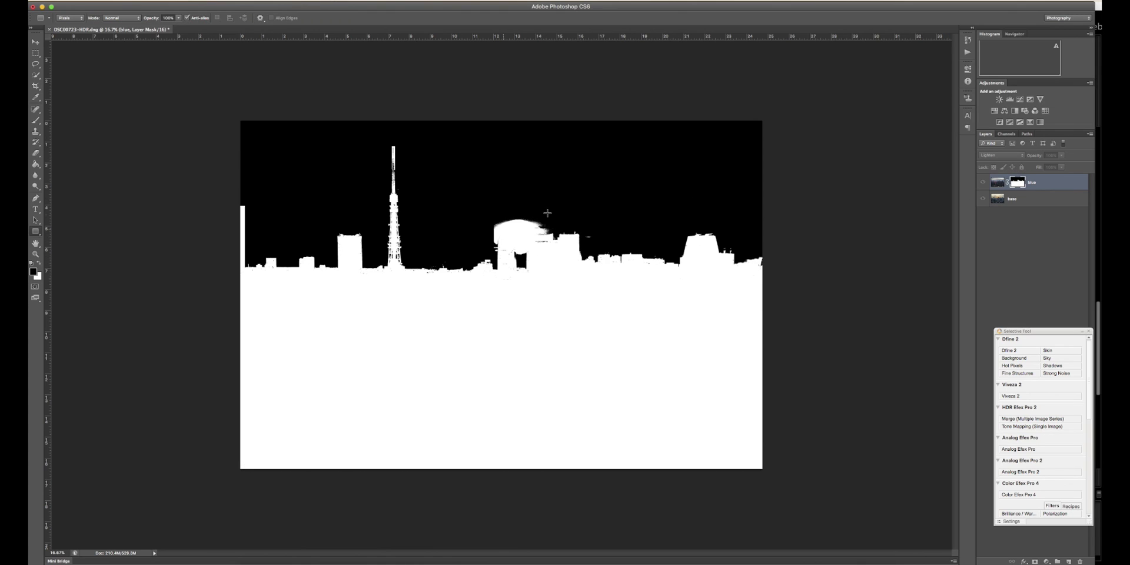
{"action": "left_click", "coordinate": [1021, 181], "text": "alt"}
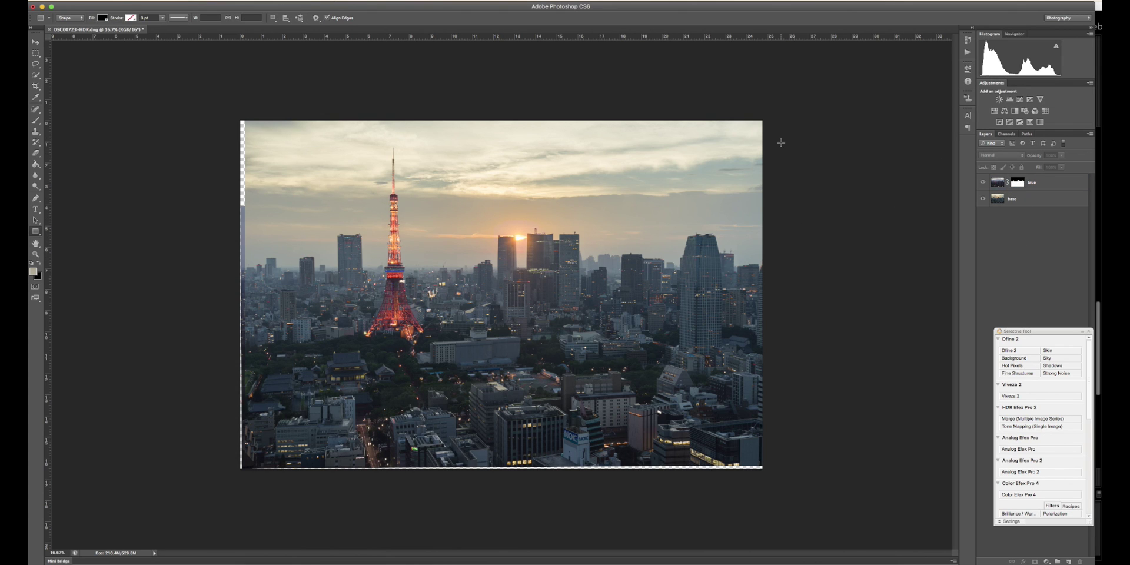
{"action": "key", "text": "b"}
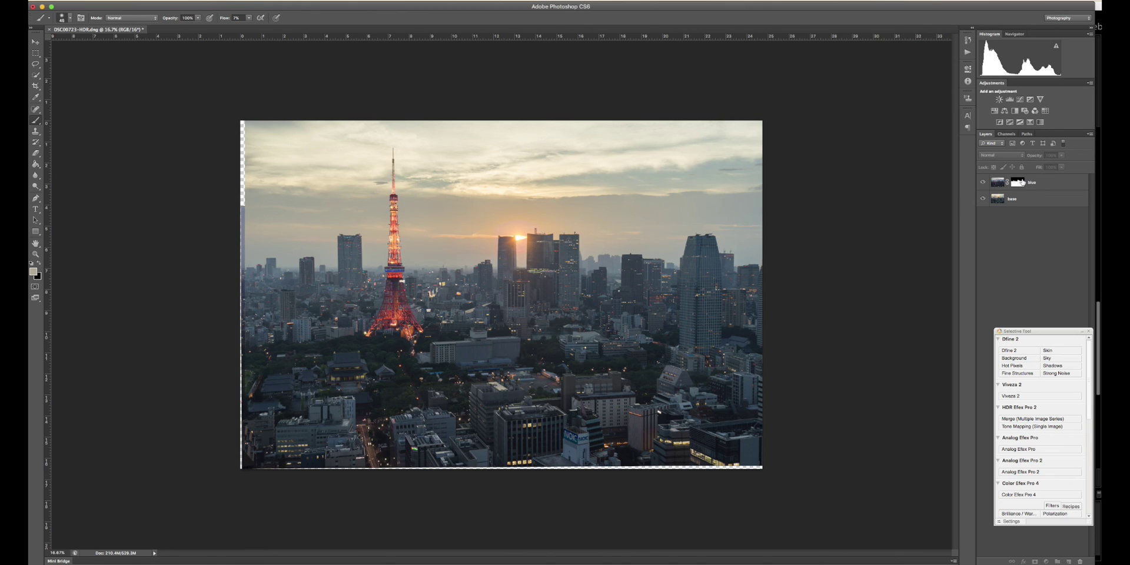
{"action": "left_click", "coordinate": [1021, 183]}
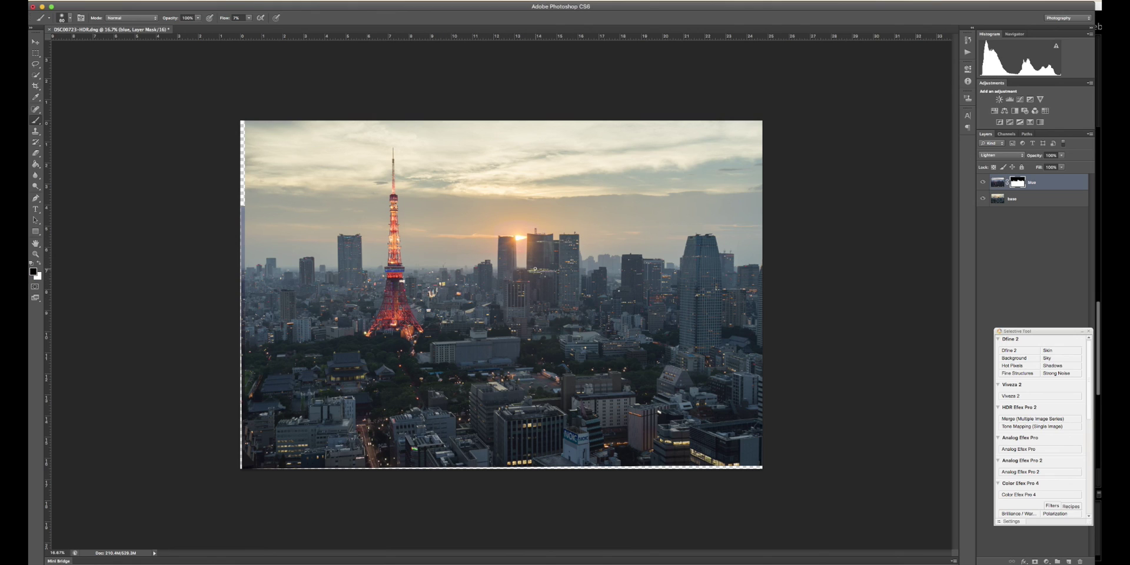
{"action": "key", "text": "bracketright"}
{"action": "key", "text": "bracketright"}
{"action": "key", "text": "bracketright"}
{"action": "mouse_move", "coordinate": [529, 233]}
{"action": "left_mouse_down"}
{"action": "mouse_move", "coordinate": [511, 247]}
{"action": "mouse_move", "coordinate": [497, 235]}
{"action": "mouse_move", "coordinate": [599, 172]}
{"action": "mouse_move", "coordinate": [566, 242]}
{"action": "mouse_move", "coordinate": [522, 228]}
{"action": "mouse_move", "coordinate": [519, 245]}
{"action": "mouse_move", "coordinate": [486, 237]}
{"action": "left_mouse_up"}
{"action": "left_click", "coordinate": [1008, 226]}
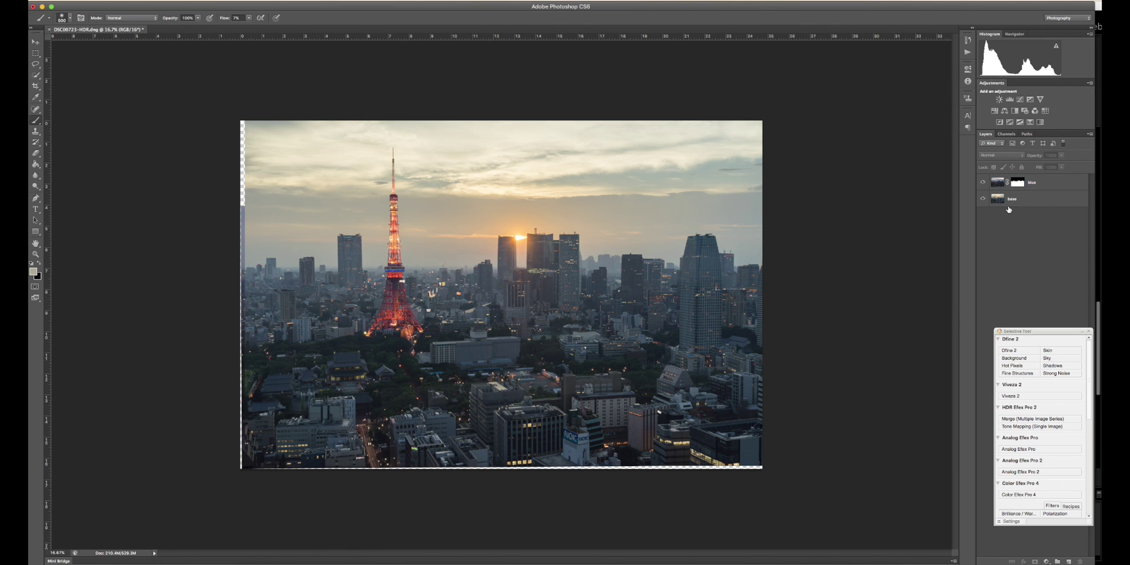
Examine the blend around the tower, the sky and the sun up close, then the whole picture
{"action": "key", "text": "super+equal"}
{"action": "key", "text": "super+equal"}
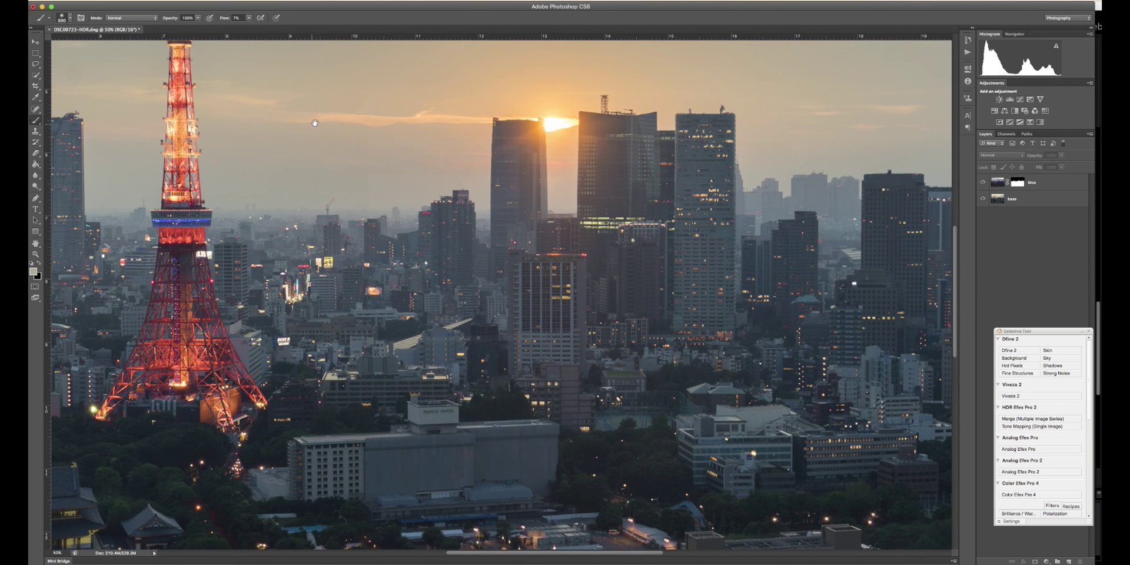
{"action": "left_click_drag", "start_coordinate": [315, 122], "coordinate": [492, 421]}
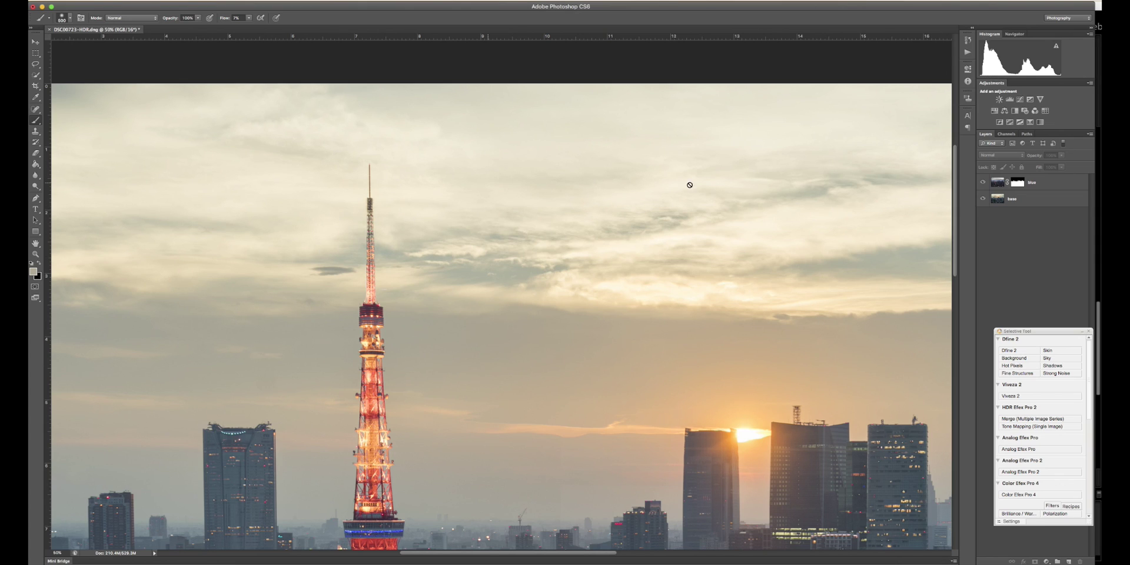
{"action": "left_click", "coordinate": [1018, 183]}
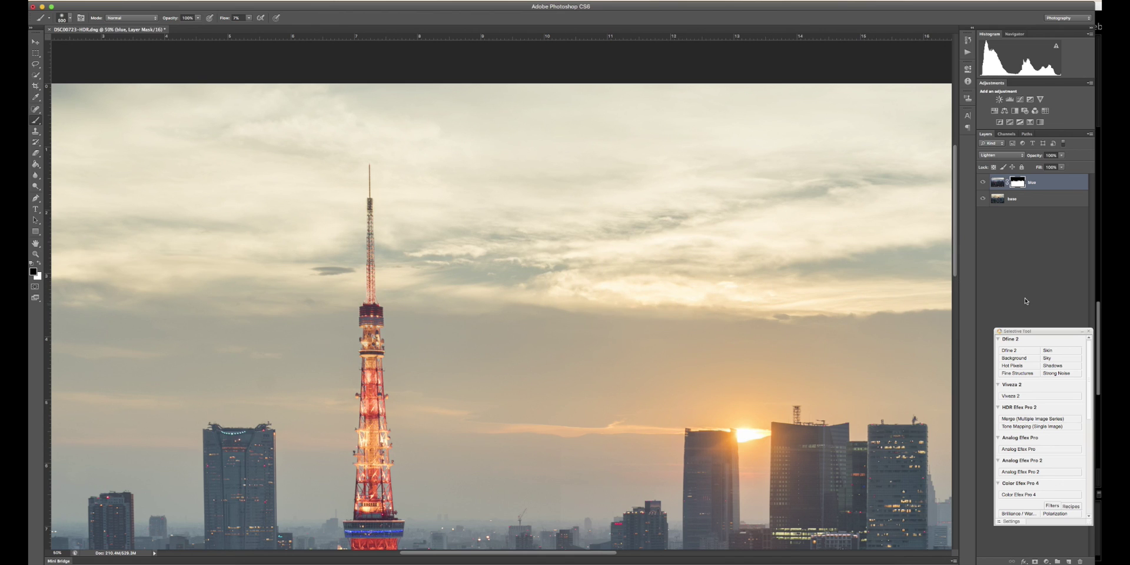
{"action": "left_click", "coordinate": [1036, 264]}
{"action": "key", "text": "super+minus"}
{"action": "key", "text": "super+minus"}
{"action": "key", "text": "super+minus"}
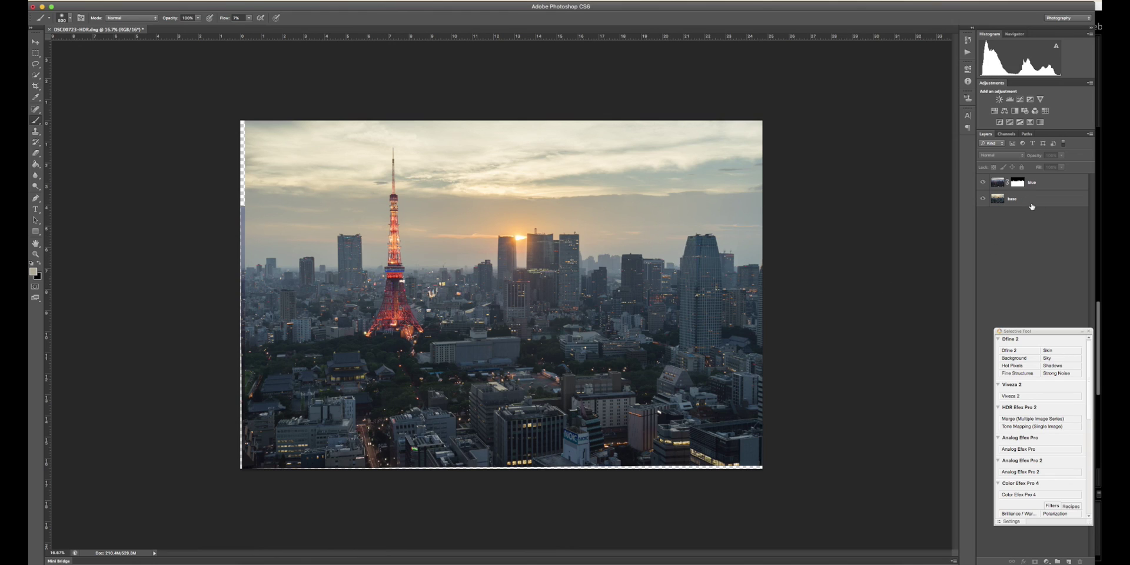
Group the blue and base layers and name the group "blend"
{"action": "left_click", "coordinate": [1047, 182]}
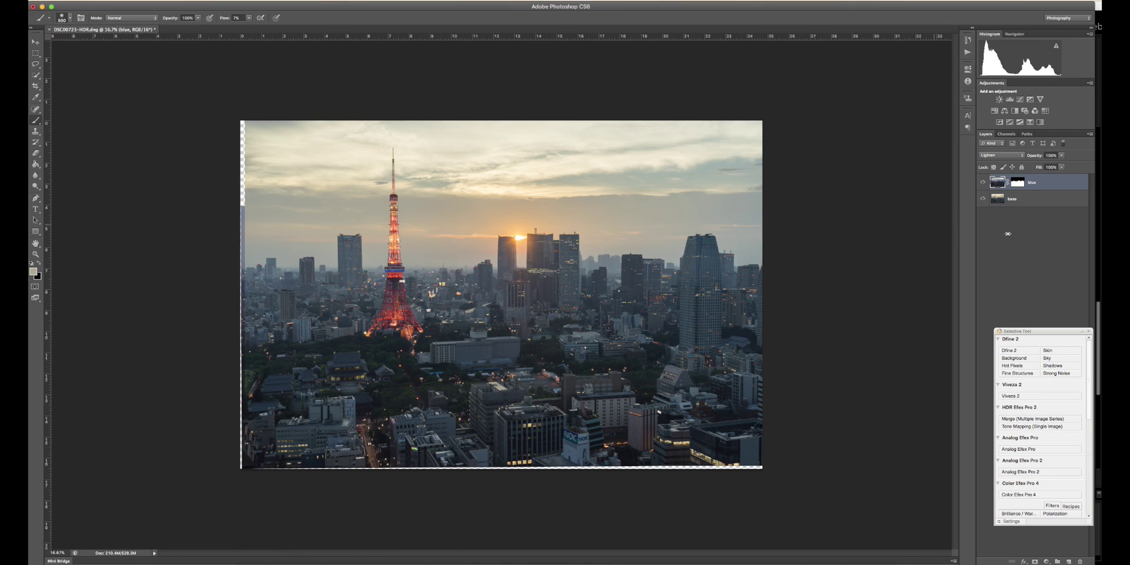
{"action": "left_click", "coordinate": [1019, 203], "text": "shift"}
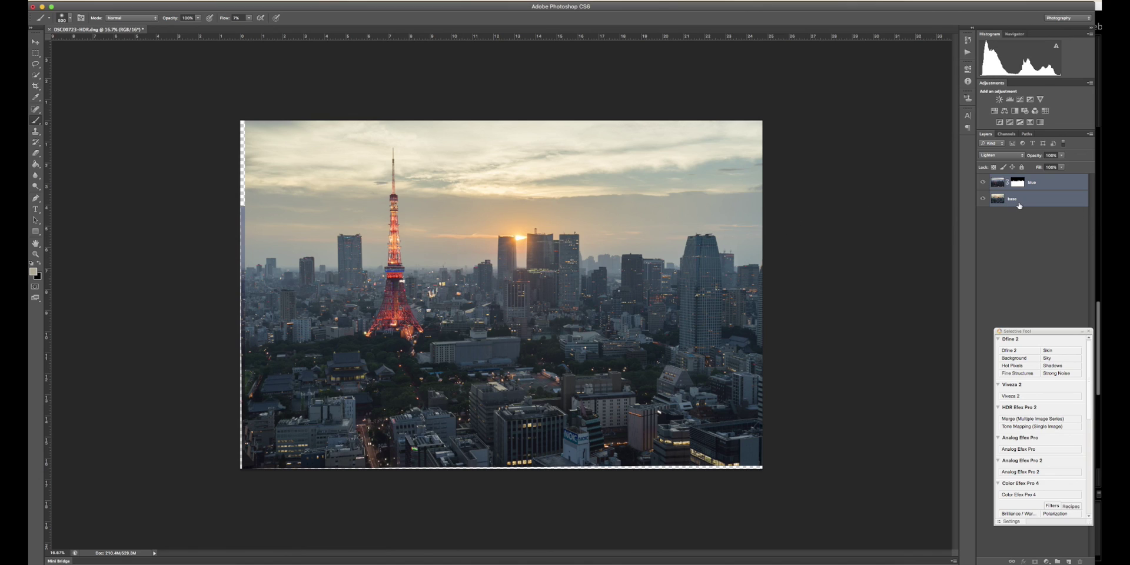
{"action": "key", "text": "super+g"}
{"action": "double_click", "coordinate": [1011, 179]}
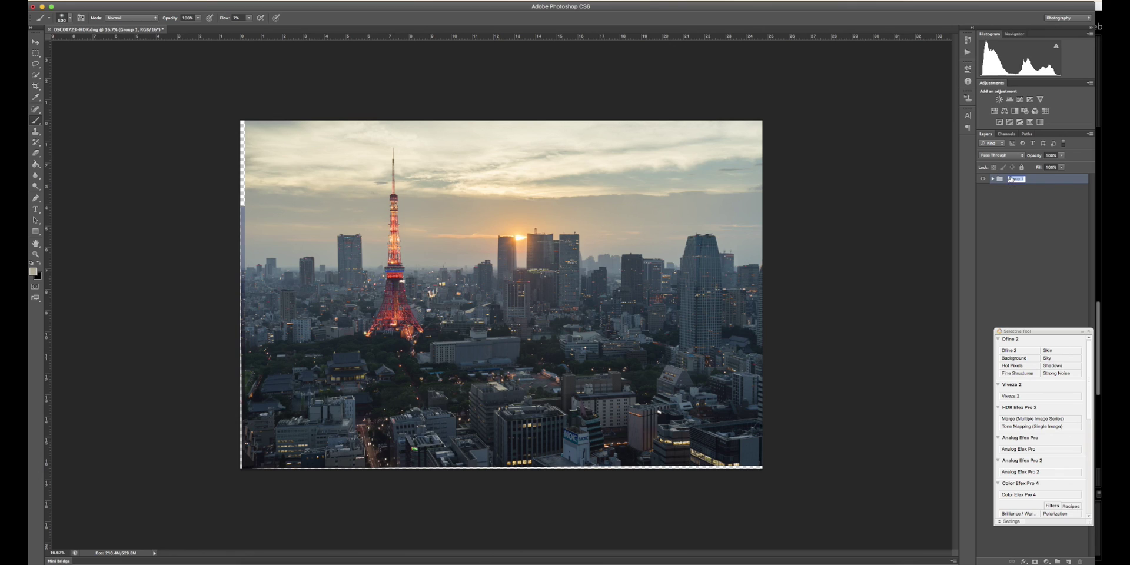
{"action": "type", "text": "blend"}
{"action": "key", "text": "Return"}
Merge the visible layers into a new layer and open it in Color Efex Pro 4 with the comparison divider near the image's left edge
{"action": "key", "text": "super+alt+shift+e"}
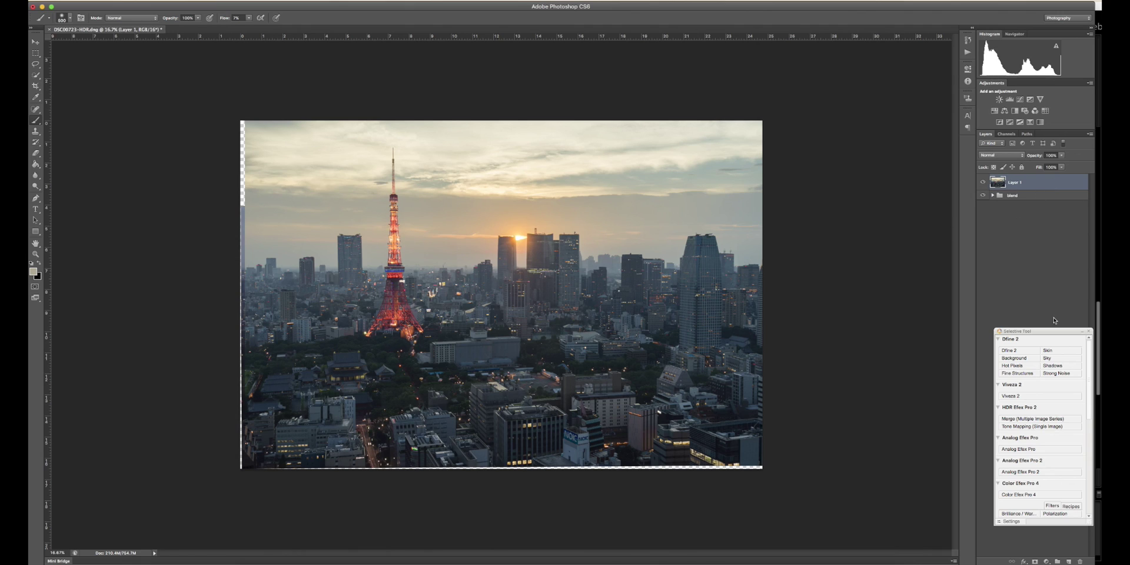
{"action": "left_click", "coordinate": [1037, 494]}
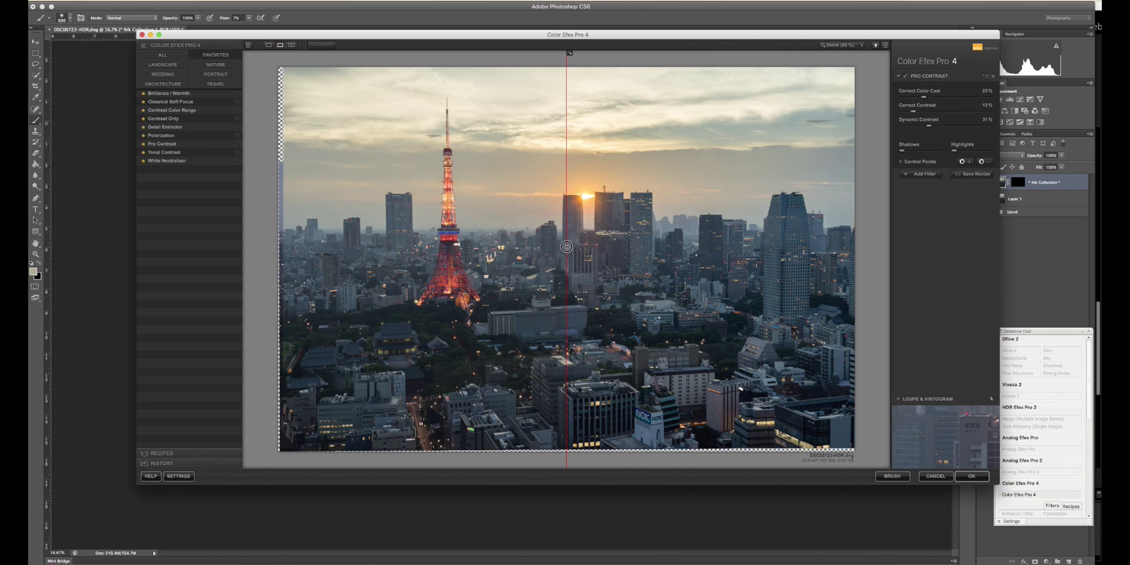
{"action": "left_click_drag", "start_coordinate": [568, 248], "coordinate": [316, 253]}
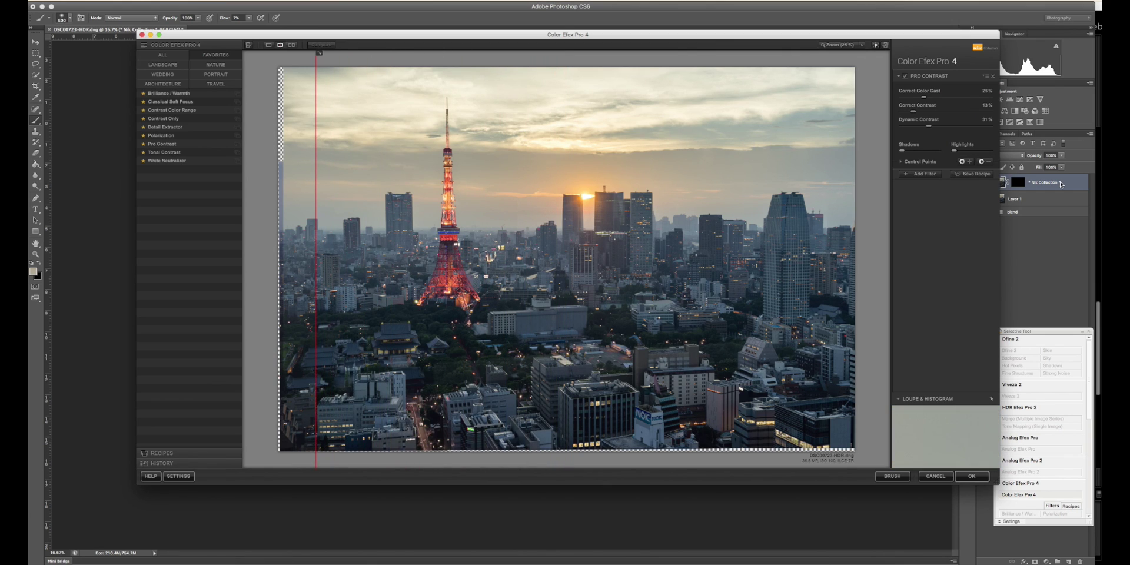
Lower Pro Contrast's Correct Color Cast slightly and add a Brilliance / Warmth filter
{"action": "mouse_move", "coordinate": [922, 98]}
{"action": "left_mouse_down"}
{"action": "mouse_move", "coordinate": [901, 102]}
{"action": "mouse_move", "coordinate": [1004, 107]}
{"action": "mouse_move", "coordinate": [918, 99]}
{"action": "left_mouse_up"}
{"action": "left_click", "coordinate": [916, 175]}
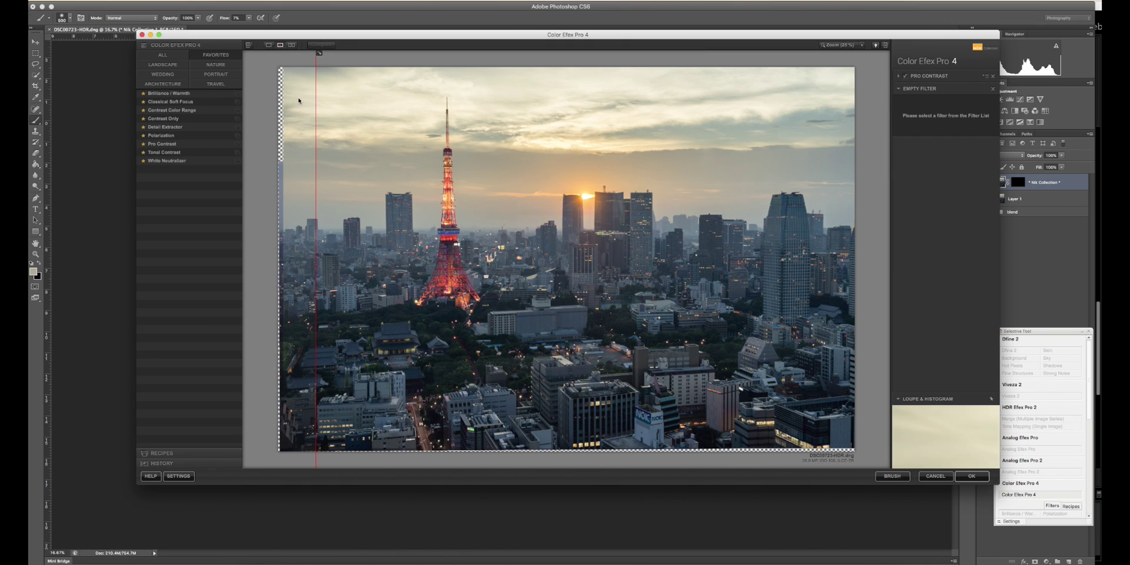
{"action": "left_click", "coordinate": [169, 93]}
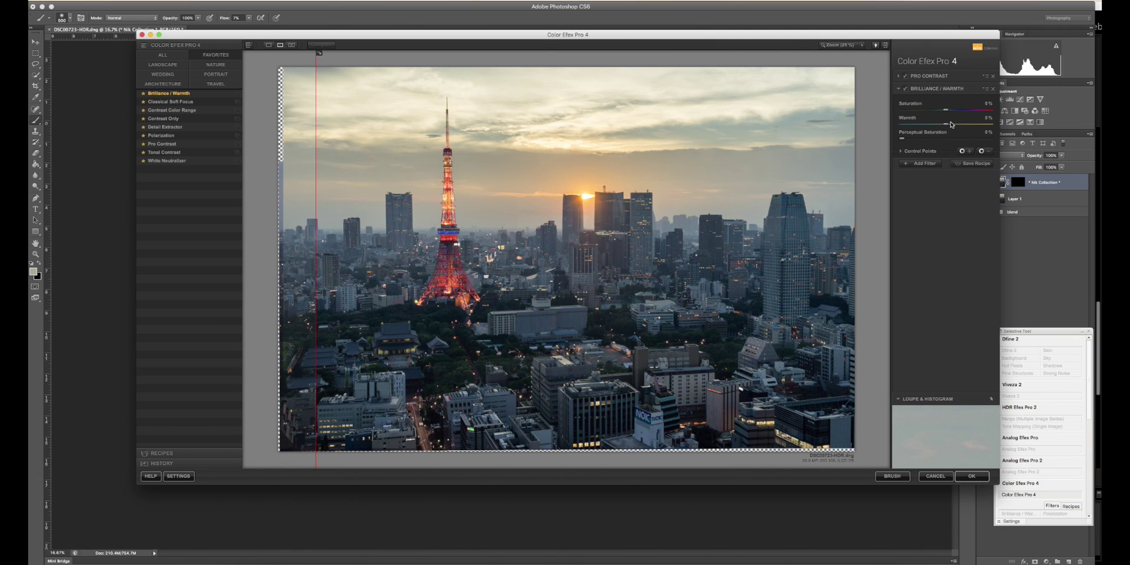
Raise Saturation, Warmth and Perceptual Saturation of the Brilliance / Warmth filter slightly, each to roughly 10%
{"action": "left_click", "coordinate": [952, 124]}
{"action": "left_click", "coordinate": [948, 110]}
{"action": "left_click", "coordinate": [911, 139]}
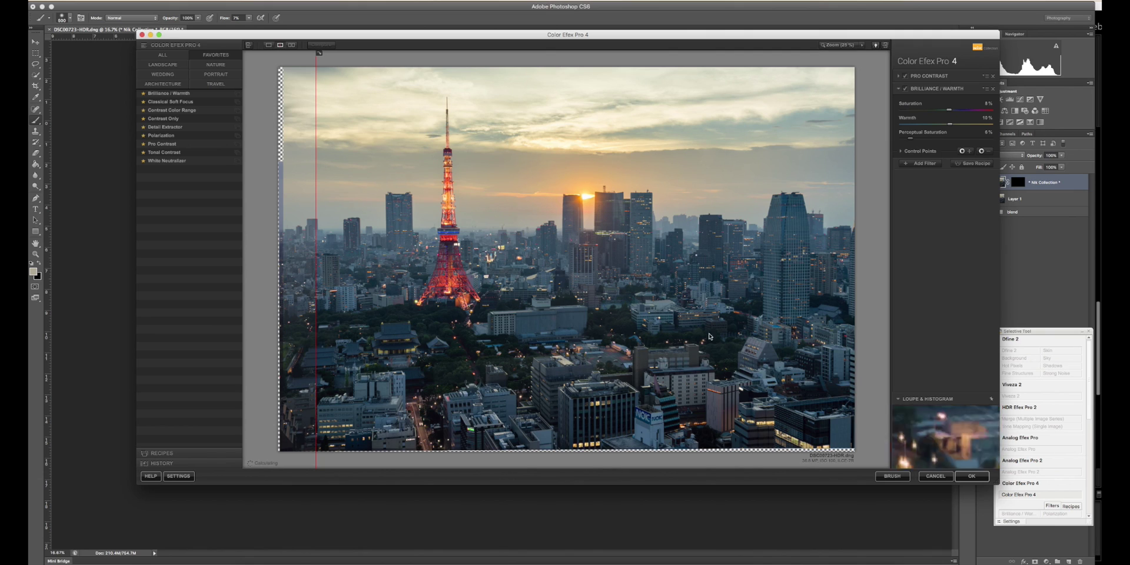
Spread positive control points across the whole sky for the Brilliance / Warmth filter and expand the control point list
{"action": "left_click", "coordinate": [972, 152]}
{"action": "left_click", "coordinate": [770, 141]}
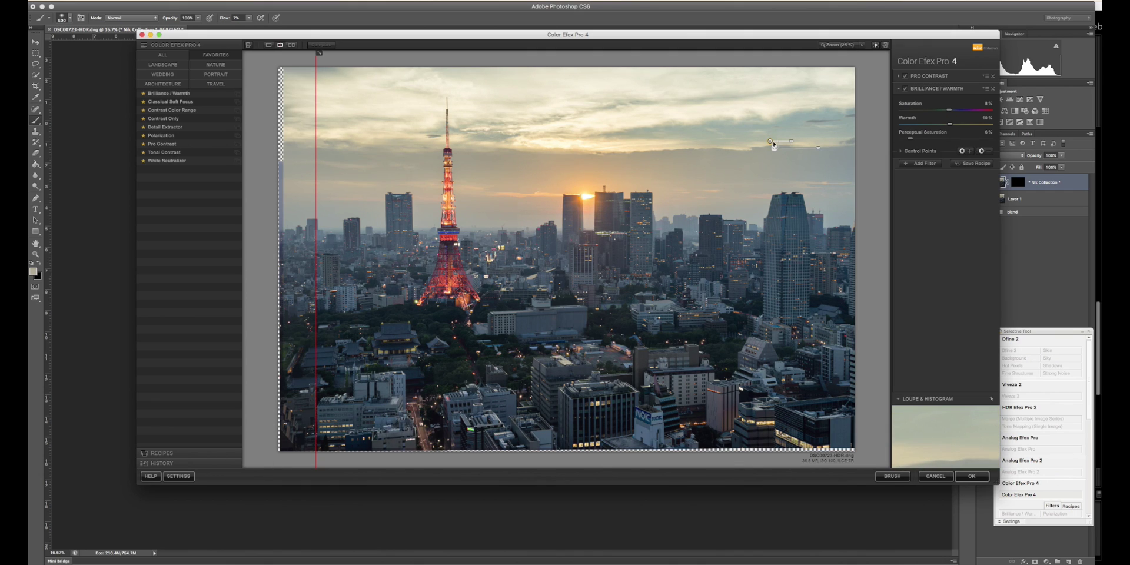
{"action": "left_click", "coordinate": [704, 138]}
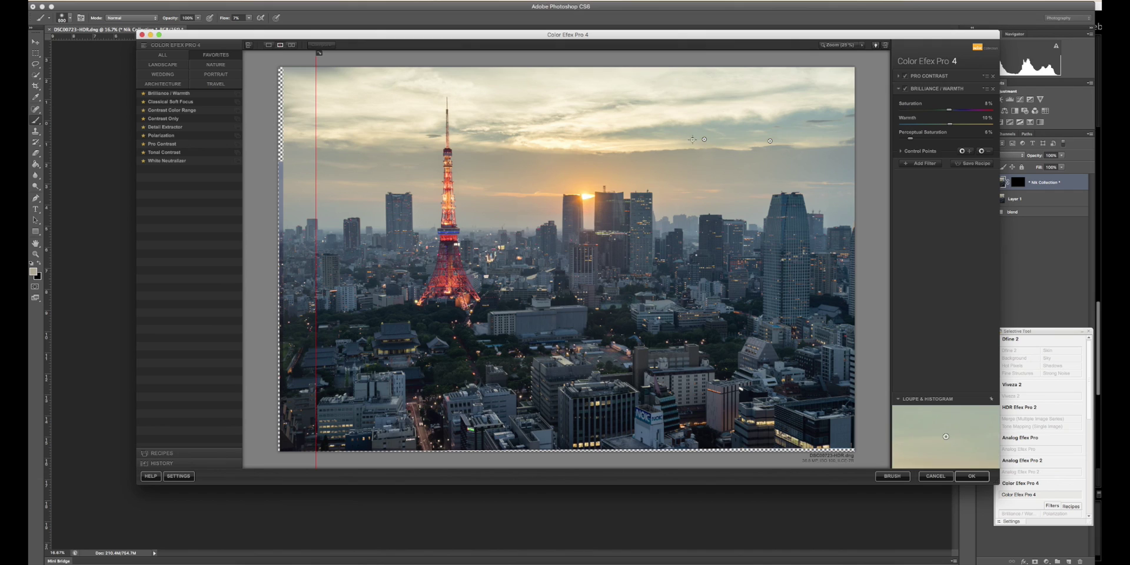
{"action": "left_click", "coordinate": [632, 139]}
{"action": "left_click", "coordinate": [553, 140]}
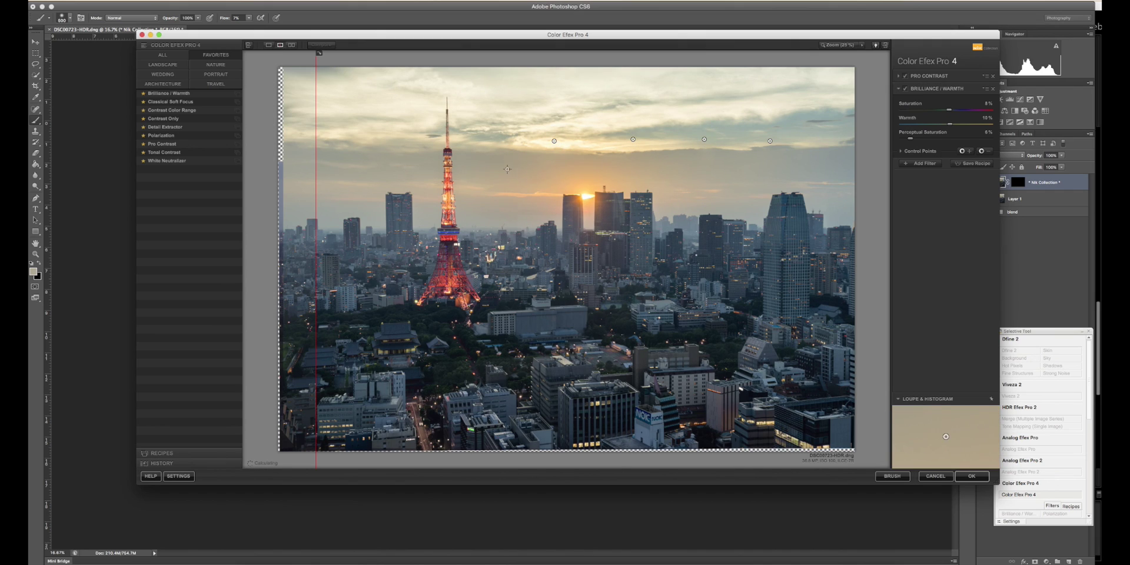
{"action": "left_click", "coordinate": [508, 169]}
{"action": "left_click", "coordinate": [495, 115]}
{"action": "left_click_drag", "start_coordinate": [495, 116], "coordinate": [323, 116]}
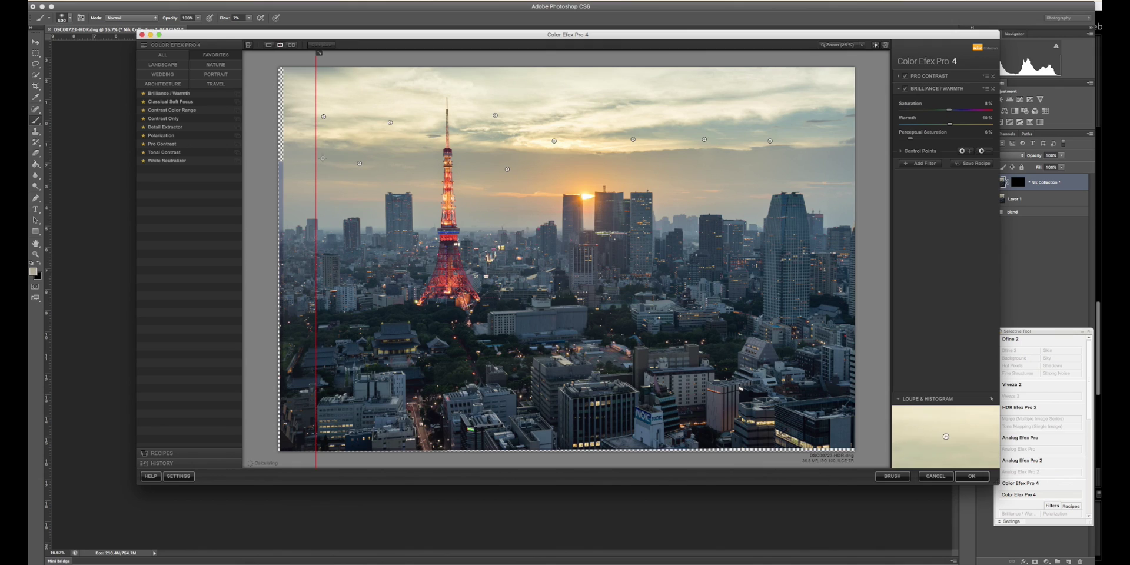
{"action": "left_click", "coordinate": [323, 198]}
{"action": "left_click", "coordinate": [495, 209]}
{"action": "left_click", "coordinate": [719, 187]}
{"action": "left_click", "coordinate": [901, 151]}
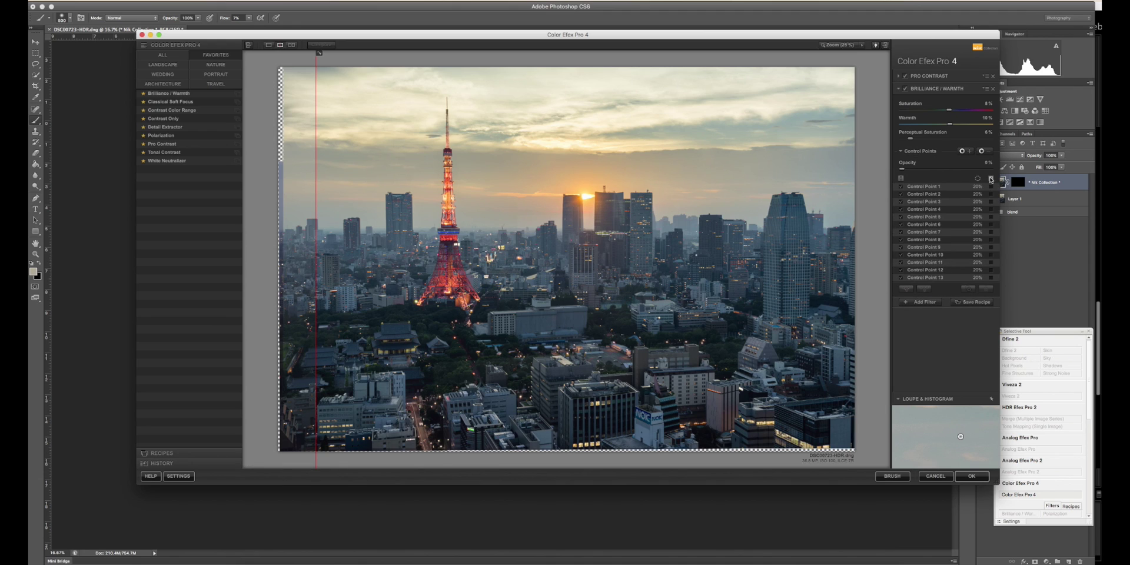
Show the control point mask and spread negative control points across the city to exclude it from the Brilliance / Warmth filter
{"action": "left_click", "coordinate": [990, 178]}
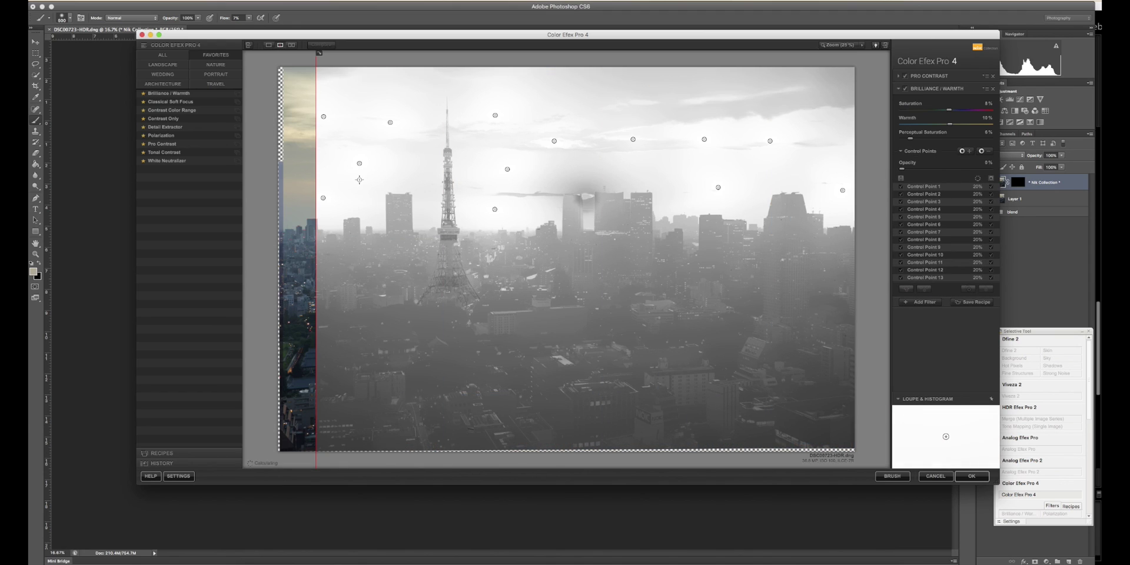
{"action": "left_click", "coordinate": [990, 152]}
{"action": "left_click", "coordinate": [792, 313]}
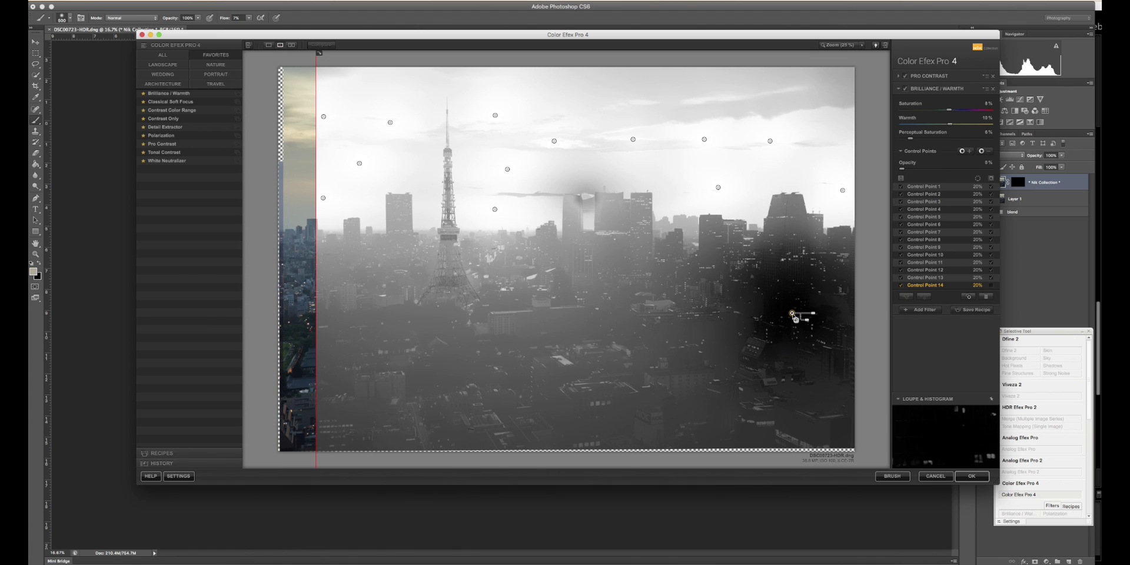
{"action": "left_click", "coordinate": [705, 314]}
{"action": "left_click", "coordinate": [623, 310]}
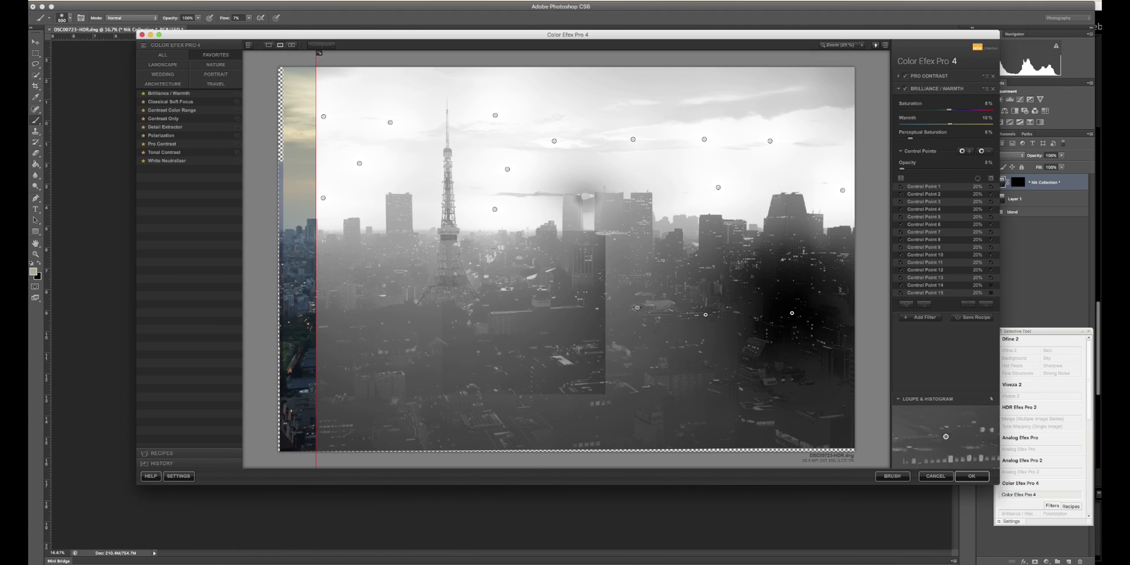
{"action": "left_click", "coordinate": [578, 380]}
{"action": "left_click", "coordinate": [467, 385]}
{"action": "left_click", "coordinate": [442, 296]}
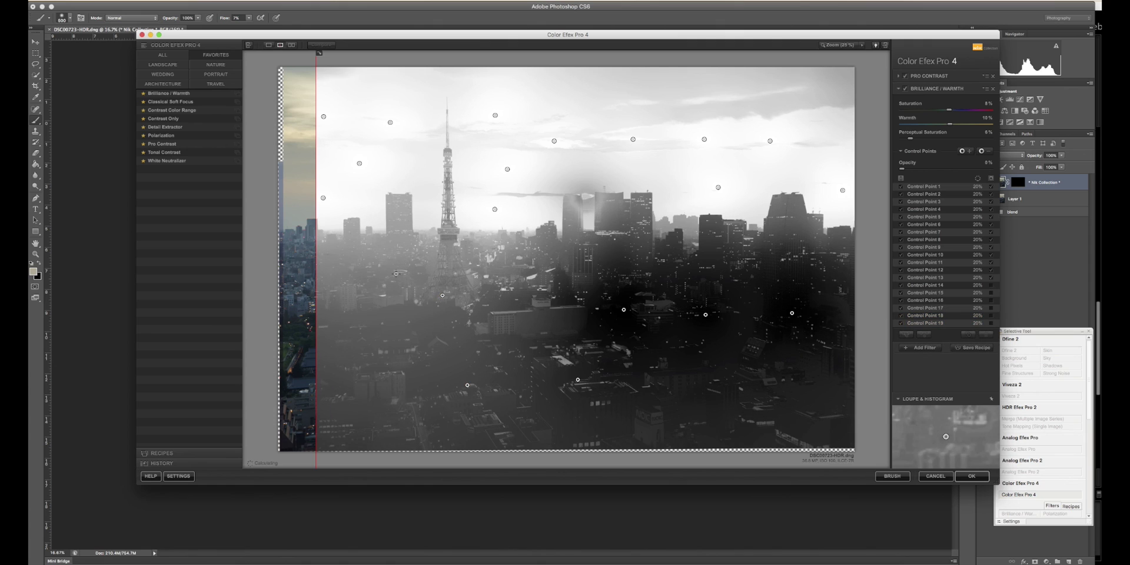
{"action": "left_click", "coordinate": [388, 273]}
{"action": "left_click", "coordinate": [354, 404]}
{"action": "left_click", "coordinate": [434, 412]}
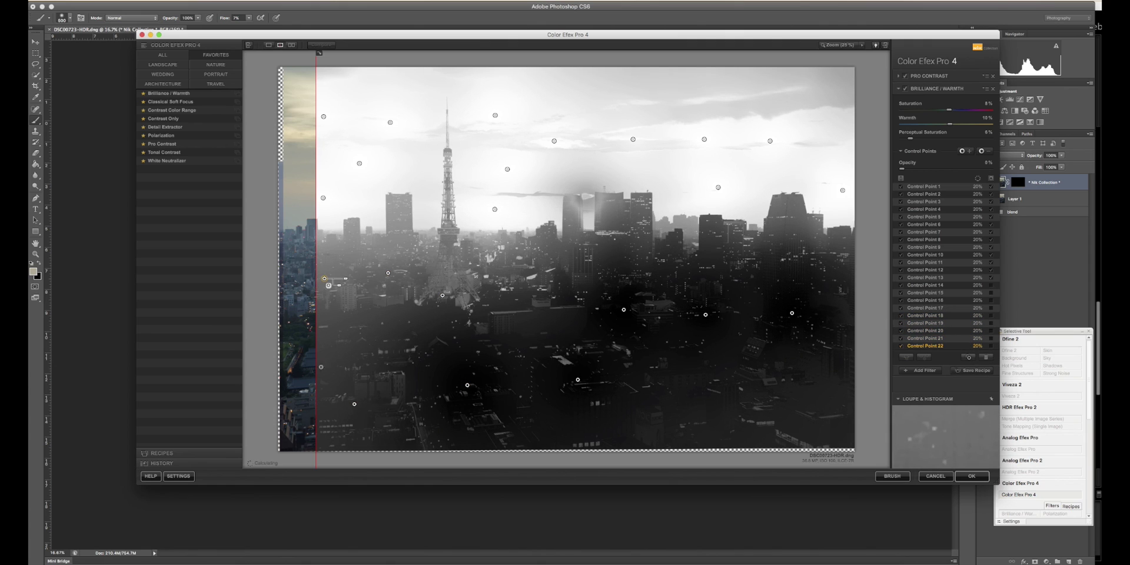
{"action": "left_click", "coordinate": [576, 281]}
{"action": "left_click", "coordinate": [750, 276]}
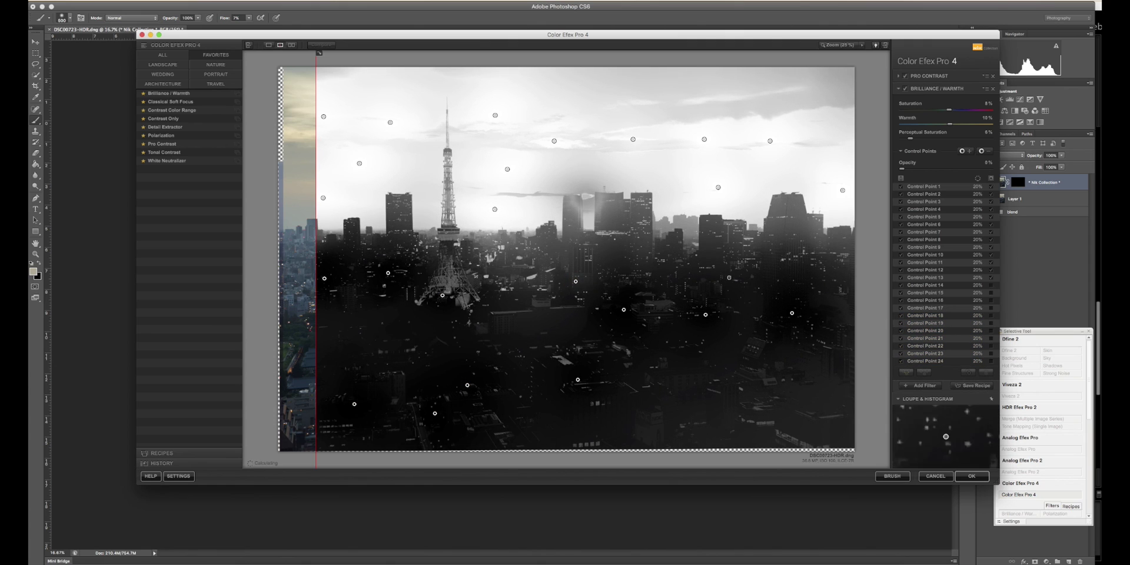
{"action": "left_click", "coordinate": [810, 274]}
{"action": "left_click", "coordinate": [819, 290]}
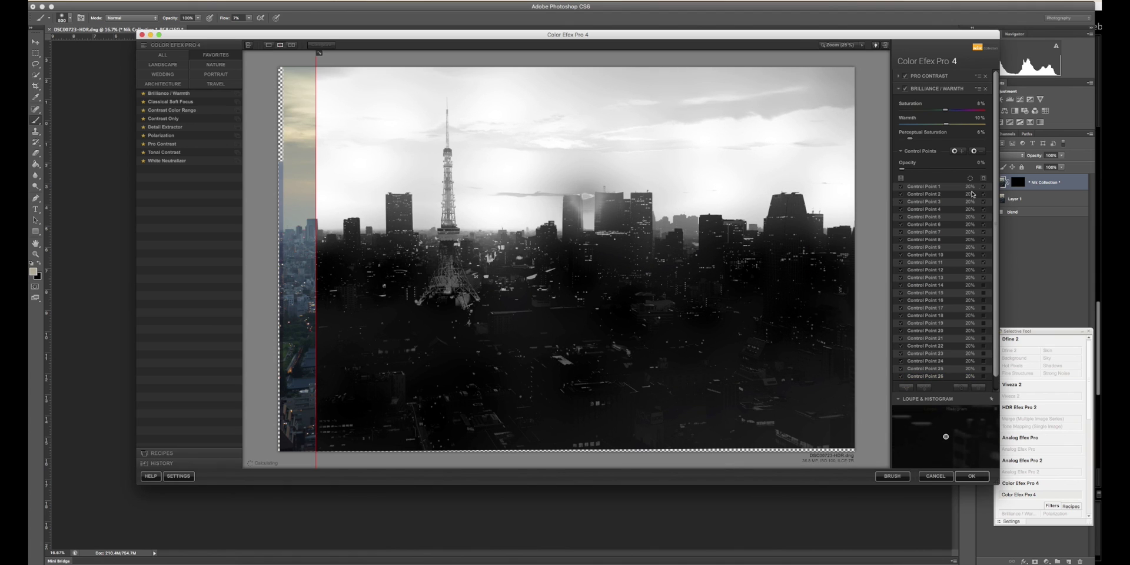
Hide the control point mask and toggle the Brilliance / Warmth filter off and on to compare its effect
{"action": "left_click", "coordinate": [984, 178]}
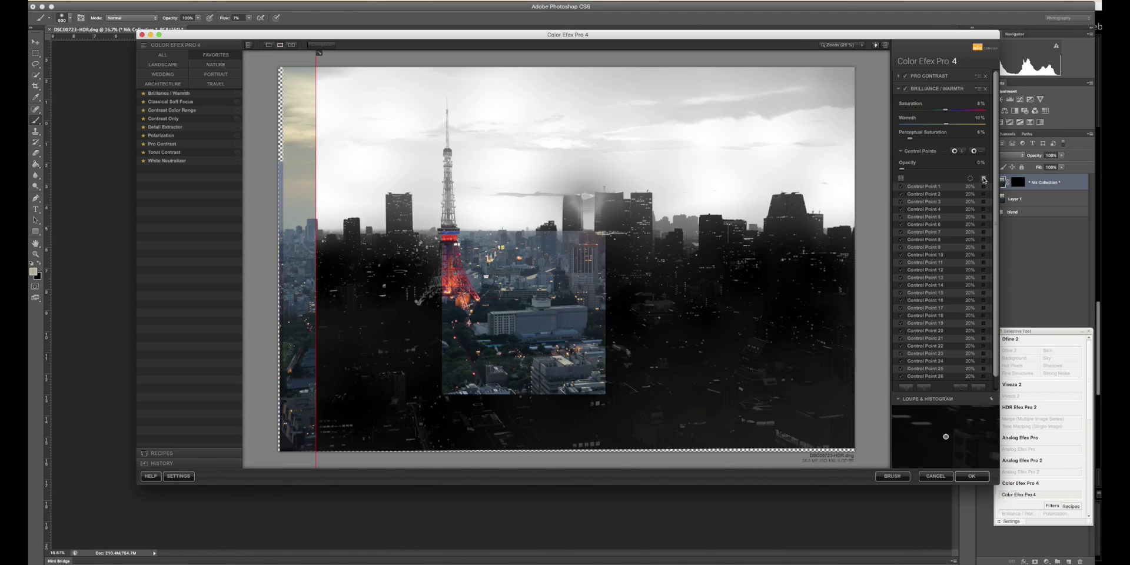
{"action": "left_click", "coordinate": [902, 152]}
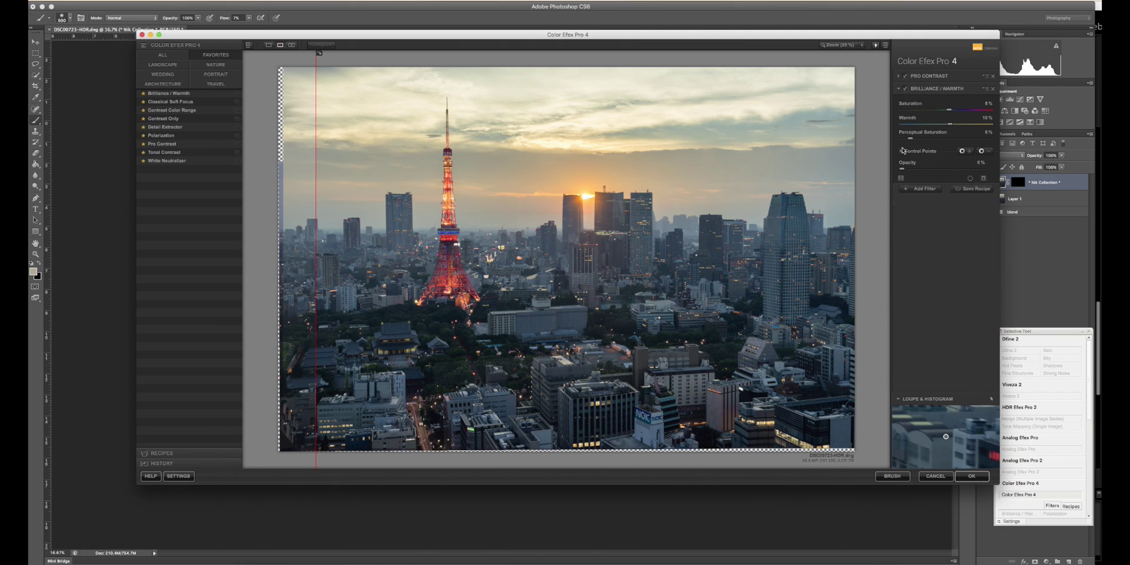
{"action": "left_click", "coordinate": [906, 89]}
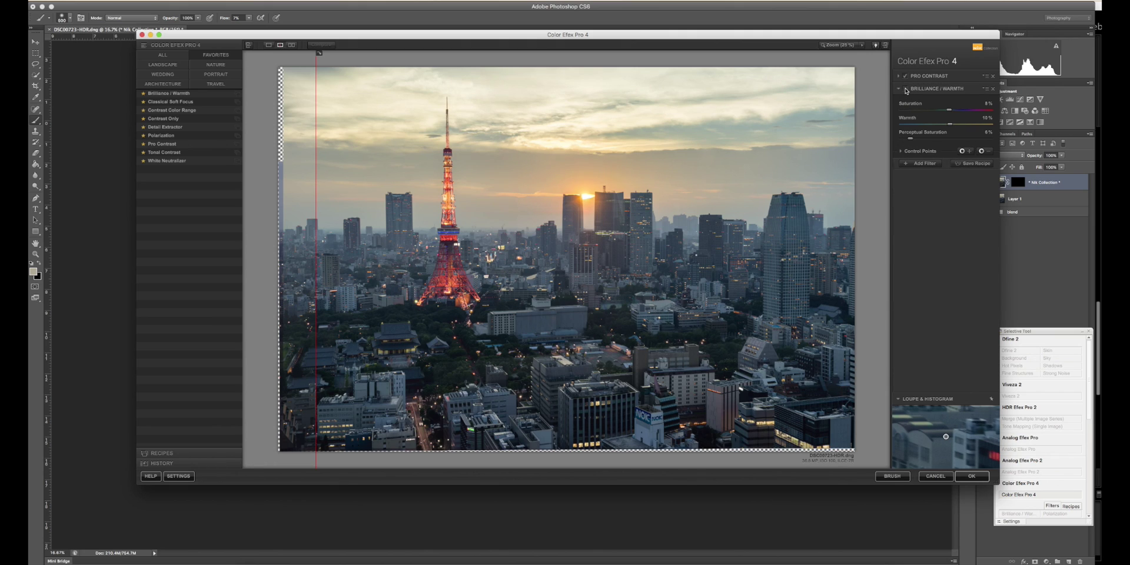
{"action": "left_click", "coordinate": [905, 89]}
Apply the Color Efex Pro filters and compare the result by toggling the Nik Collection layer's visibility
{"action": "left_click", "coordinate": [971, 476]}
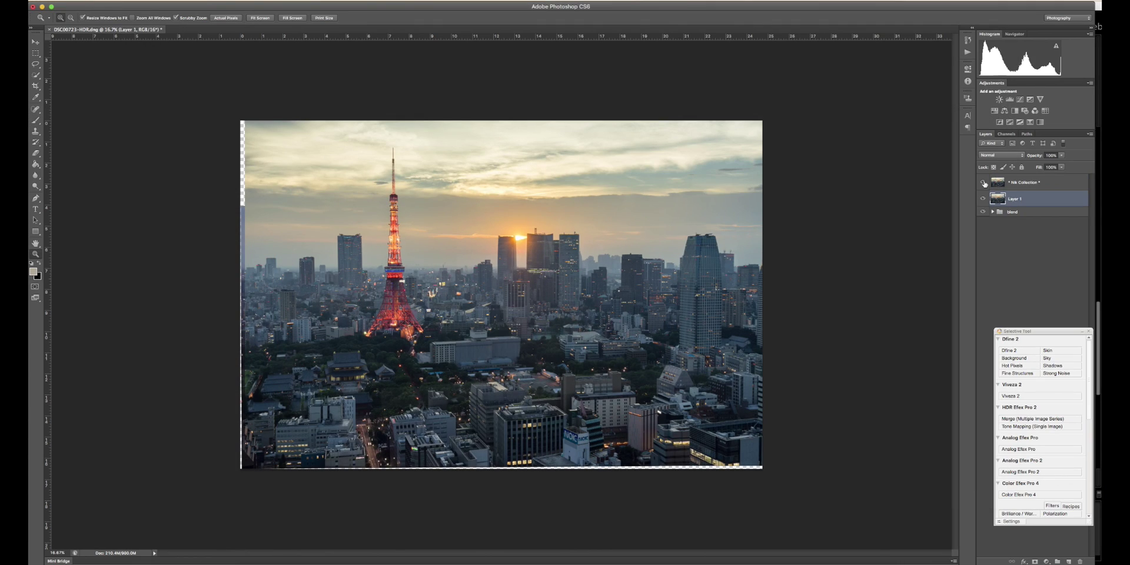
{"action": "left_click", "coordinate": [984, 184]}
{"action": "left_click", "coordinate": [984, 184]}
Apply automatic Dfine 2 noise reduction and add a gradient layer mask that limits it to the sky
{"action": "left_click", "coordinate": [1020, 358]}
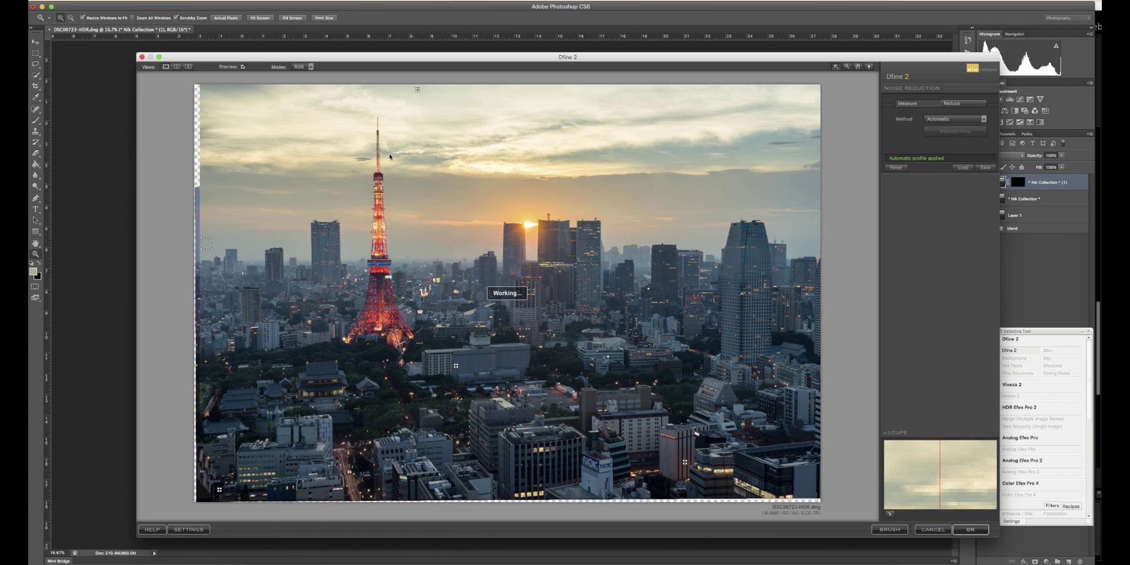
{"action": "key", "text": "Return"}
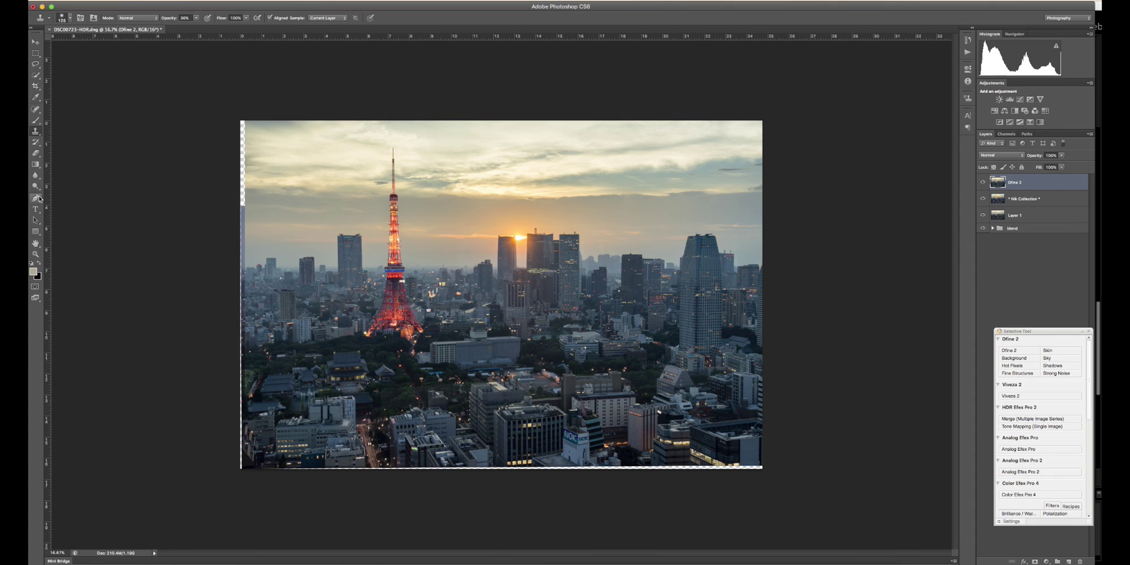
{"action": "left_click", "coordinate": [1037, 561]}
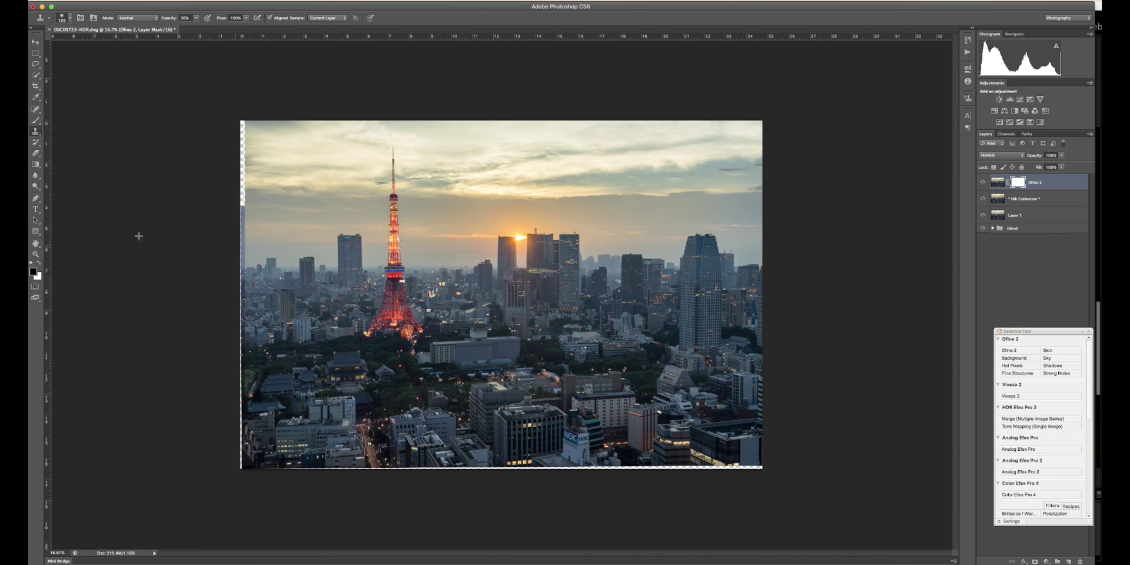
{"action": "left_click", "coordinate": [36, 164]}
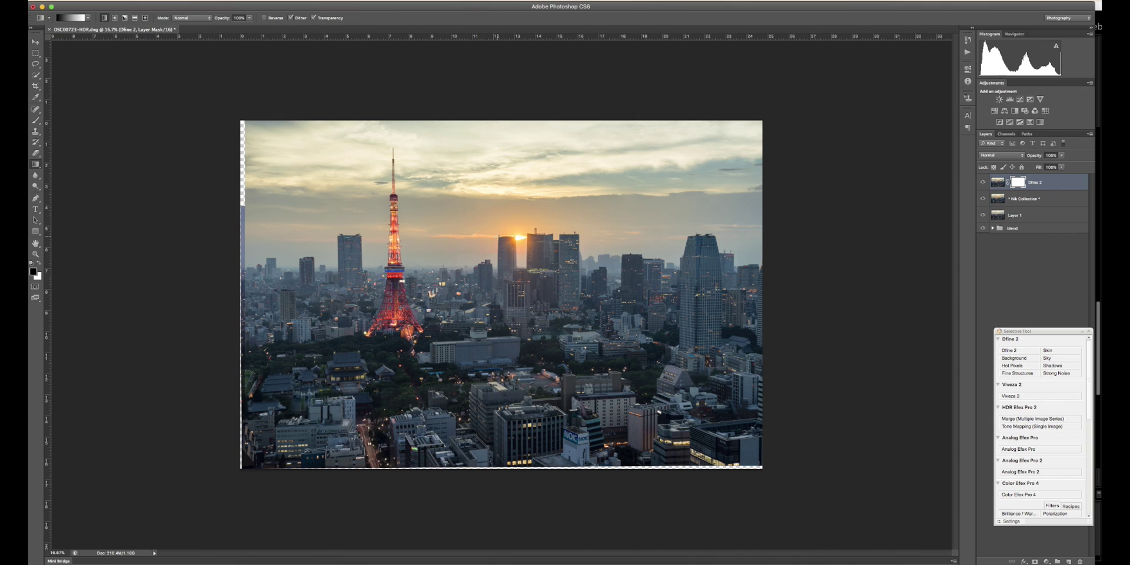
{"action": "key", "text": "super+i"}
{"action": "left_click", "coordinate": [1032, 234]}
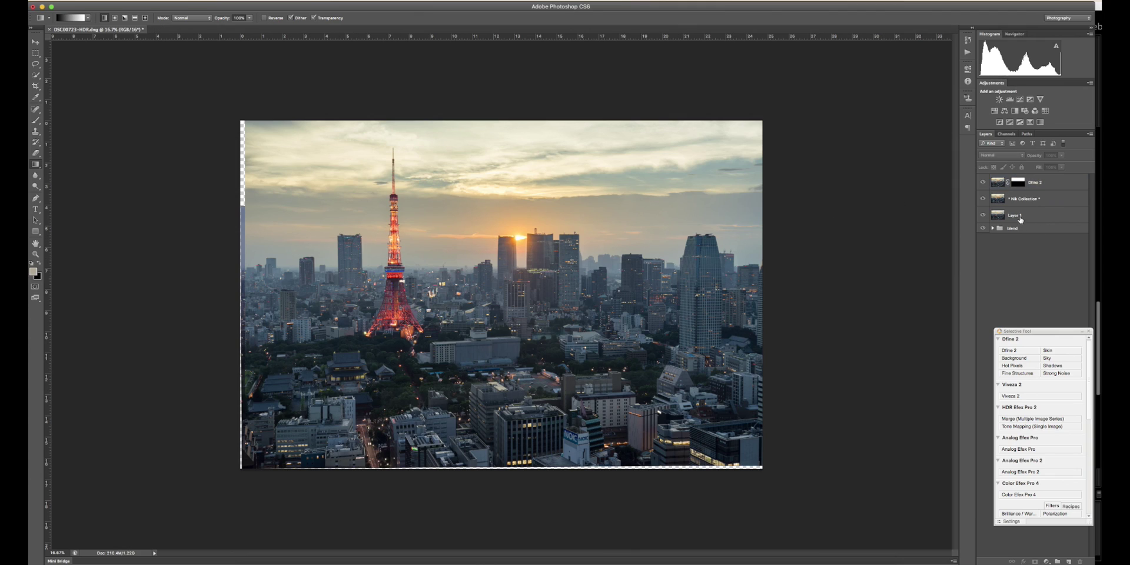
Add a Brightness/Contrast adjustment layer above Dfine 2 with slightly raised contrast and collapse its properties
{"action": "left_click", "coordinate": [1003, 103]}
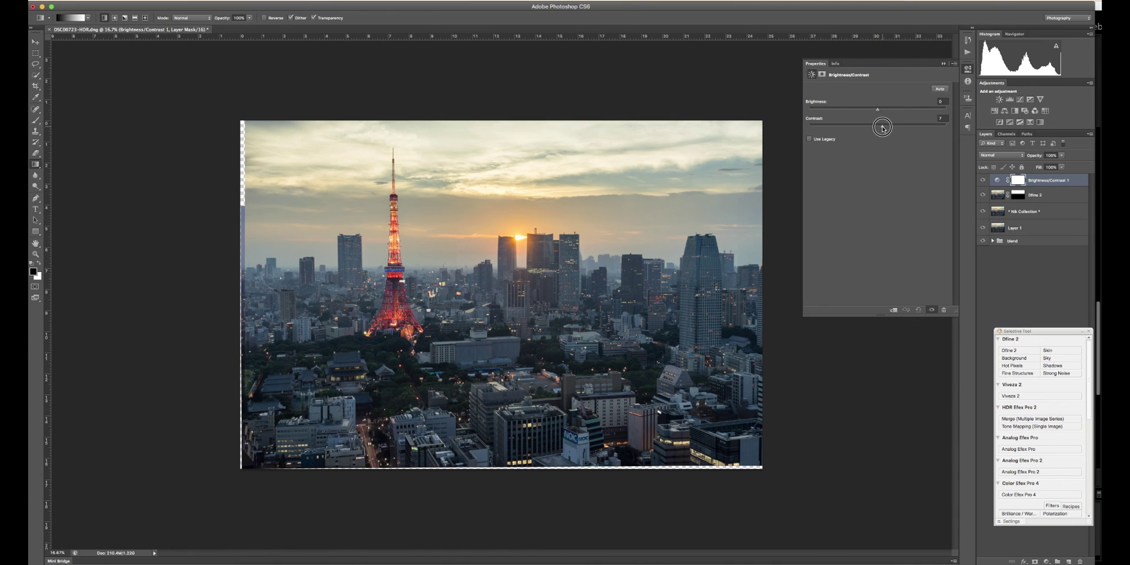
{"action": "left_click_drag", "start_coordinate": [882, 127], "coordinate": [875, 112]}
{"action": "left_click", "coordinate": [1014, 294]}
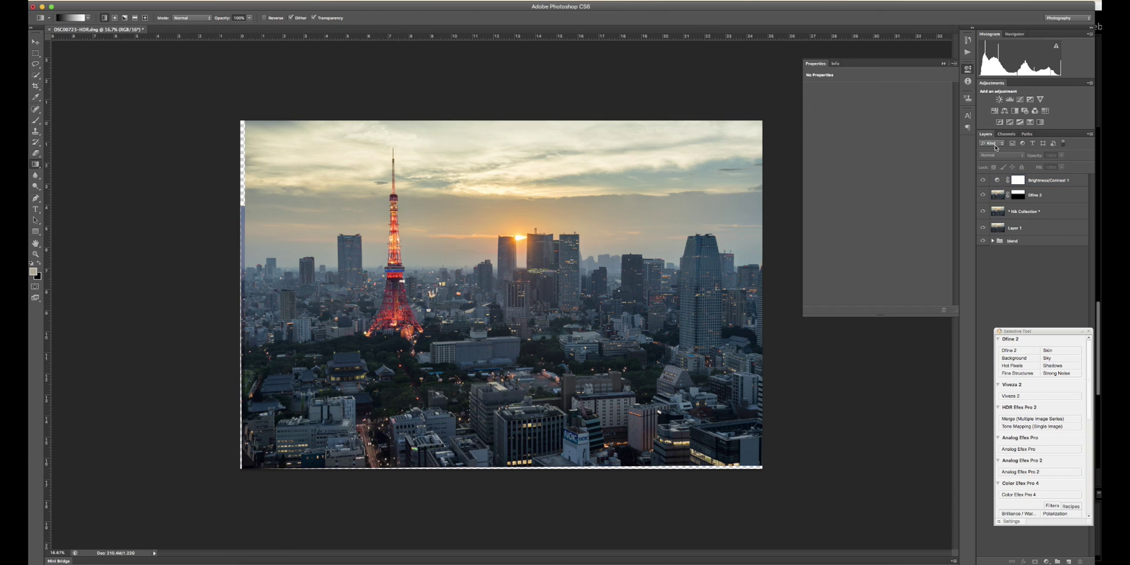
{"action": "left_click", "coordinate": [943, 63]}
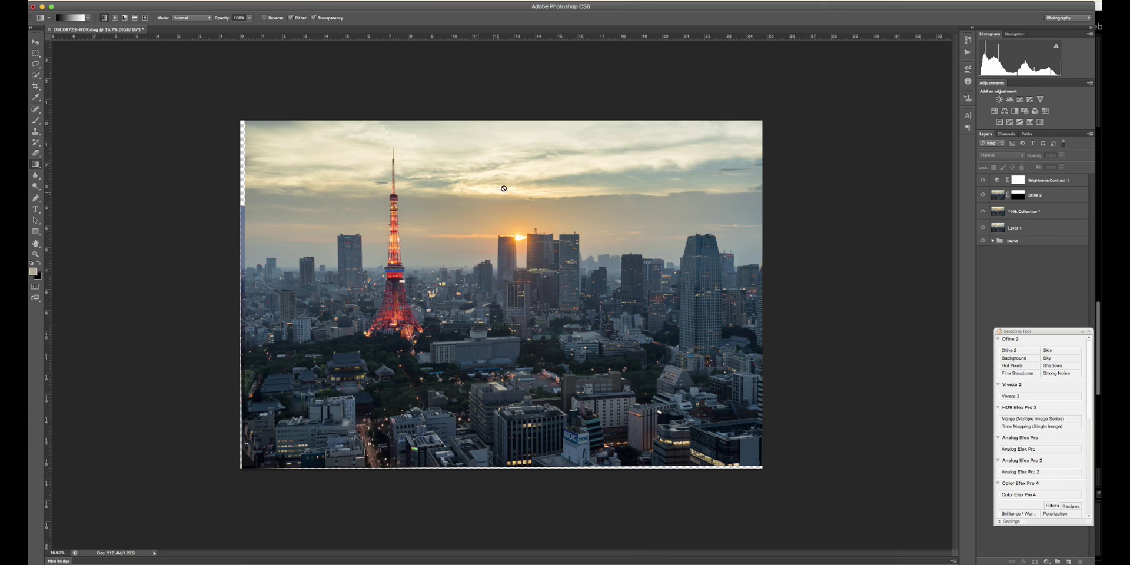
Apply a High Pass filter with a 3.1-pixel radius to Layer 1
{"action": "left_click", "coordinate": [1026, 229]}
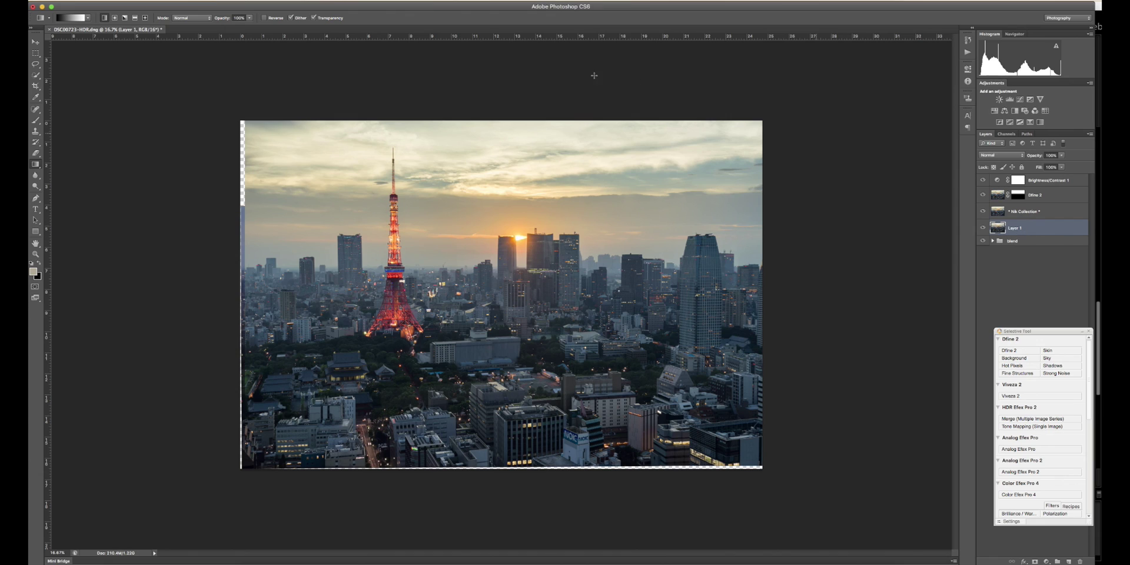
{"action": "left_click", "coordinate": [188, 2]}
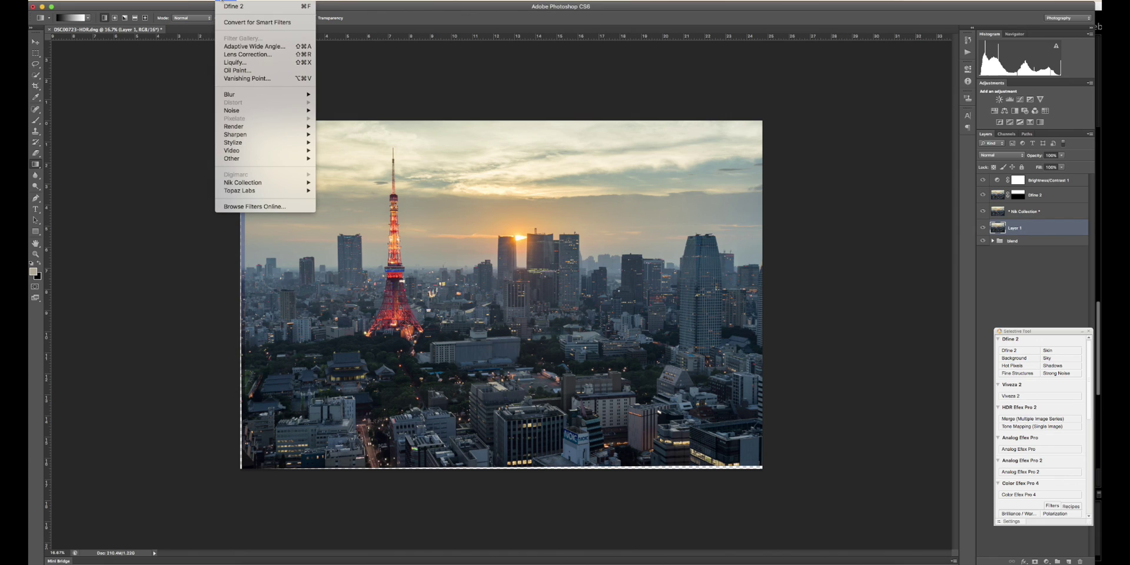
{"action": "mouse_move", "coordinate": [248, 117]}
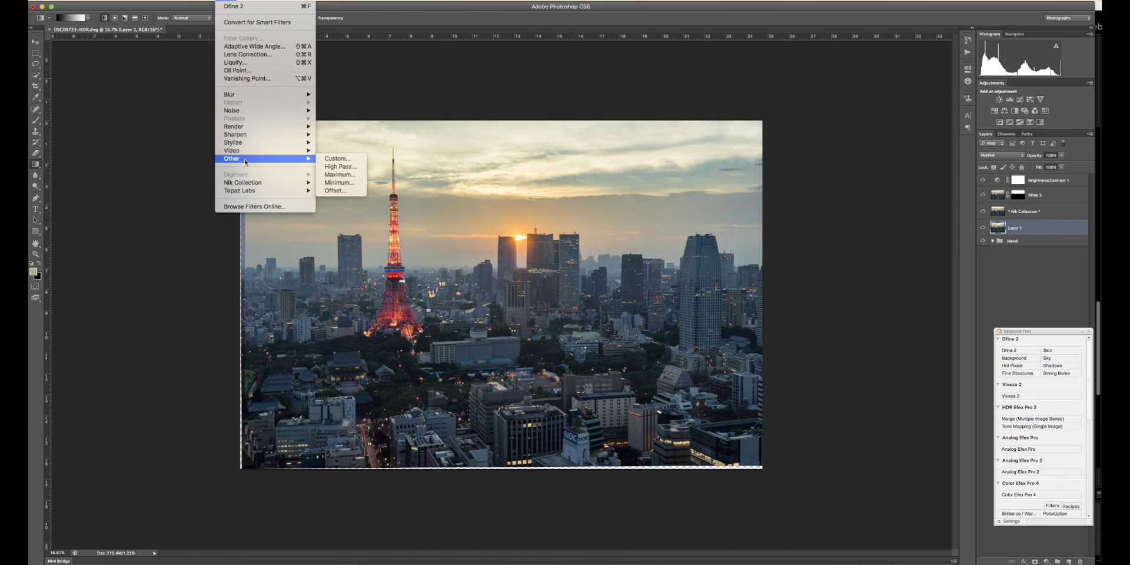
{"action": "left_click", "coordinate": [340, 168]}
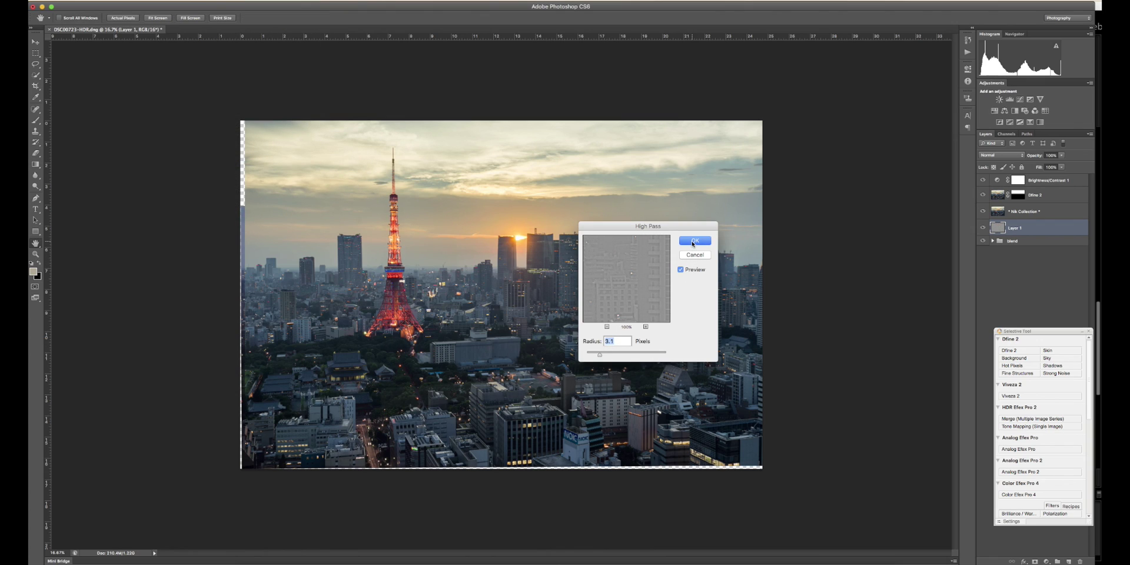
{"action": "left_click", "coordinate": [692, 241]}
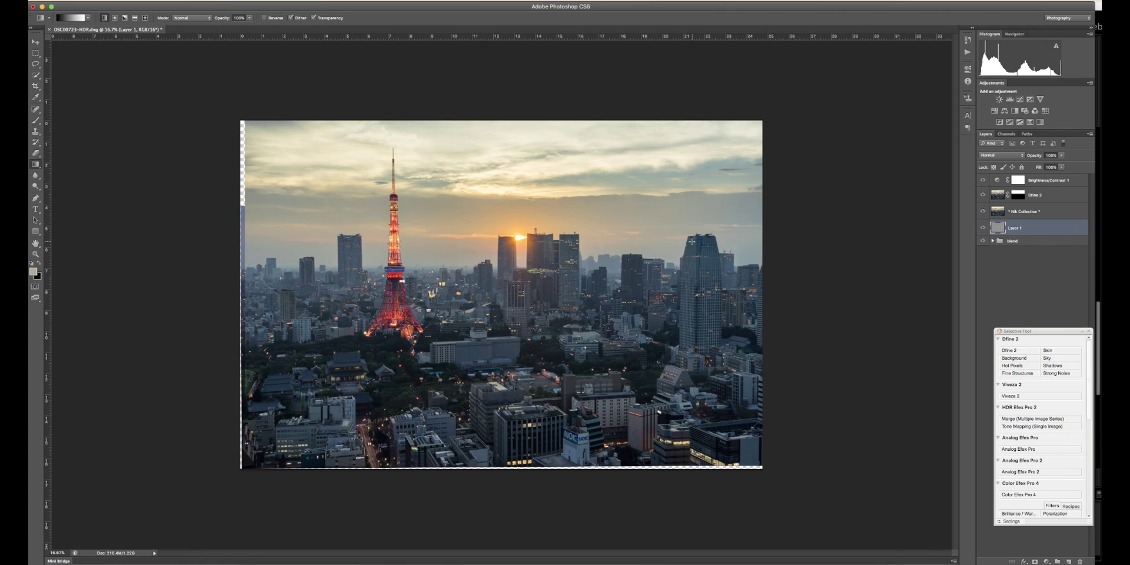
Move Layer 1 to the top of the stack in Overlay mode with a gradient mask limiting the sharpening to the city
{"action": "key", "text": "shift+alt+o"}
{"action": "left_click_drag", "start_coordinate": [1005, 230], "coordinate": [1002, 181]}
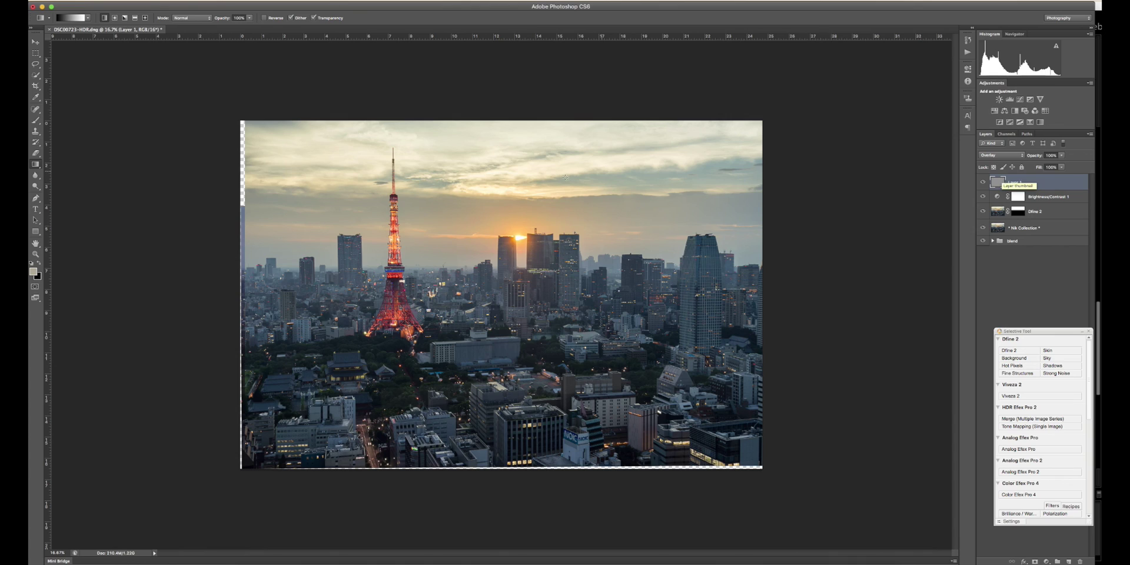
{"action": "left_click", "coordinate": [1035, 561]}
{"action": "left_click", "coordinate": [497, 281]}
Crop the image slightly at the original ratio to remove the transparent strips along its edges
{"action": "left_click", "coordinate": [35, 85]}
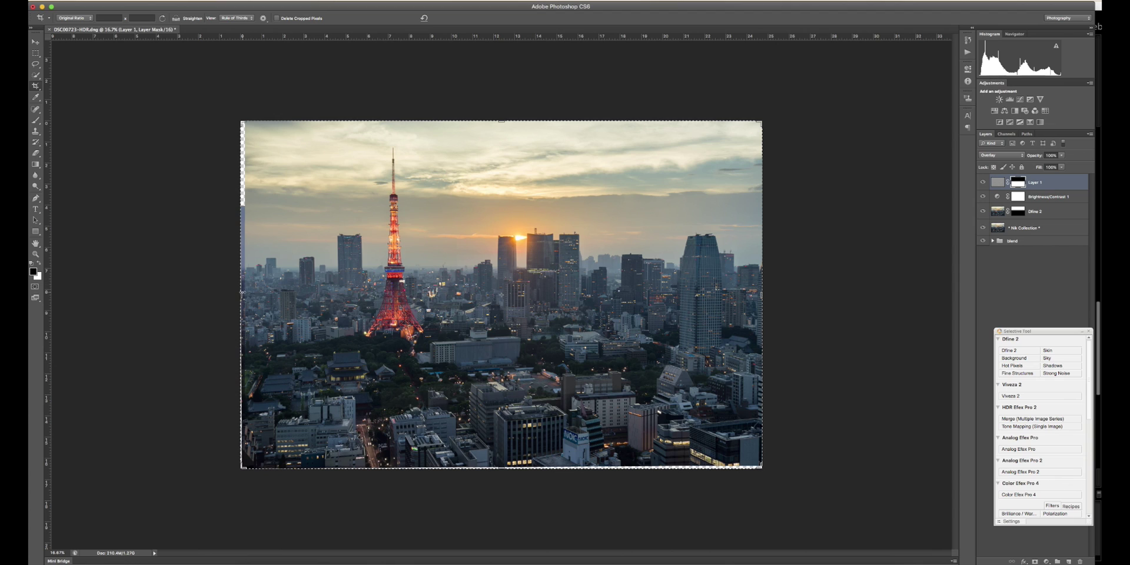
{"action": "left_click_drag", "start_coordinate": [242, 292], "coordinate": [244, 292]}
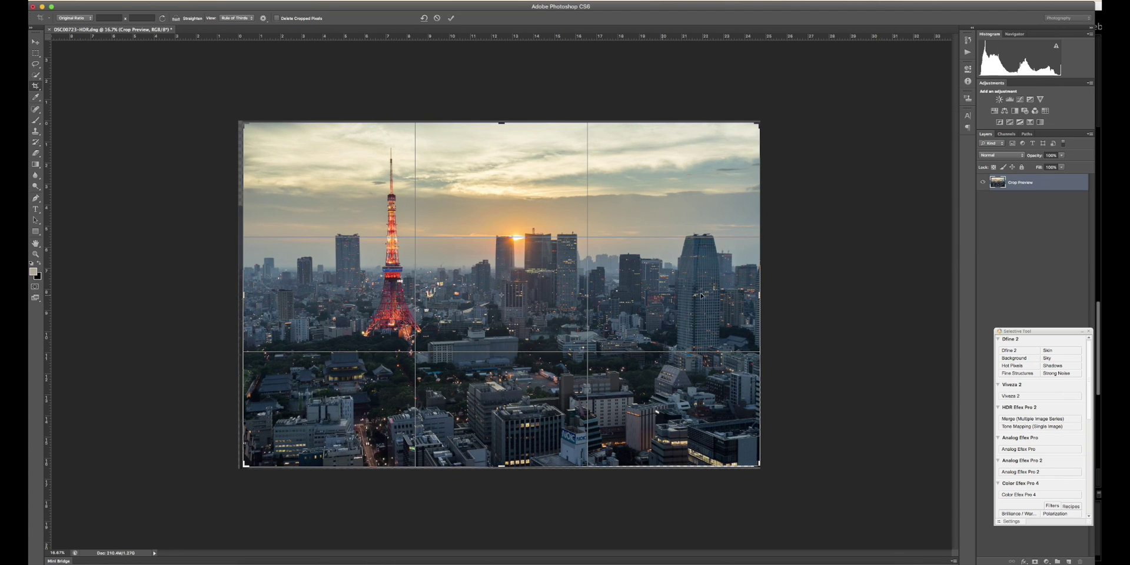
{"action": "left_click_drag", "start_coordinate": [762, 298], "coordinate": [750, 296]}
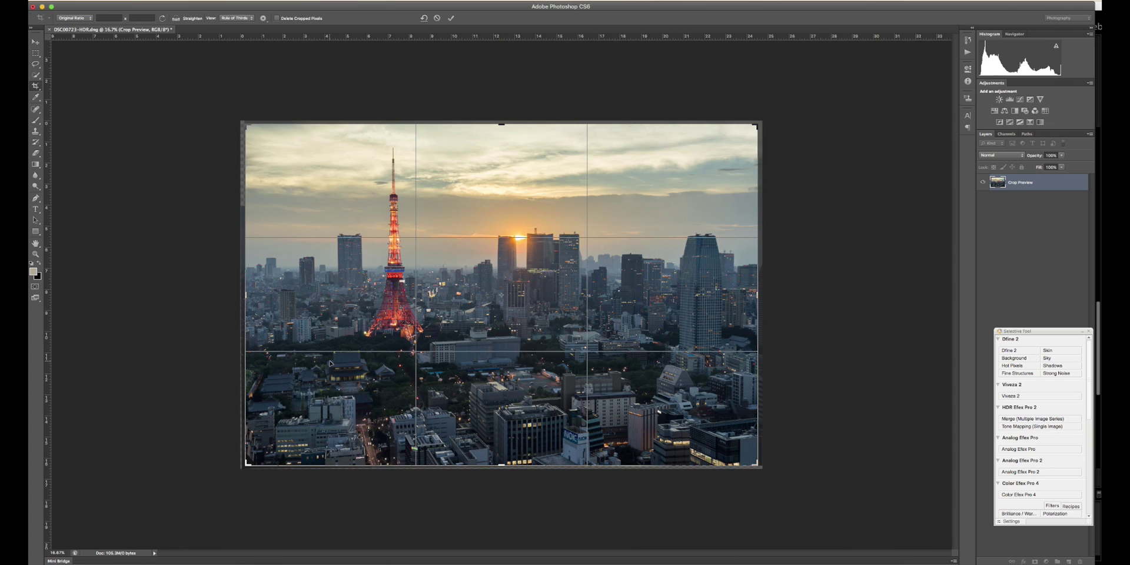
{"action": "key", "text": "Return"}
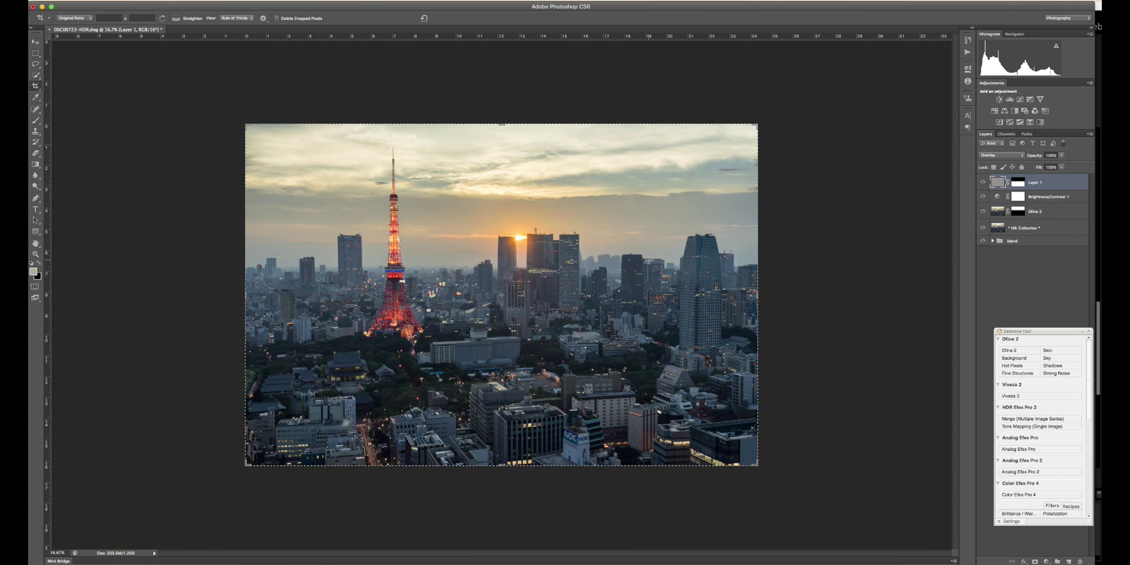
Show the merged Layer 2 over the base layer to compare the finished image with the original
{"action": "key", "text": "z"}
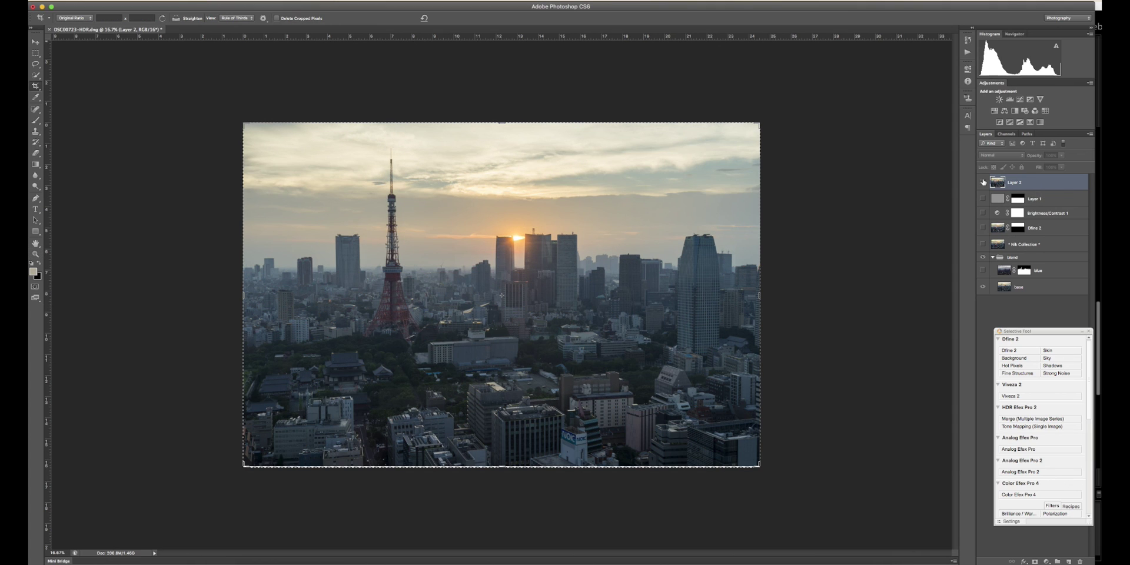
{"action": "left_click", "coordinate": [982, 182]}
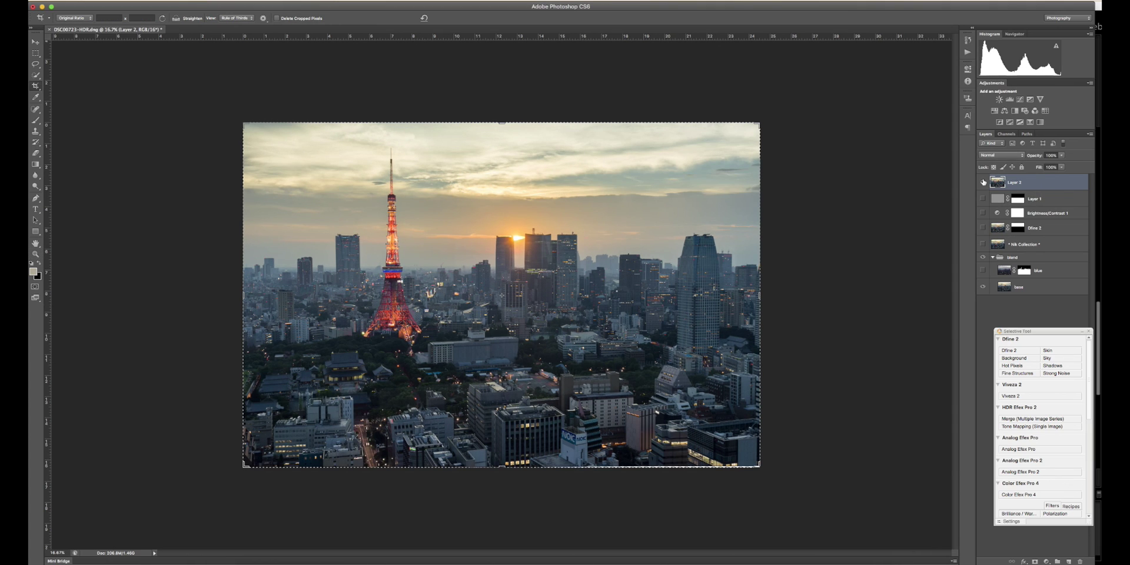